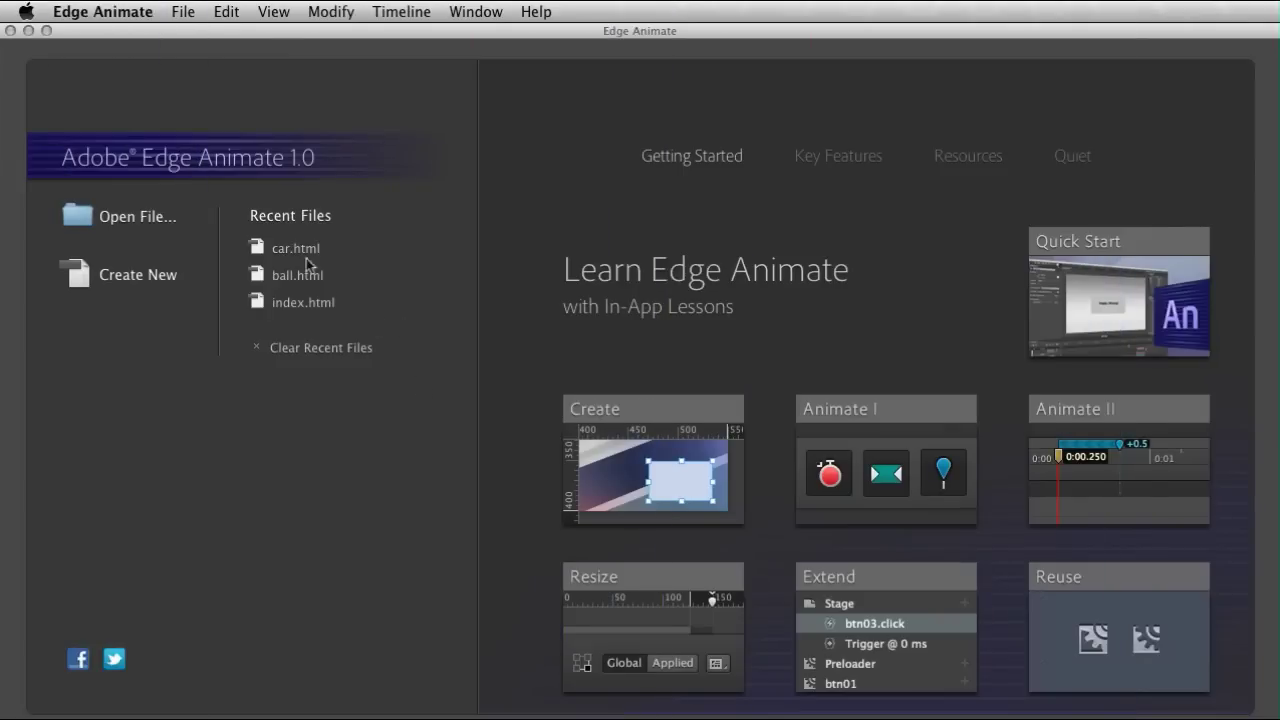
Open car.html and inspect car1, aguja, velocimetro_base and Rectangle, then the Stage settings.
left_click(300, 250)
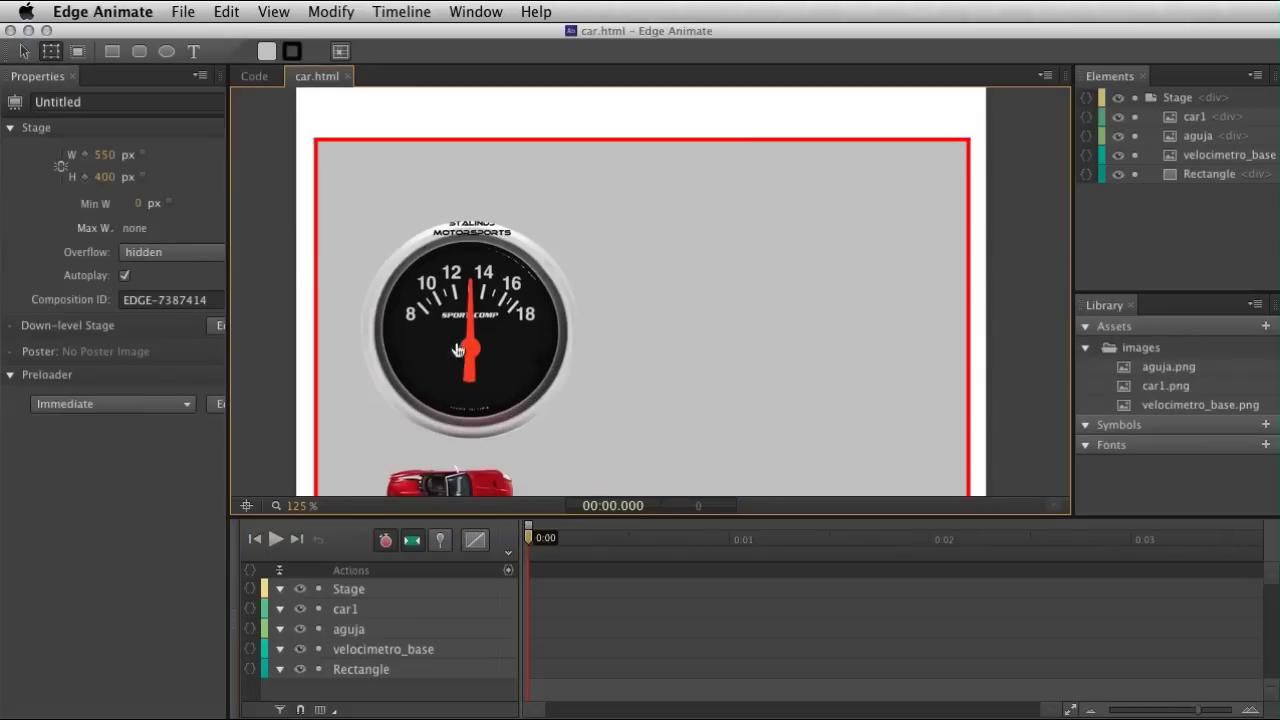
scroll(555, 384, "down", 2)
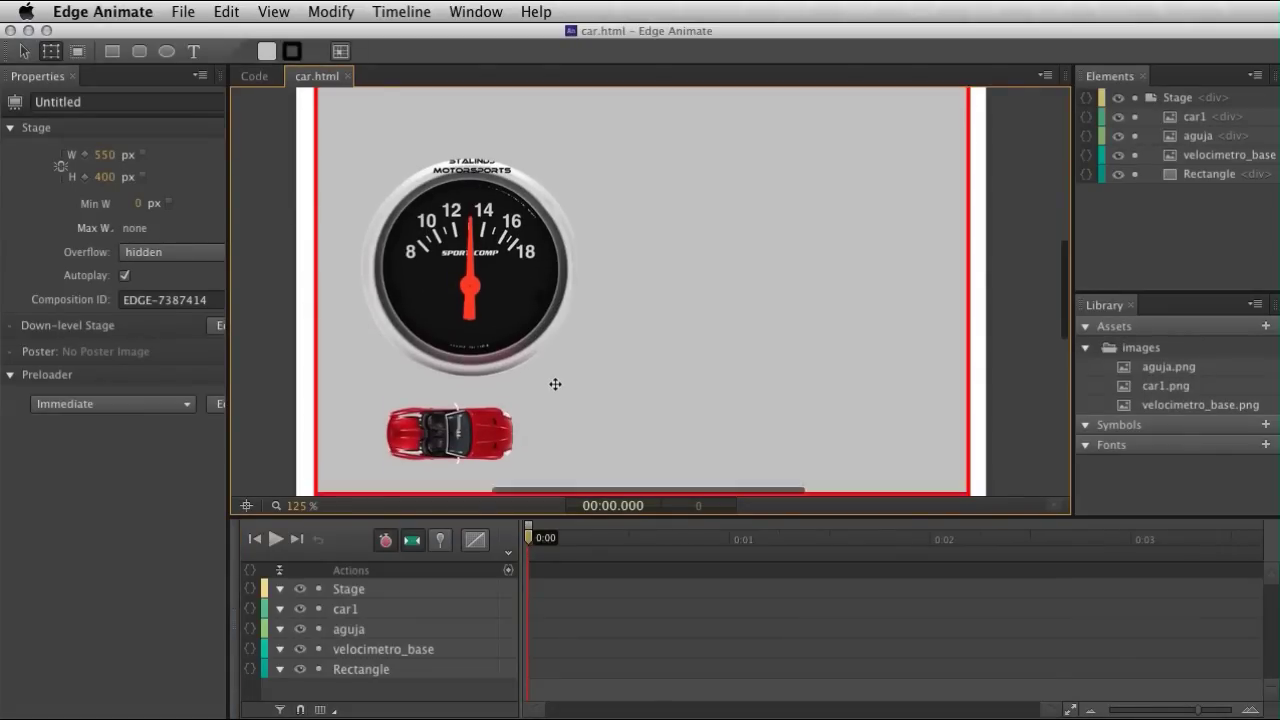
left_click(1207, 114)
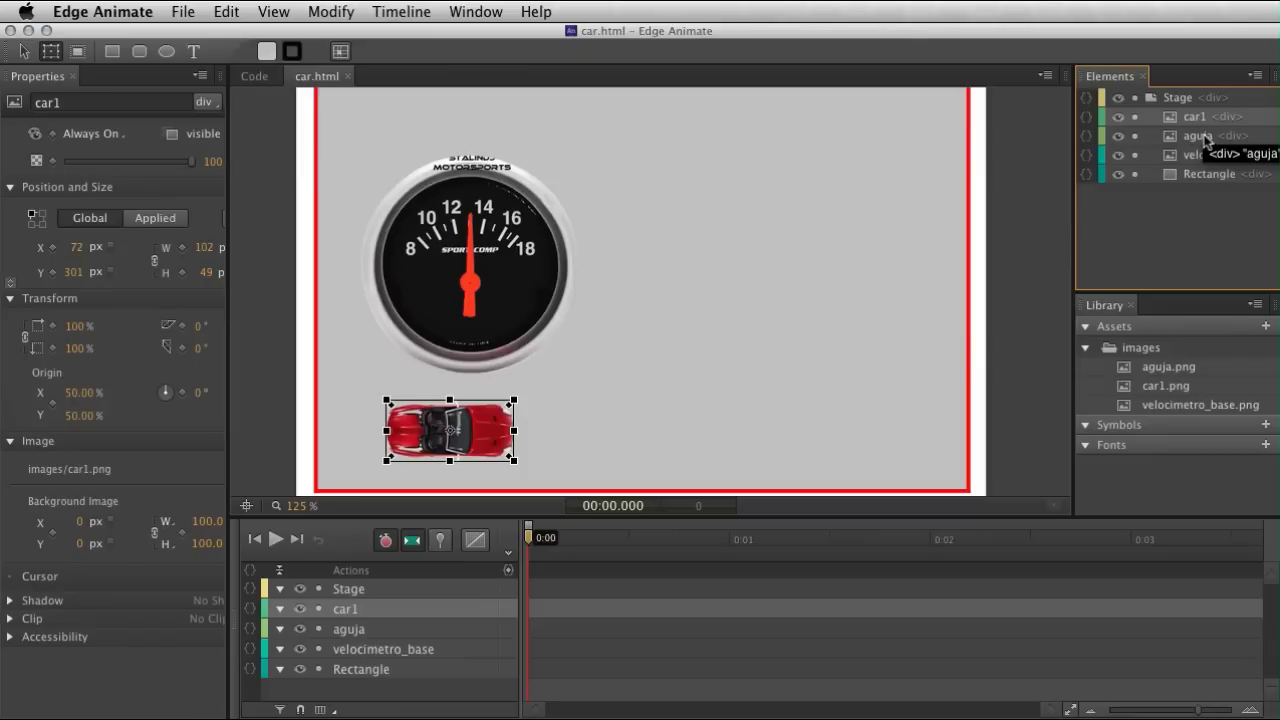
left_click(1205, 137)
left_click(1217, 158)
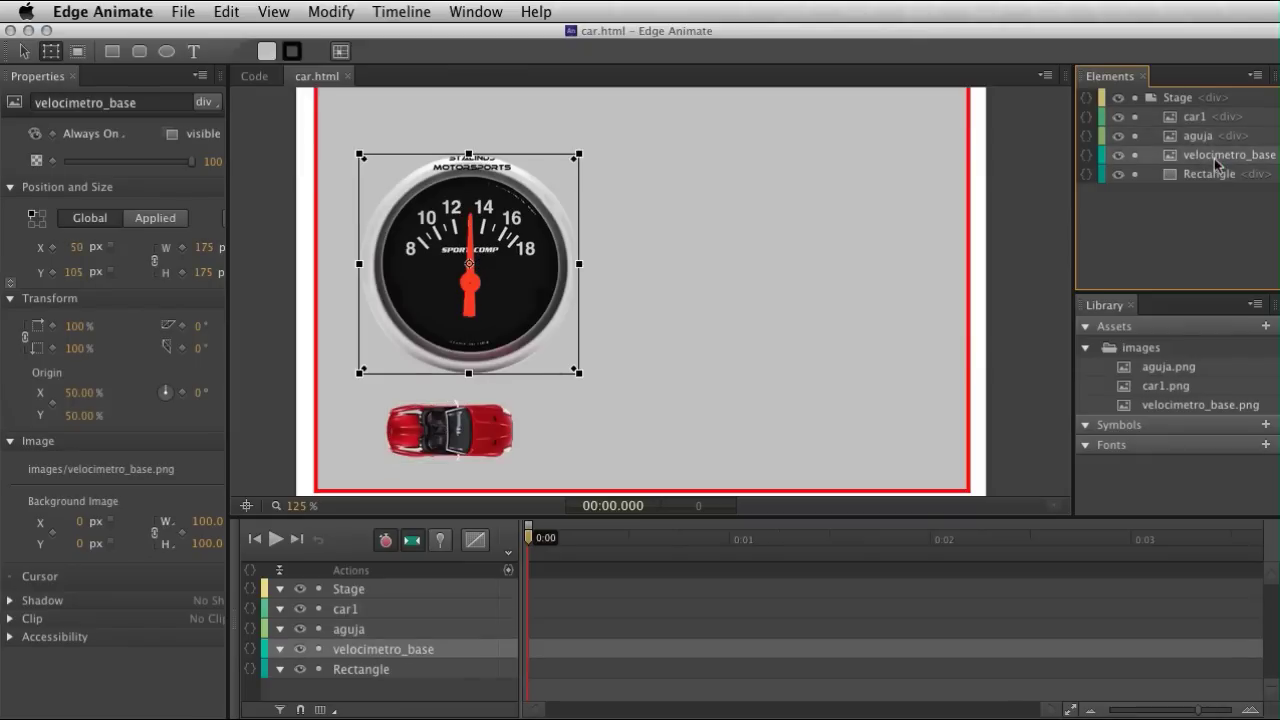
left_click(1214, 176)
left_click(283, 330)
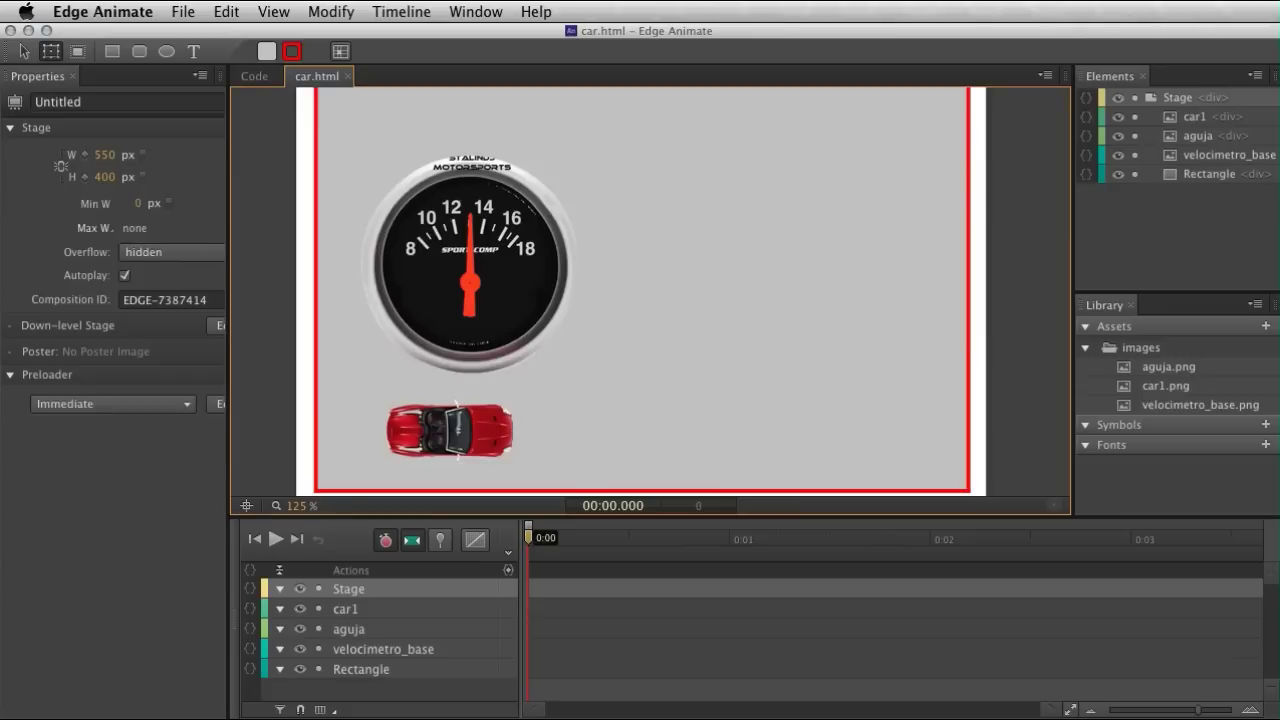
Inspect car1, aguja, Rectangle and the Stage again, then select velocimetro_base.
left_click(1219, 118)
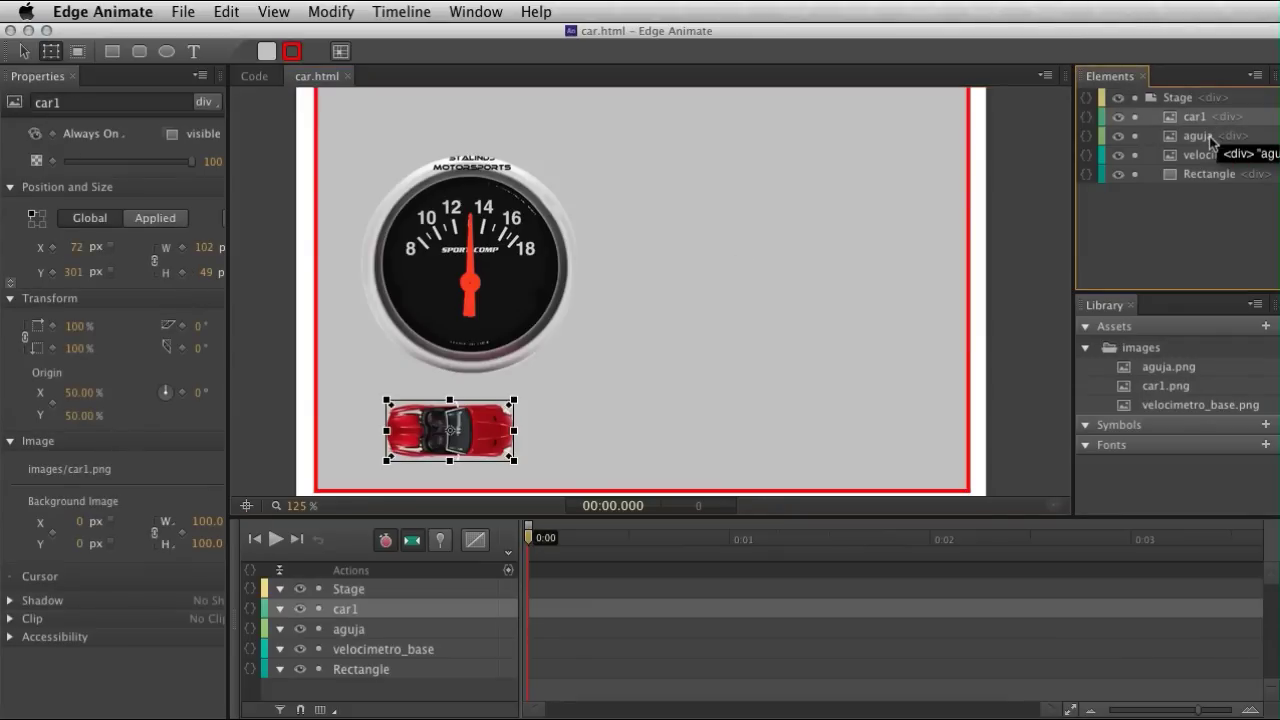
left_click(1208, 137)
left_click(1209, 174)
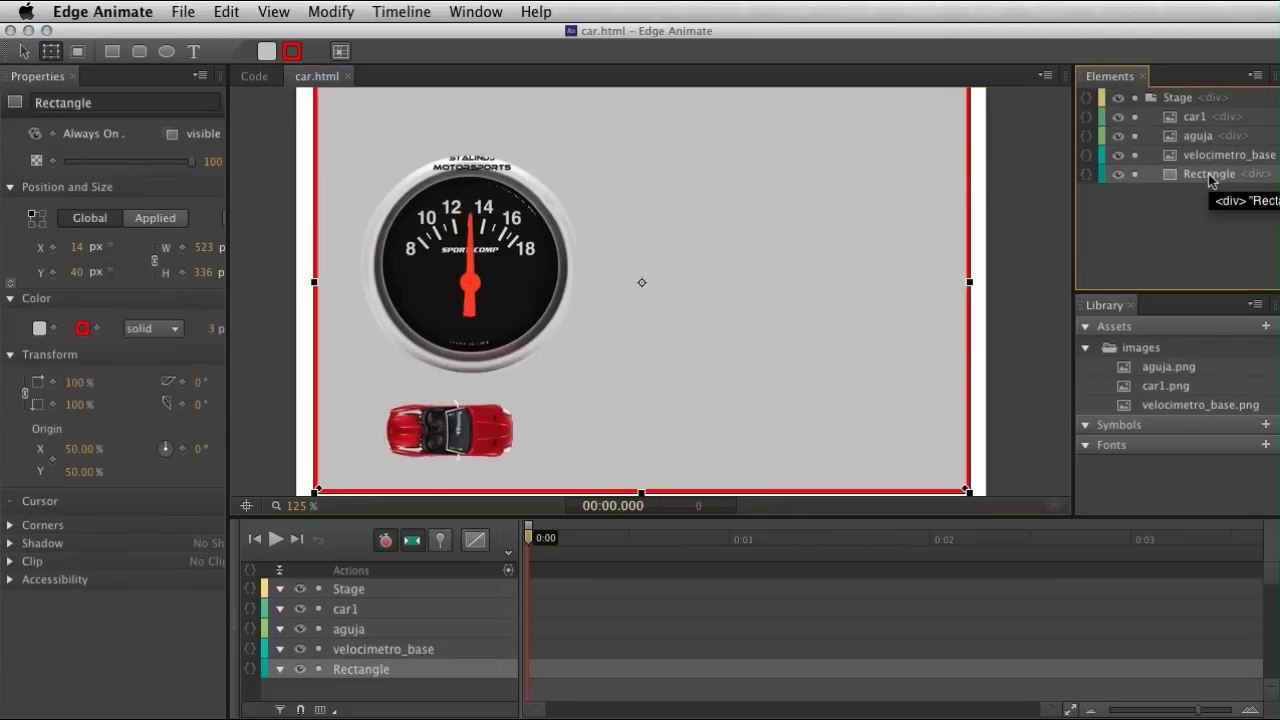
left_click(257, 234)
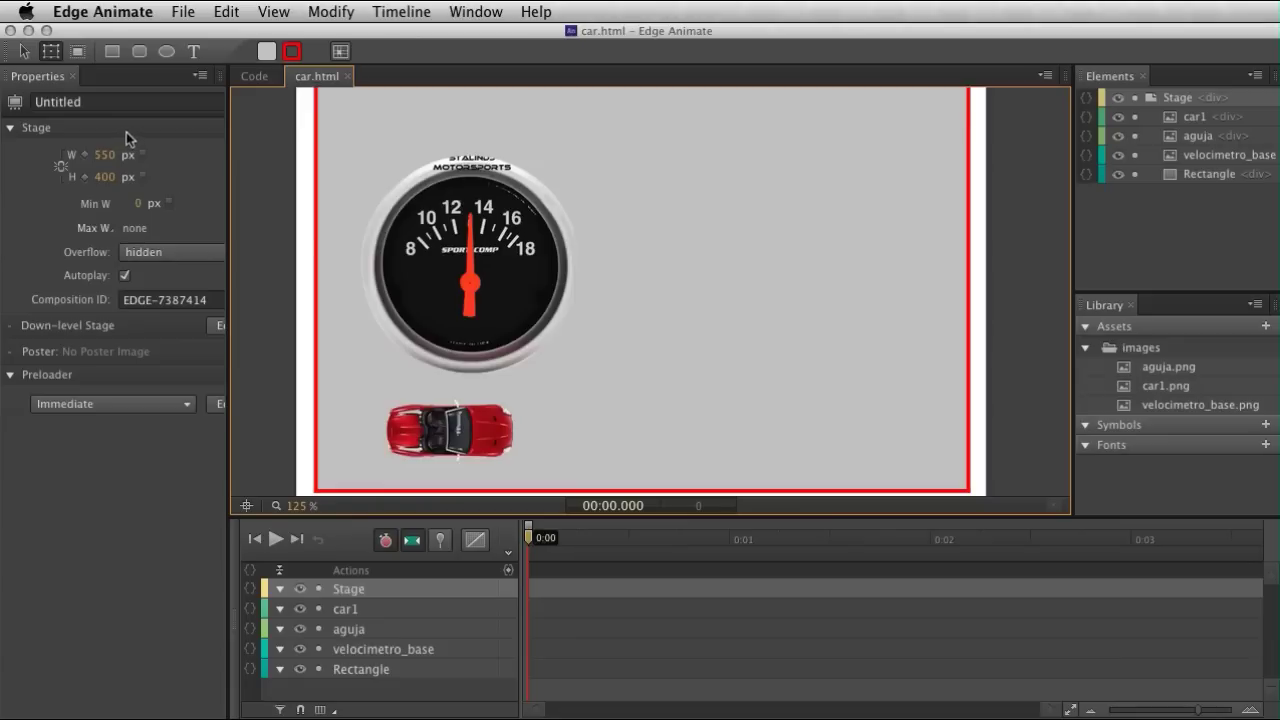
left_click(520, 278)
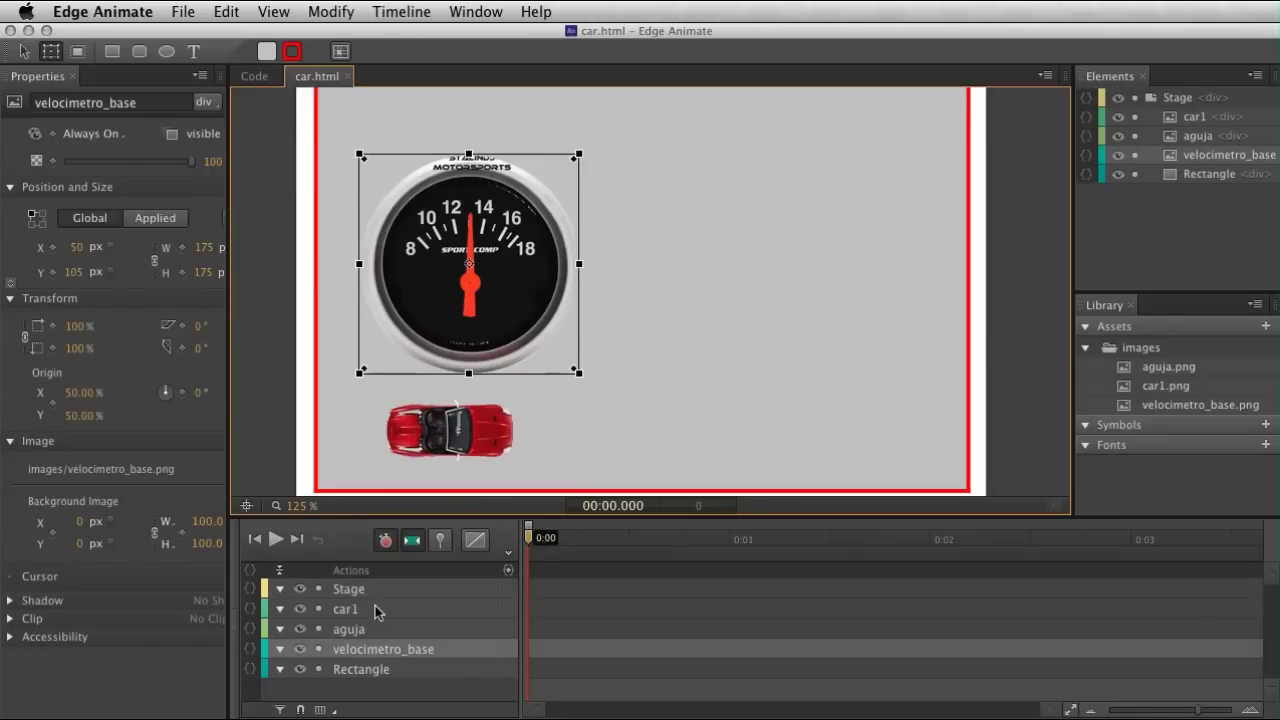
Reselect car1 and the aguja needle, ending on the 550 × 400 px Stage settings.
left_click(348, 609)
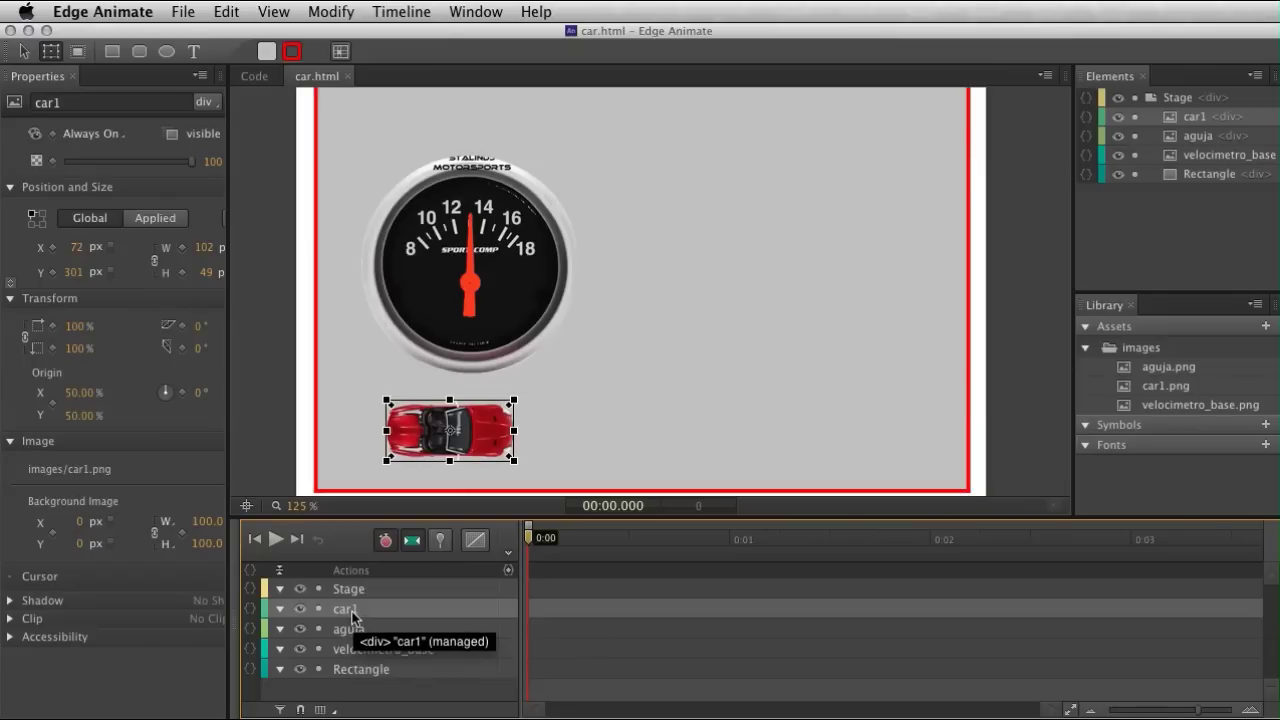
left_click(348, 630)
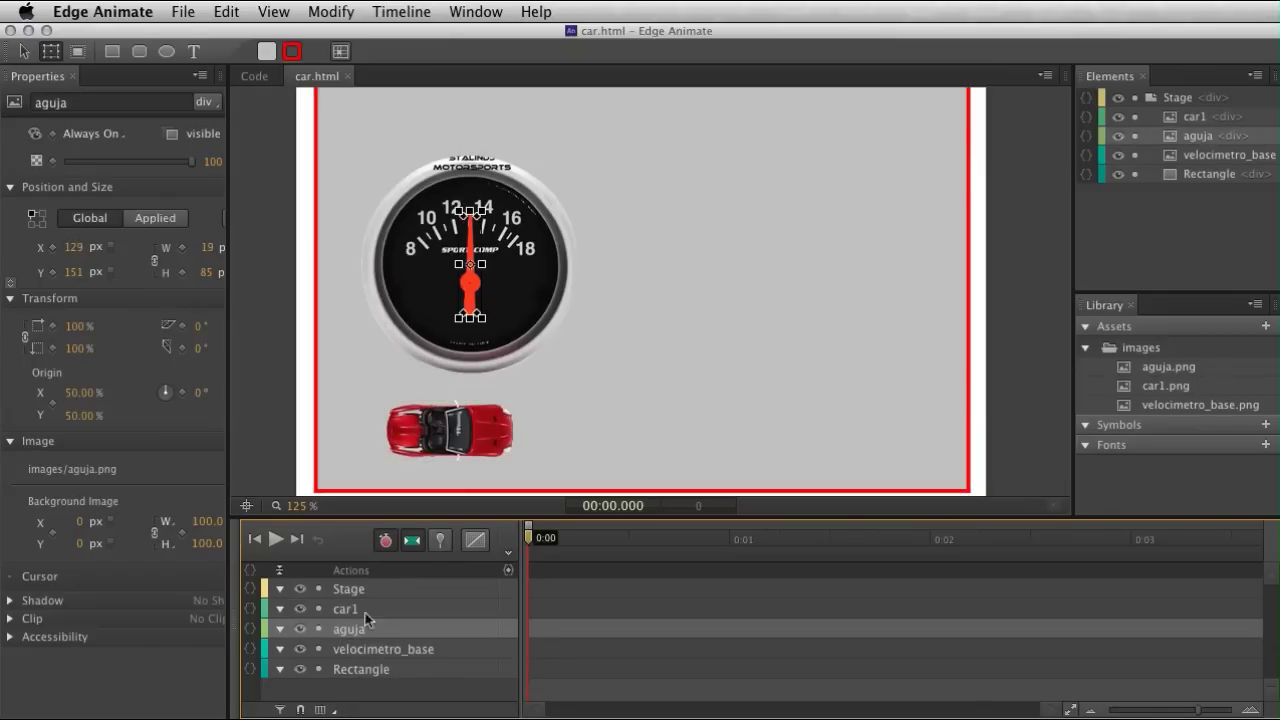
left_click(1147, 141)
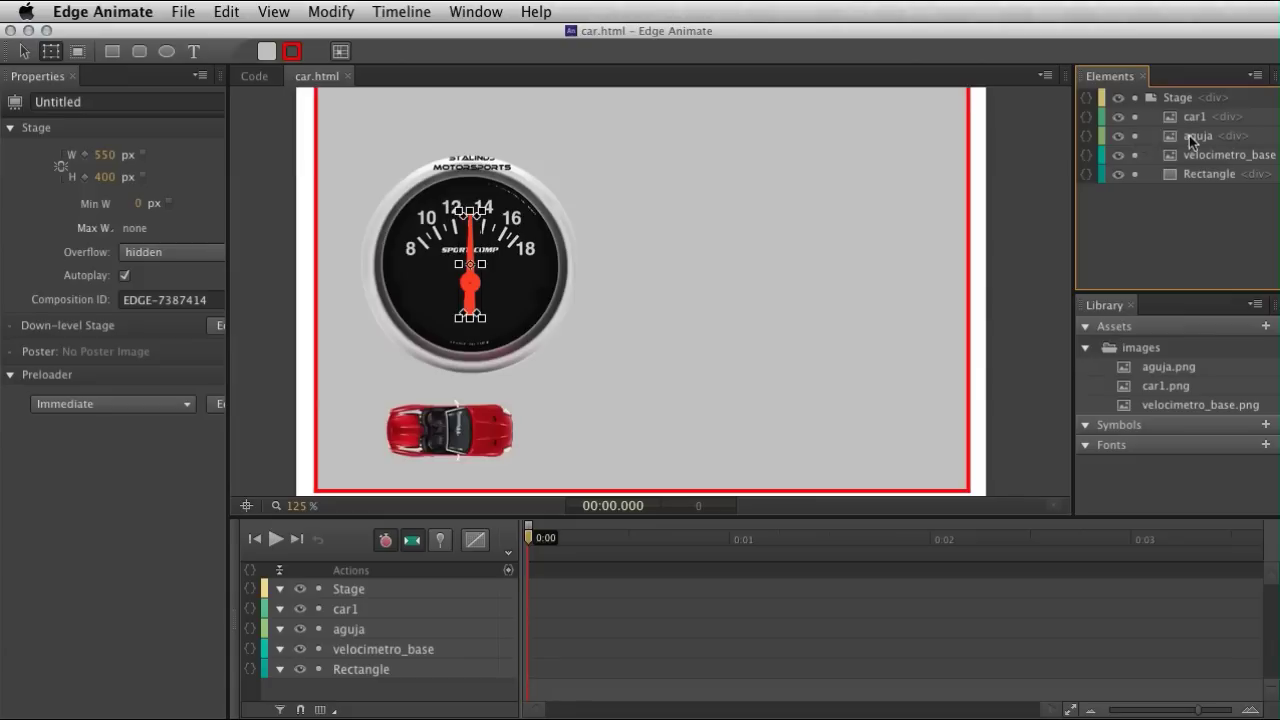
left_click(1189, 135)
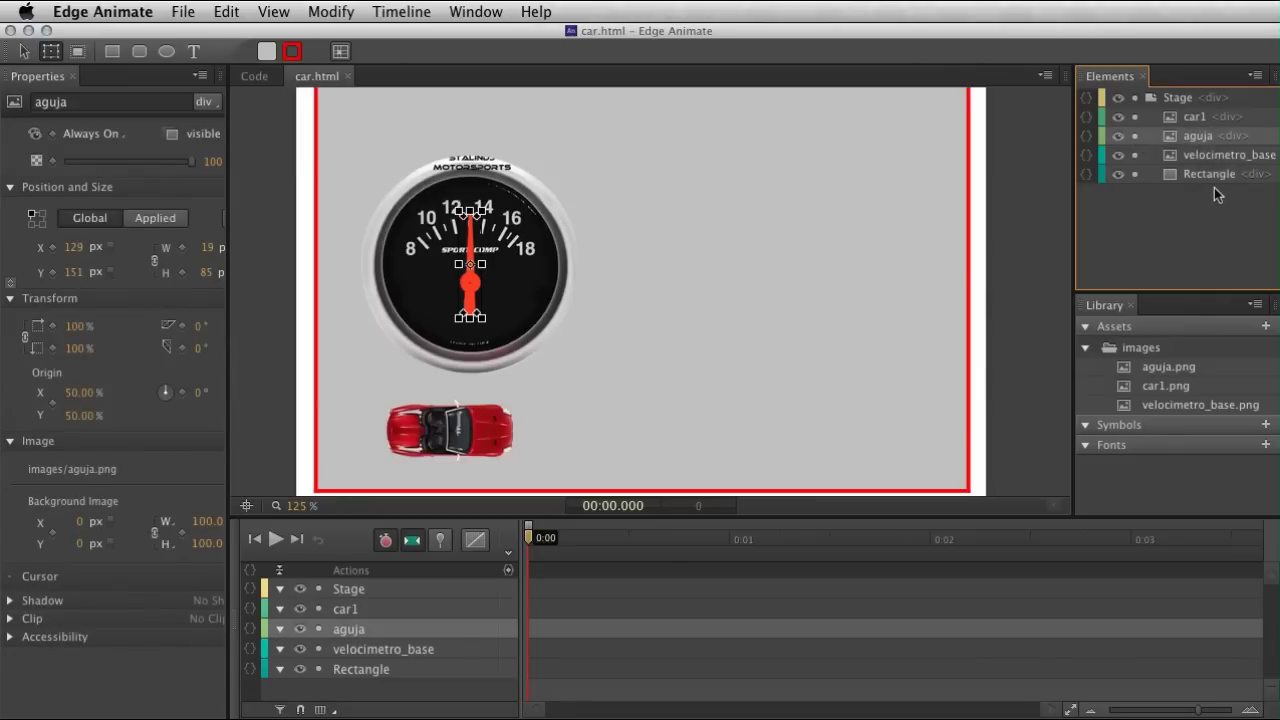
left_click(295, 372)
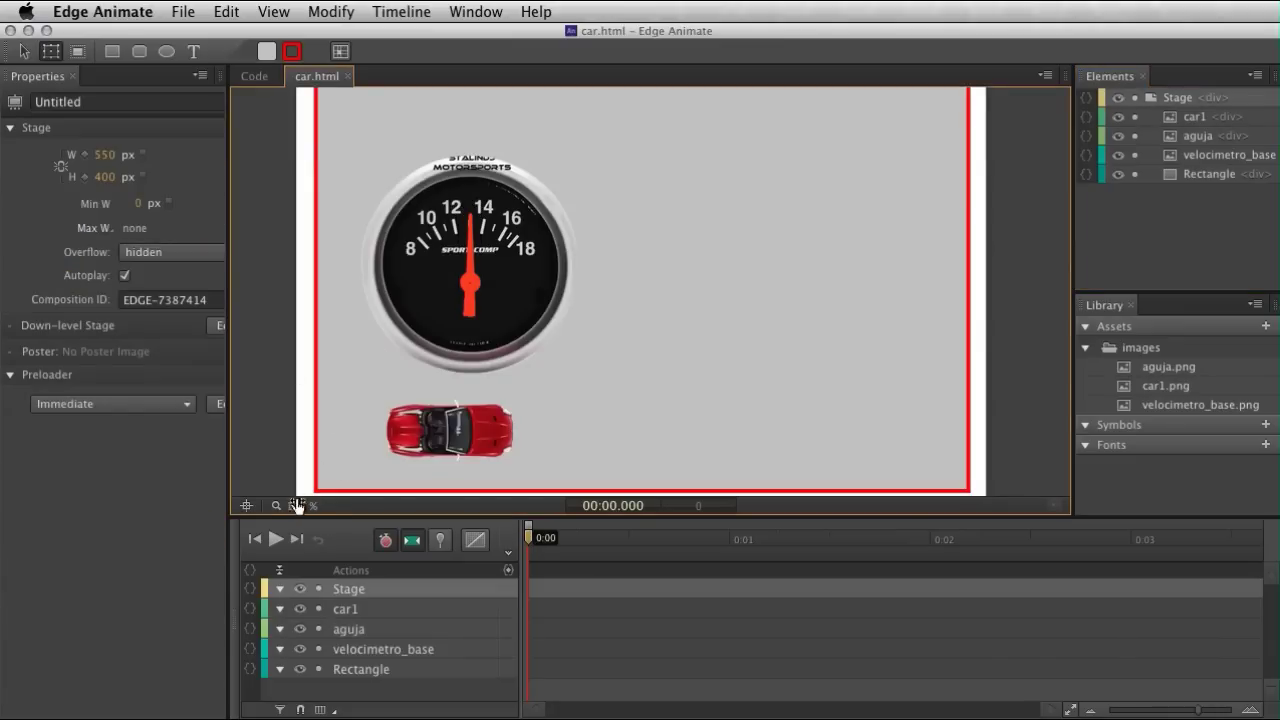
Zoom the stage to about 189% and select the red car near the bottom.
mouse_move(301, 505)
left_mouse_down()
mouse_move(327, 505)
mouse_move(457, 420)
left_mouse_up()
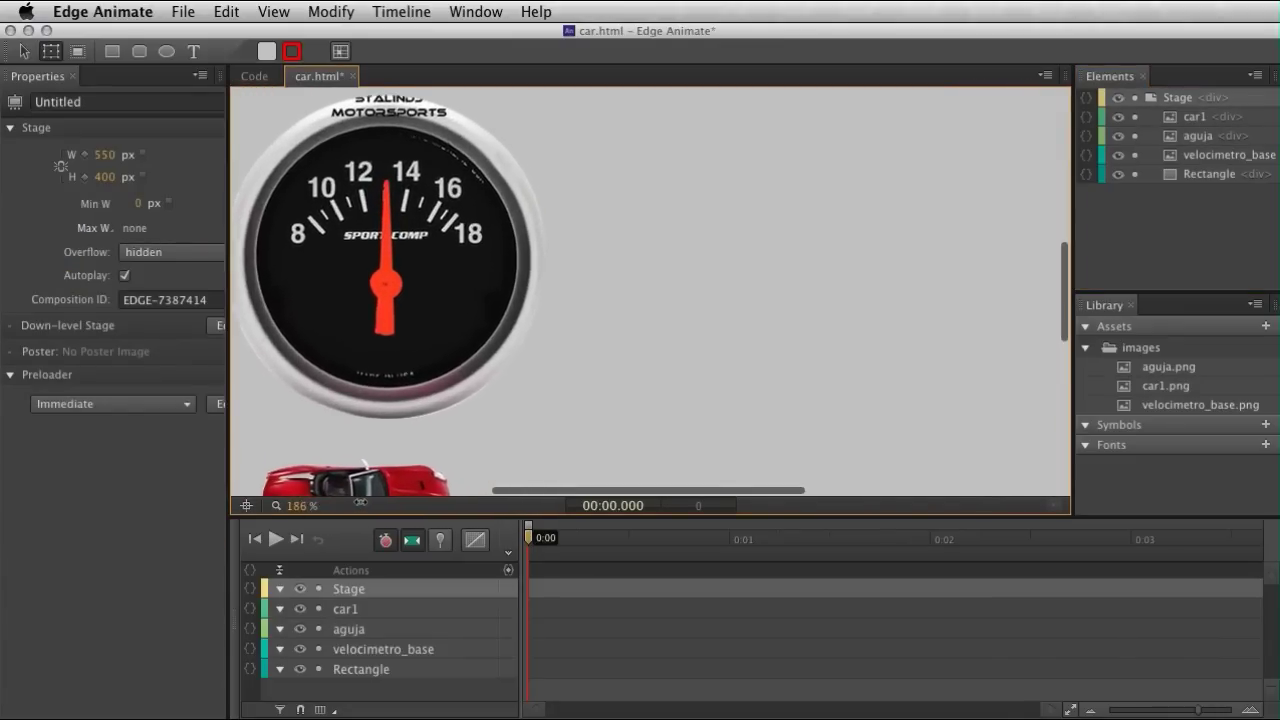
scroll(457, 420, "down", 5)
scroll(457, 420, "down", 3)
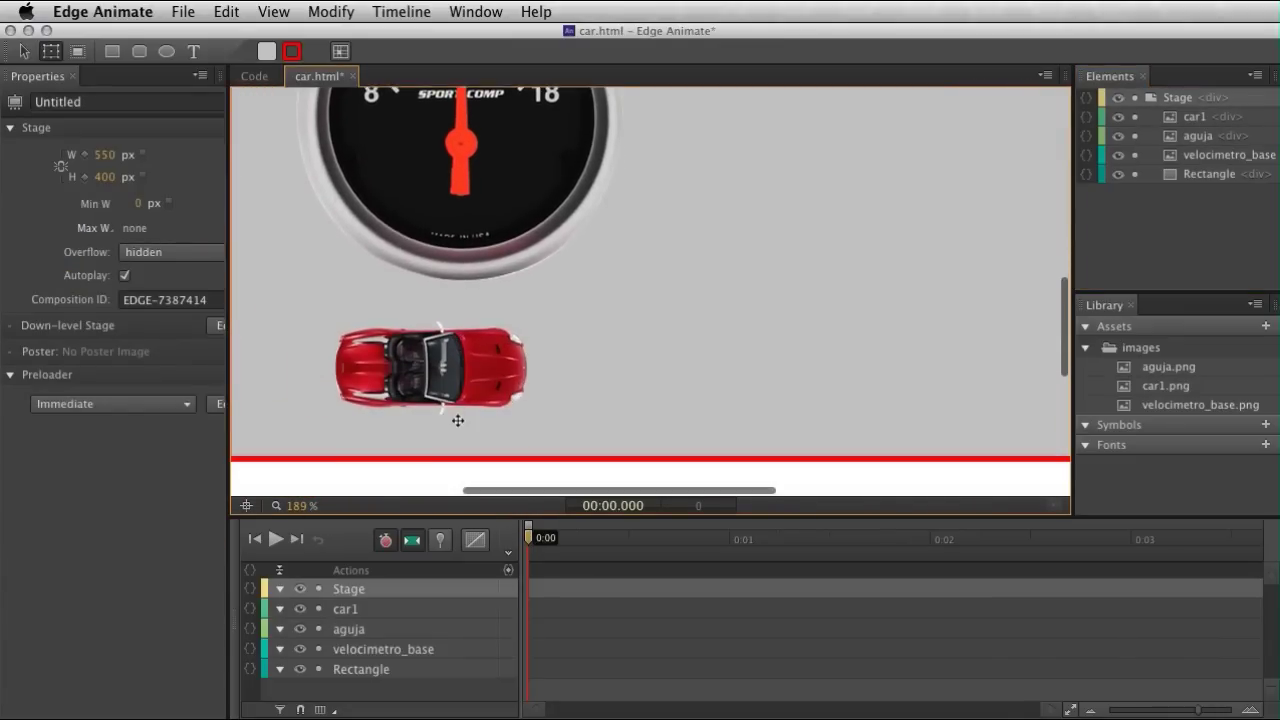
scroll(457, 420, "up", 1)
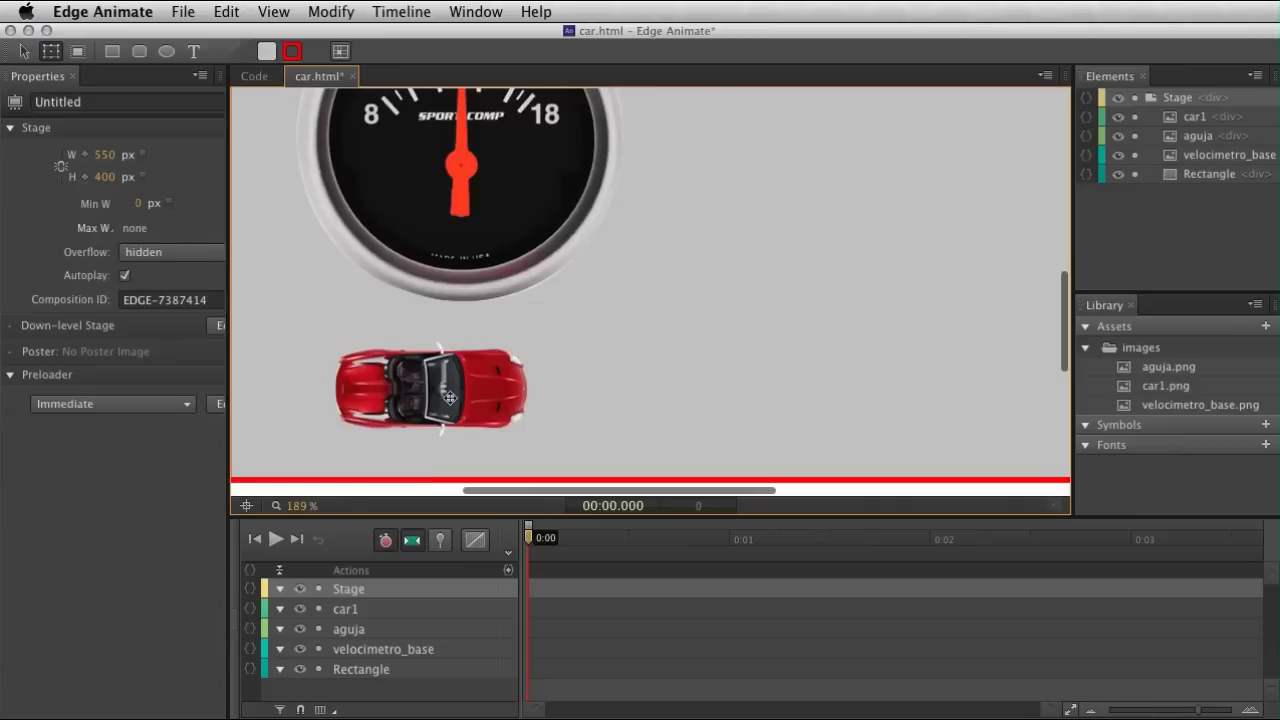
left_click(450, 398)
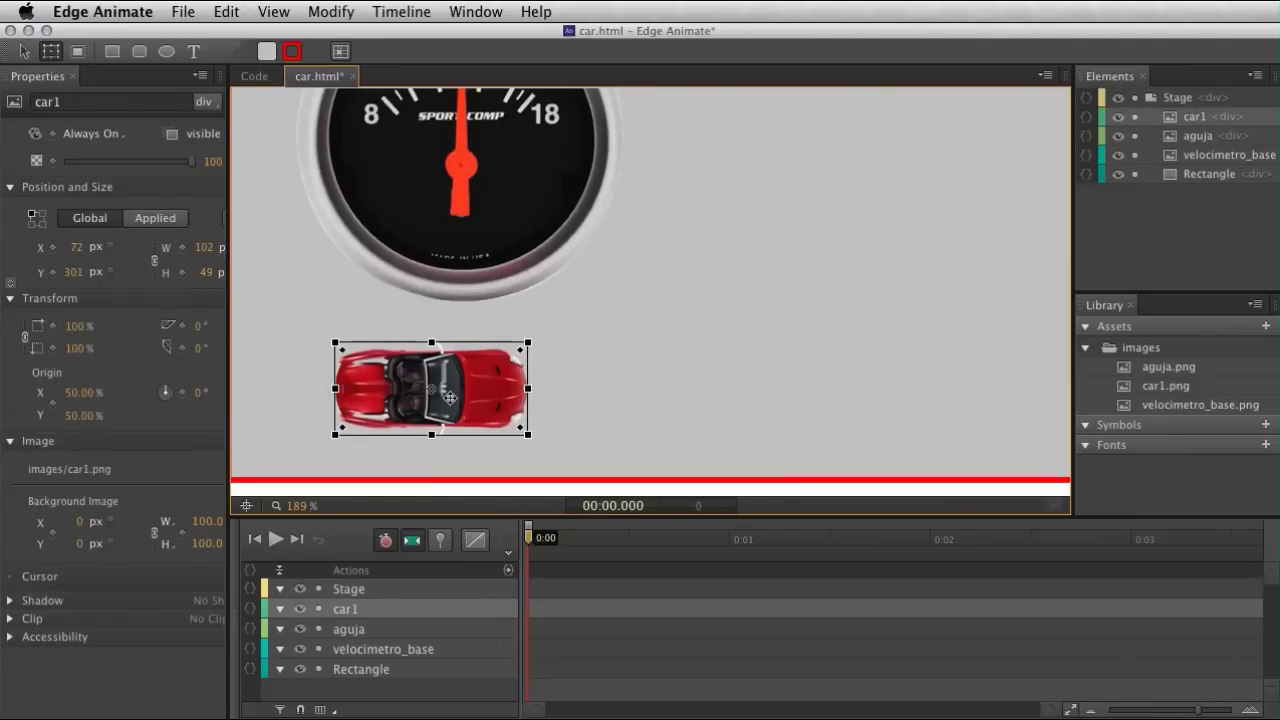
Keyframe car1's Left from 72 px at 0:00 to 396 px at 0:00.899, then preview it.
left_click(53, 248)
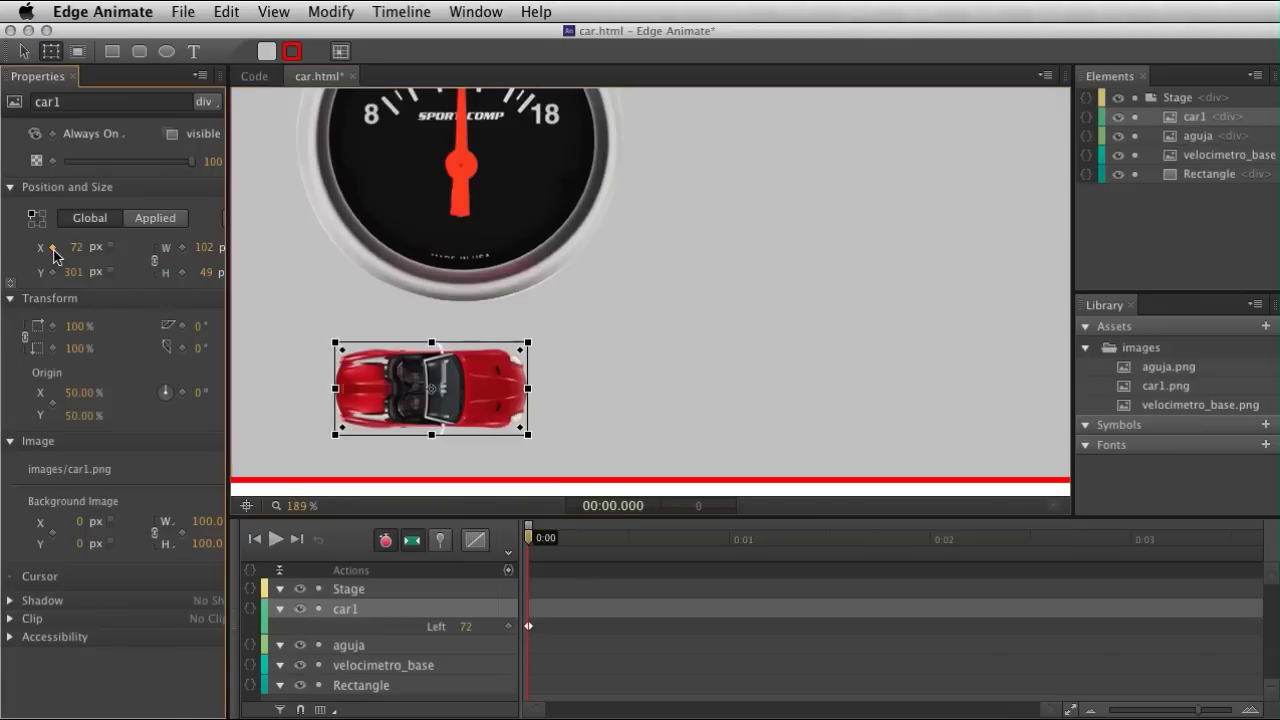
left_click_drag(530, 543, 709, 556)
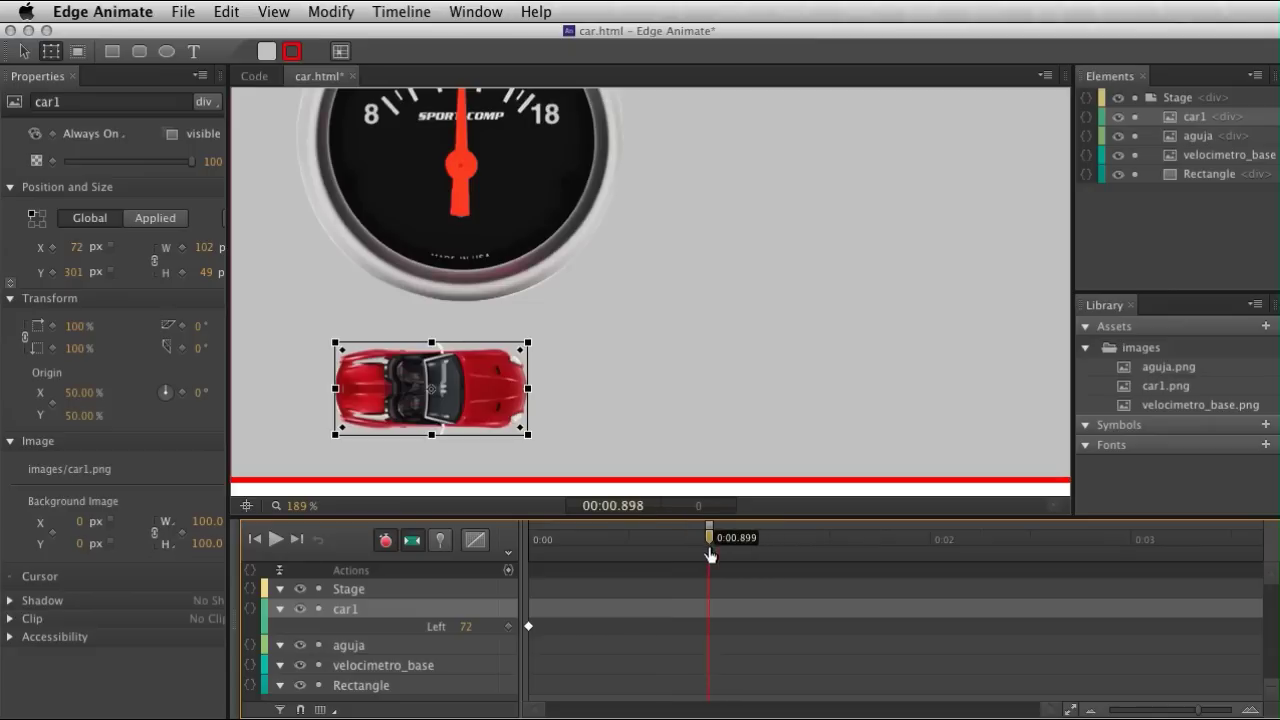
left_click(510, 627)
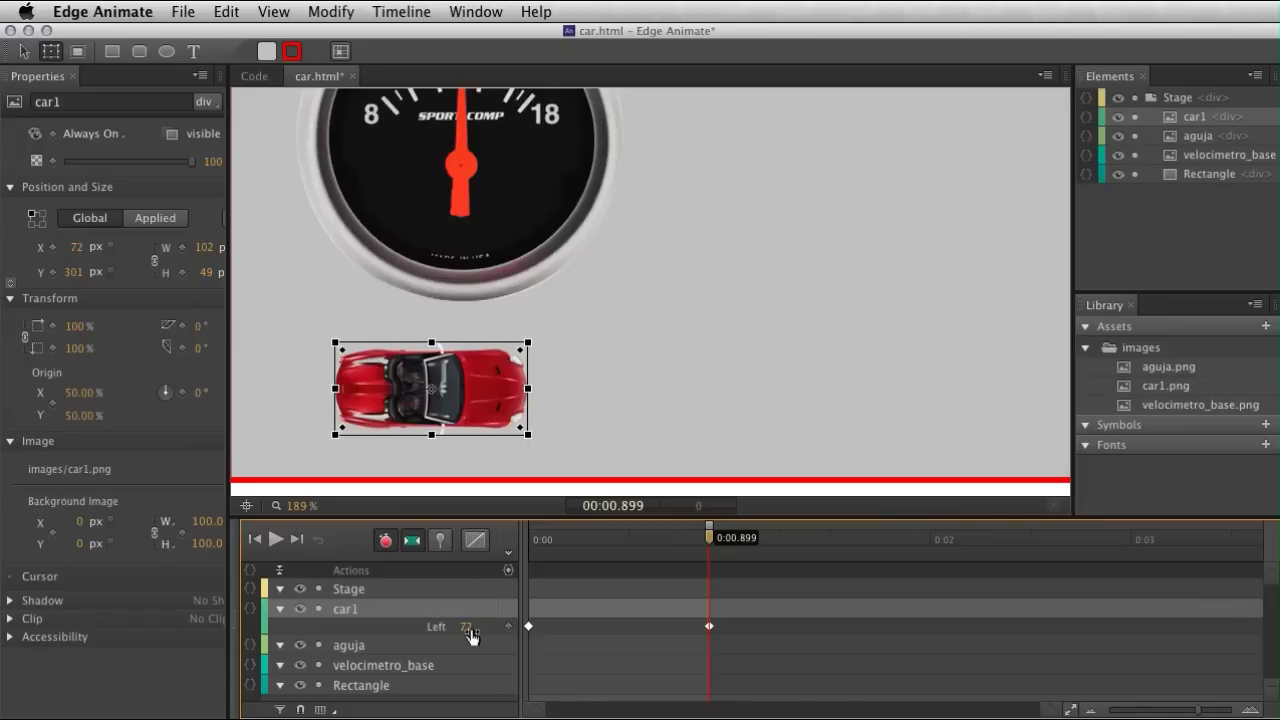
left_click_drag(340, 430, 700, 430)
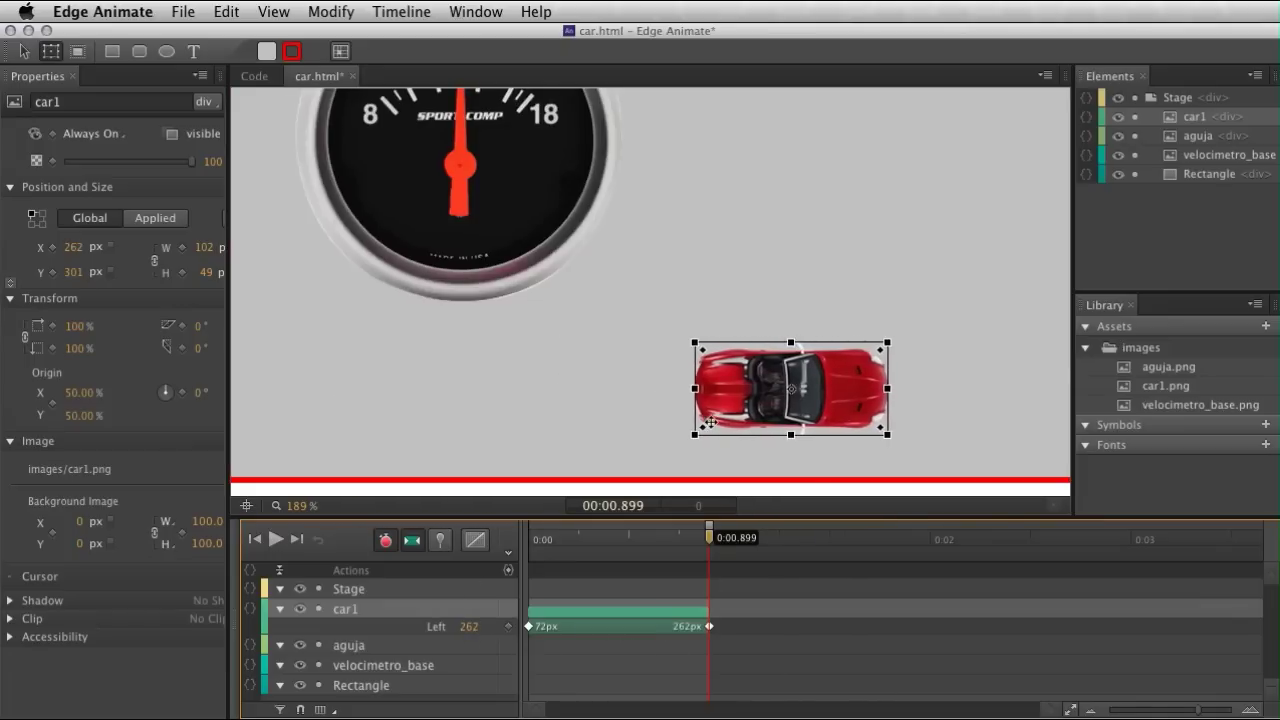
scroll(705, 425, "right", 5)
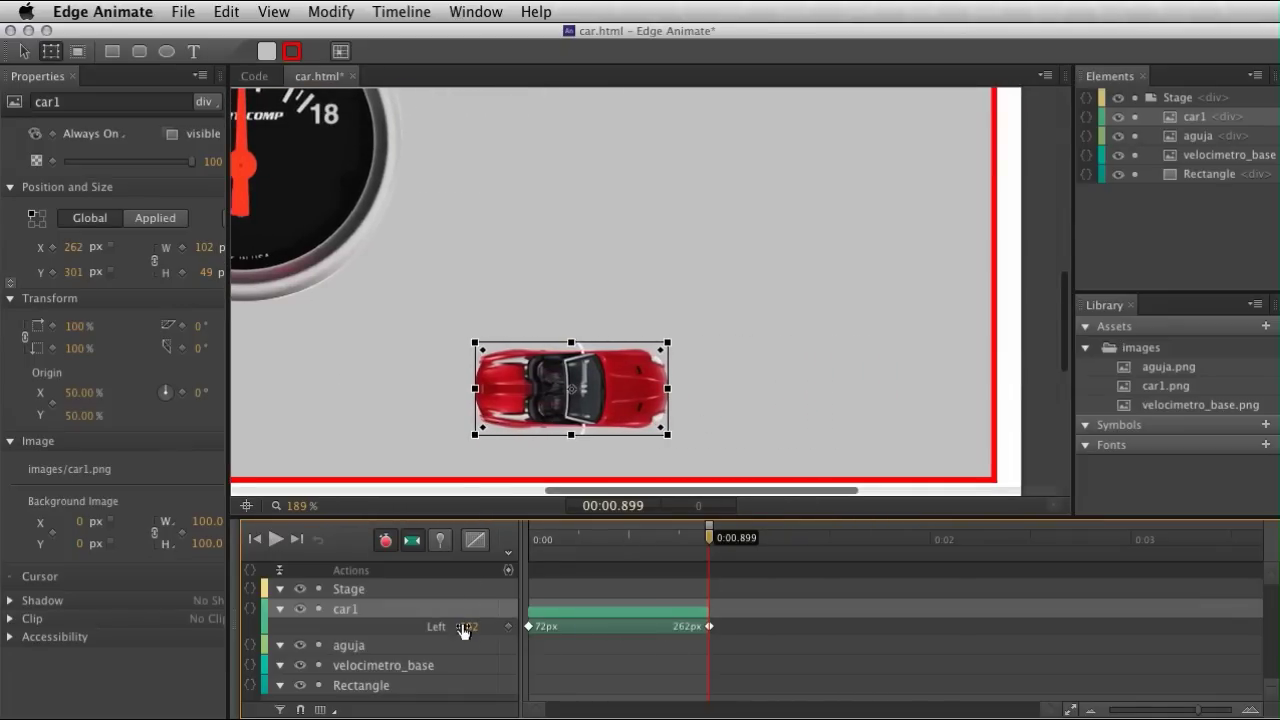
left_click_drag(468, 633, 618, 637)
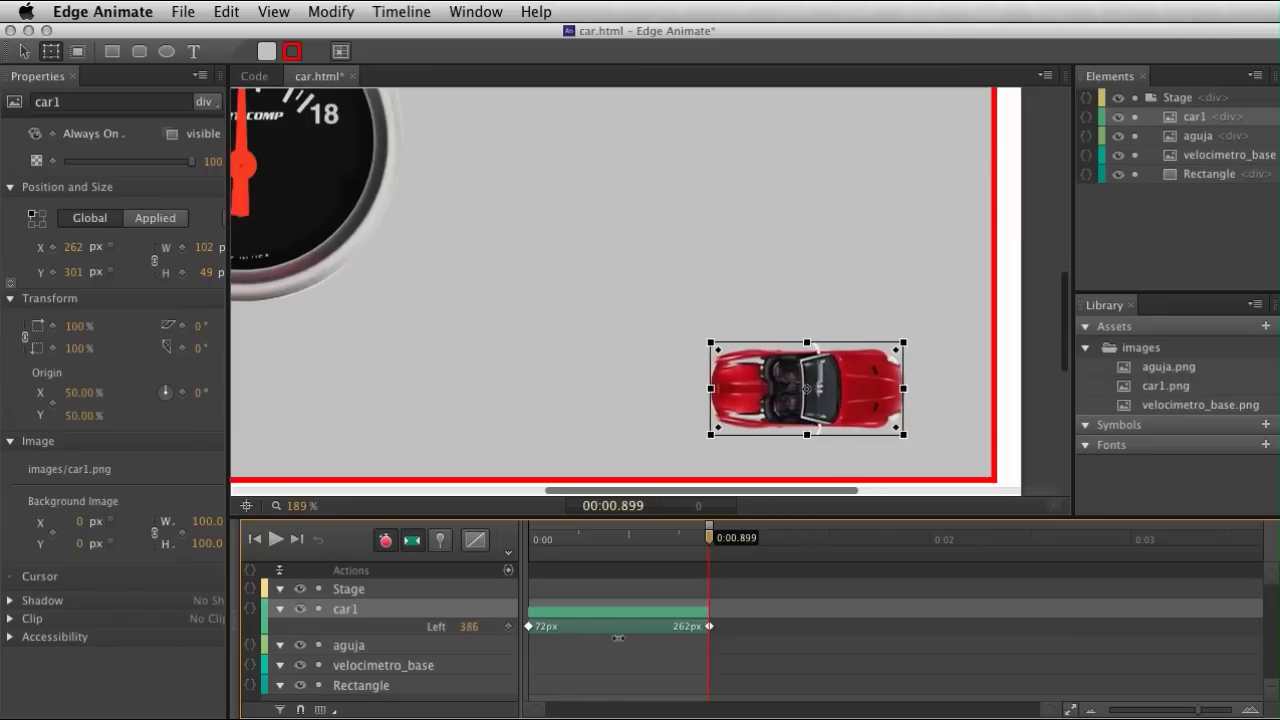
mouse_move(711, 547)
left_mouse_down()
mouse_move(578, 550)
mouse_move(704, 557)
mouse_move(657, 560)
left_mouse_up()
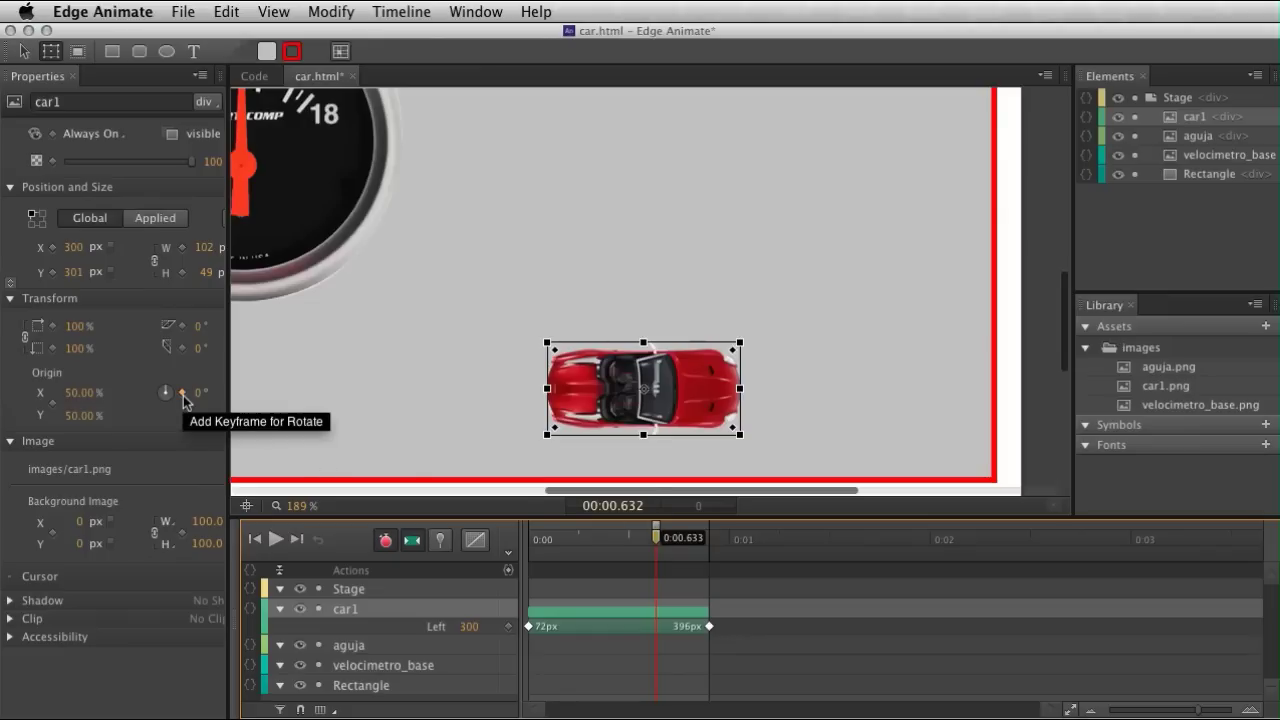
Add a Rotate keyframe and turn car1 from 0° to -90° by about 0.9 s.
left_click(183, 396)
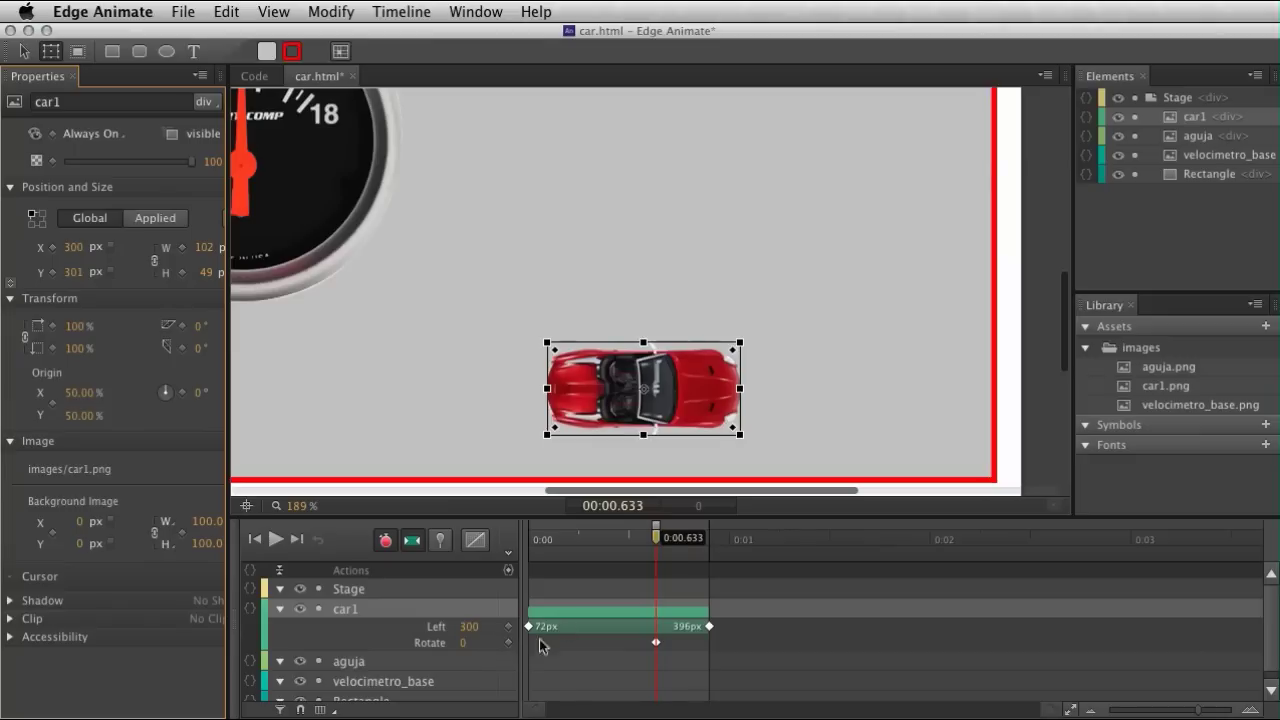
left_click_drag(659, 545, 712, 551)
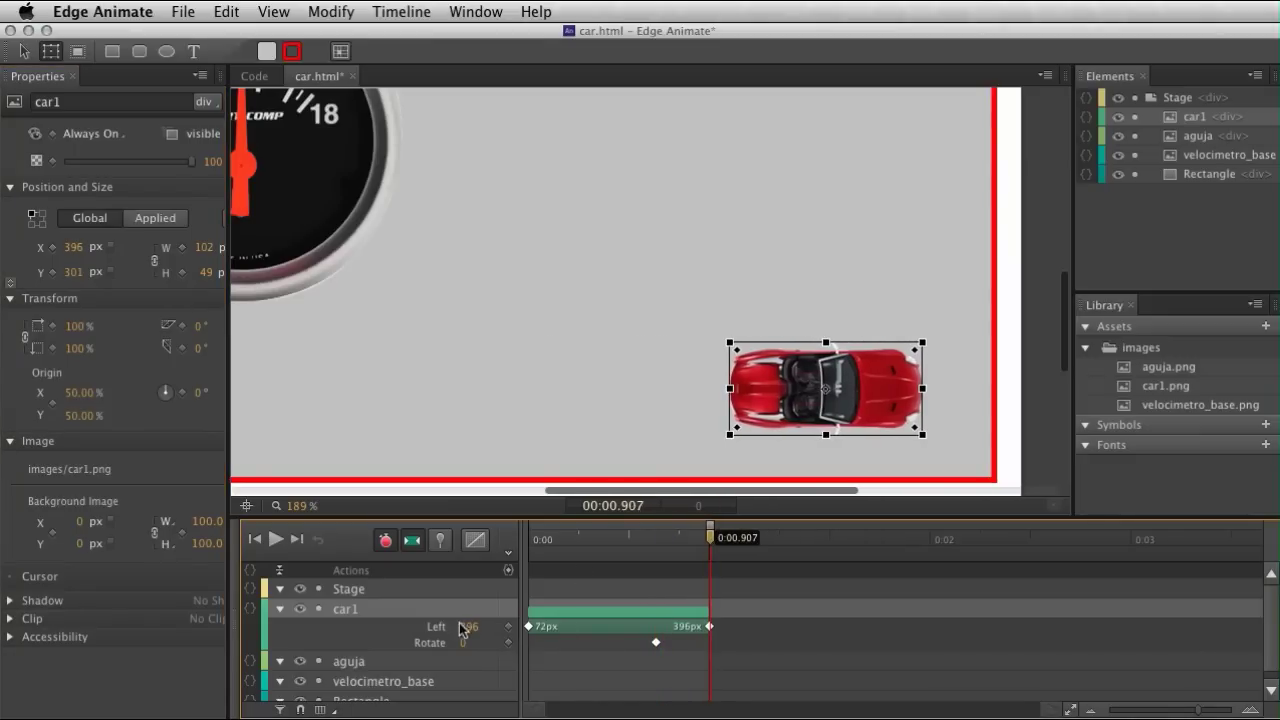
left_click_drag(464, 643, 392, 663)
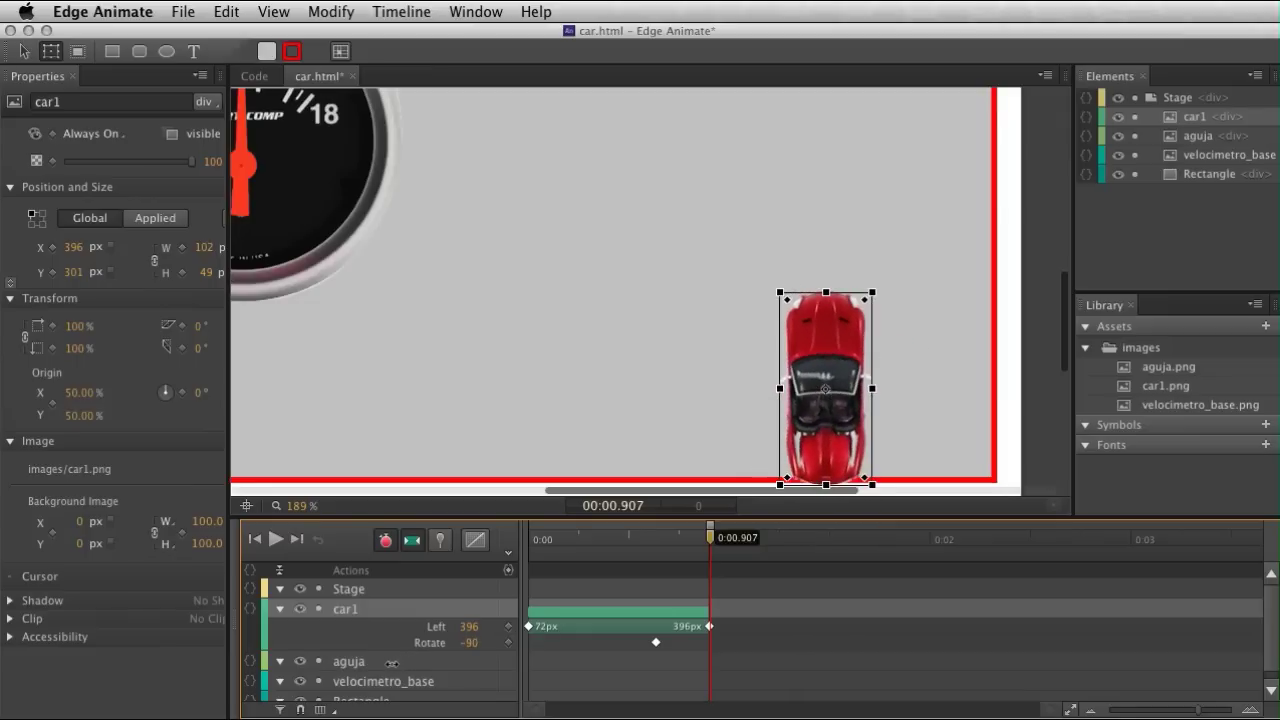
mouse_move(711, 537)
left_mouse_down()
mouse_move(583, 546)
mouse_move(719, 596)
left_mouse_up()
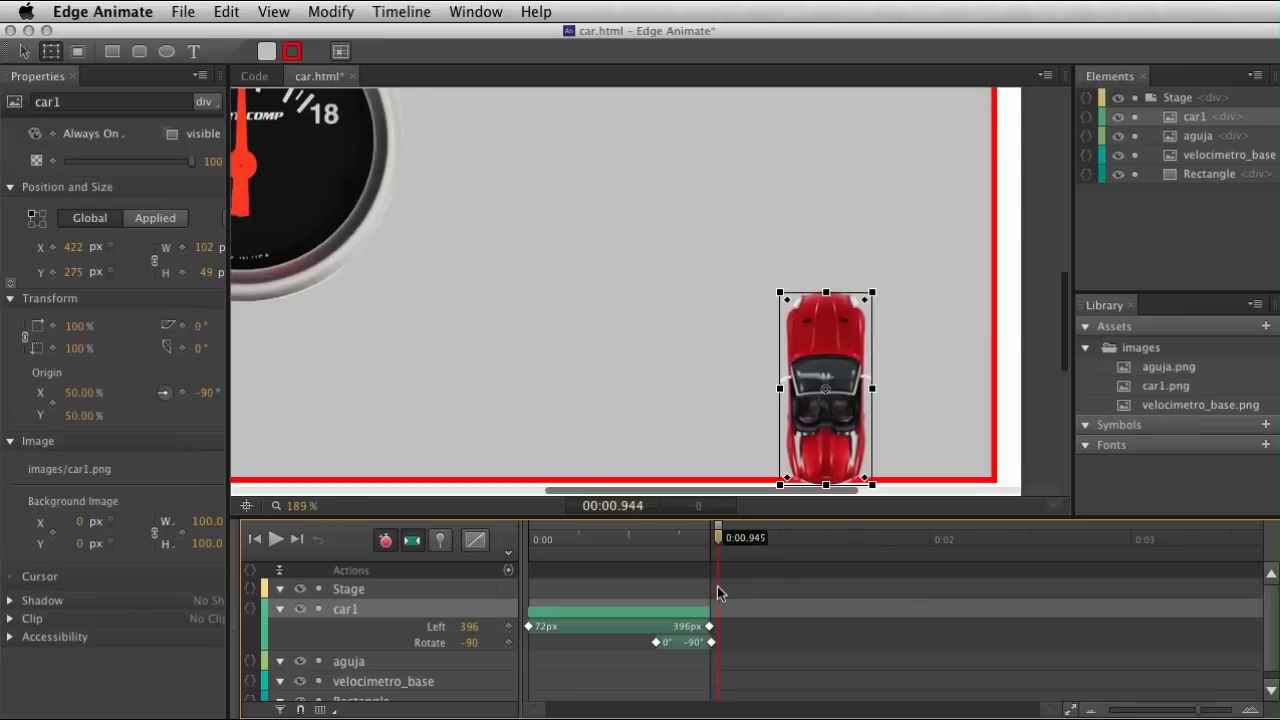
Keyframe car1's Top from 301 px at 0.945 s up to 69 px at 1.74 s.
left_click(52, 273)
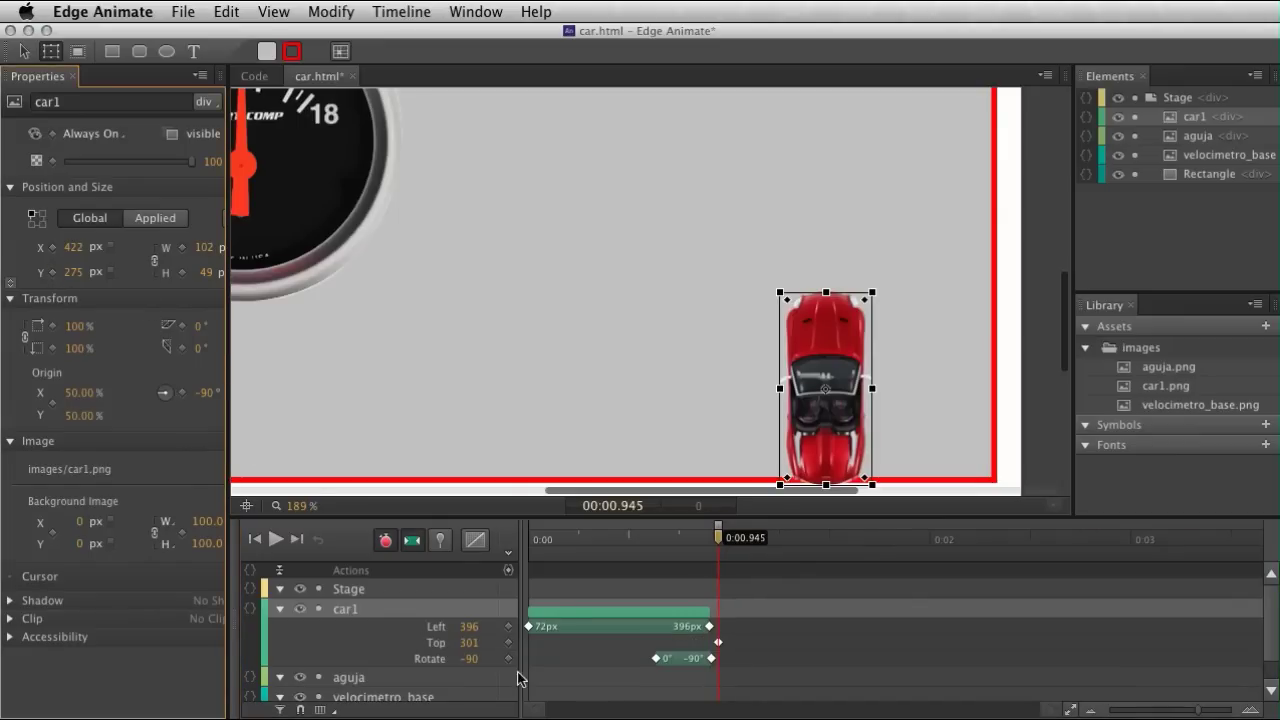
left_click(720, 545)
left_click_drag(720, 540, 878, 545)
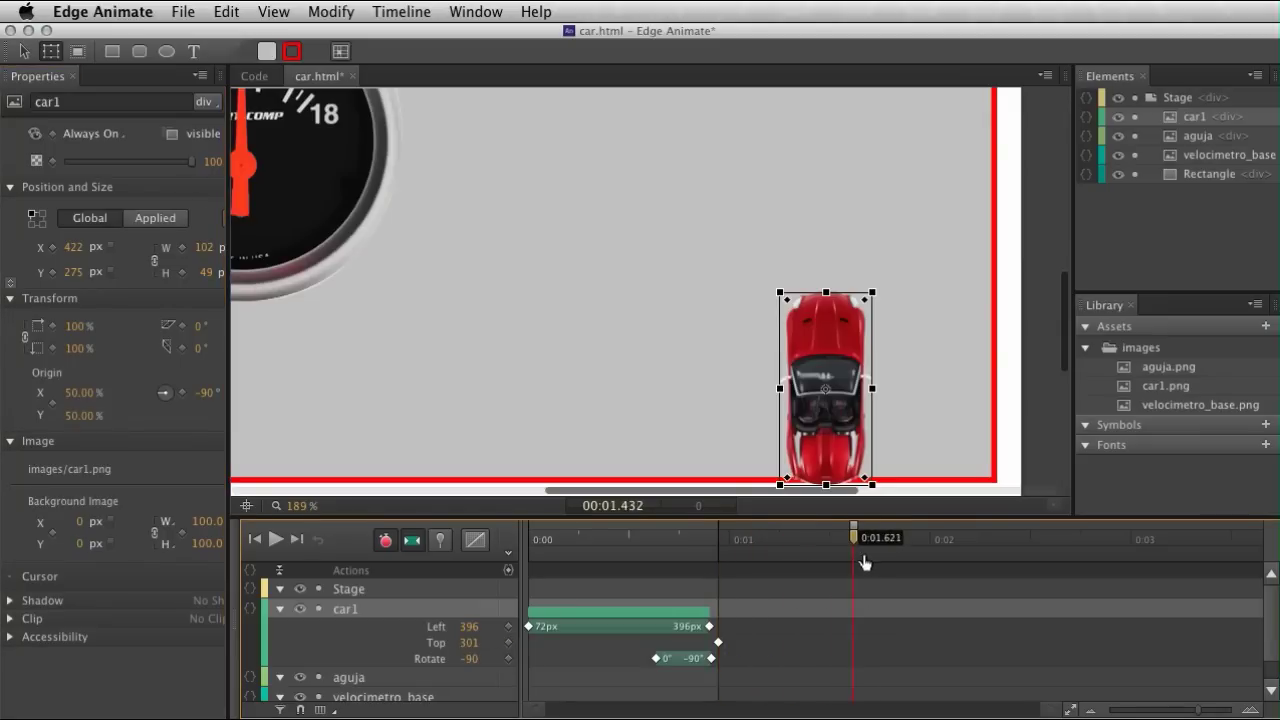
scroll(849, 342, "up", 2)
scroll(849, 342, "up", 2)
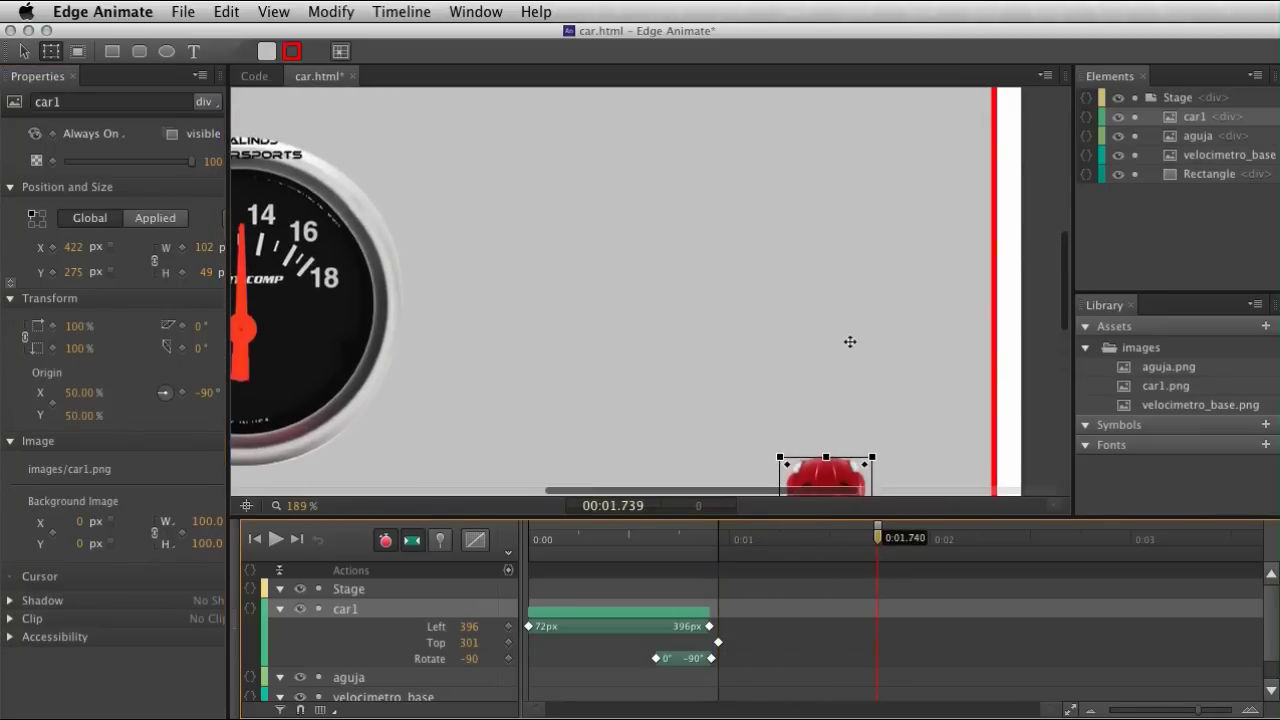
scroll(849, 342, "up", 3)
scroll(849, 342, "down", 1)
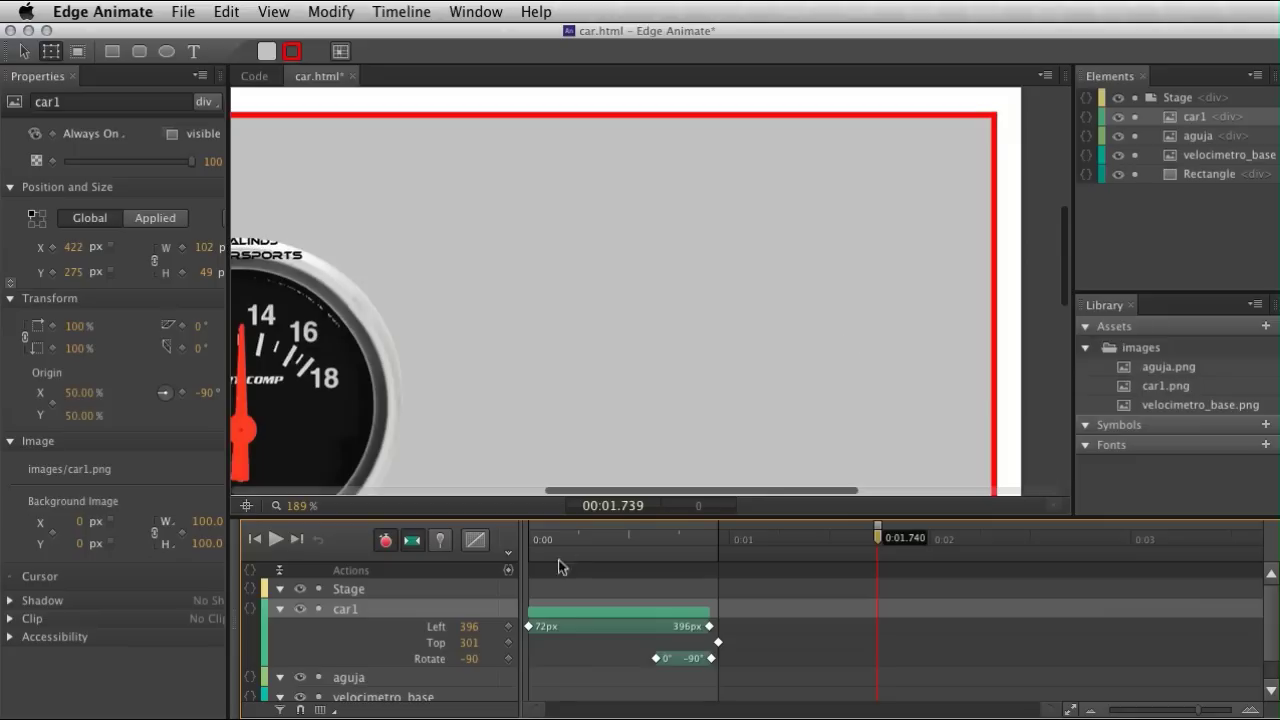
left_click(508, 643)
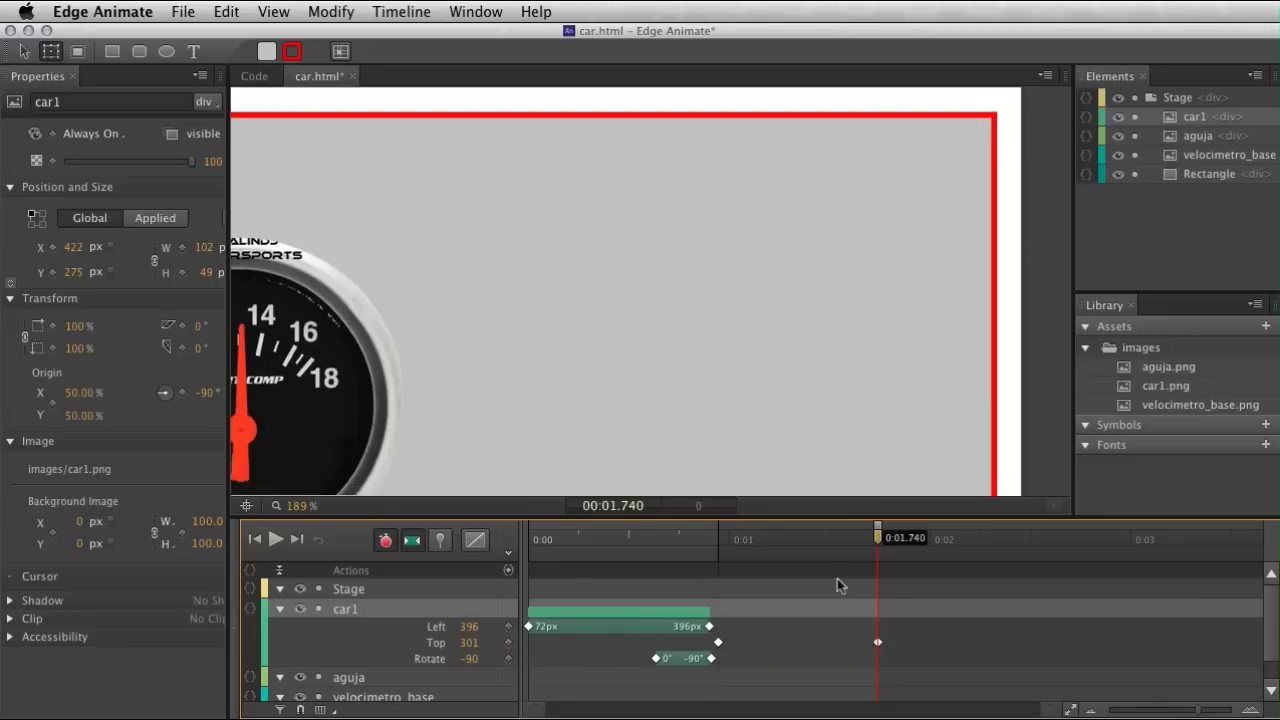
left_click_drag(469, 643, 494, 645)
left_click_drag(569, 660, 288, 665)
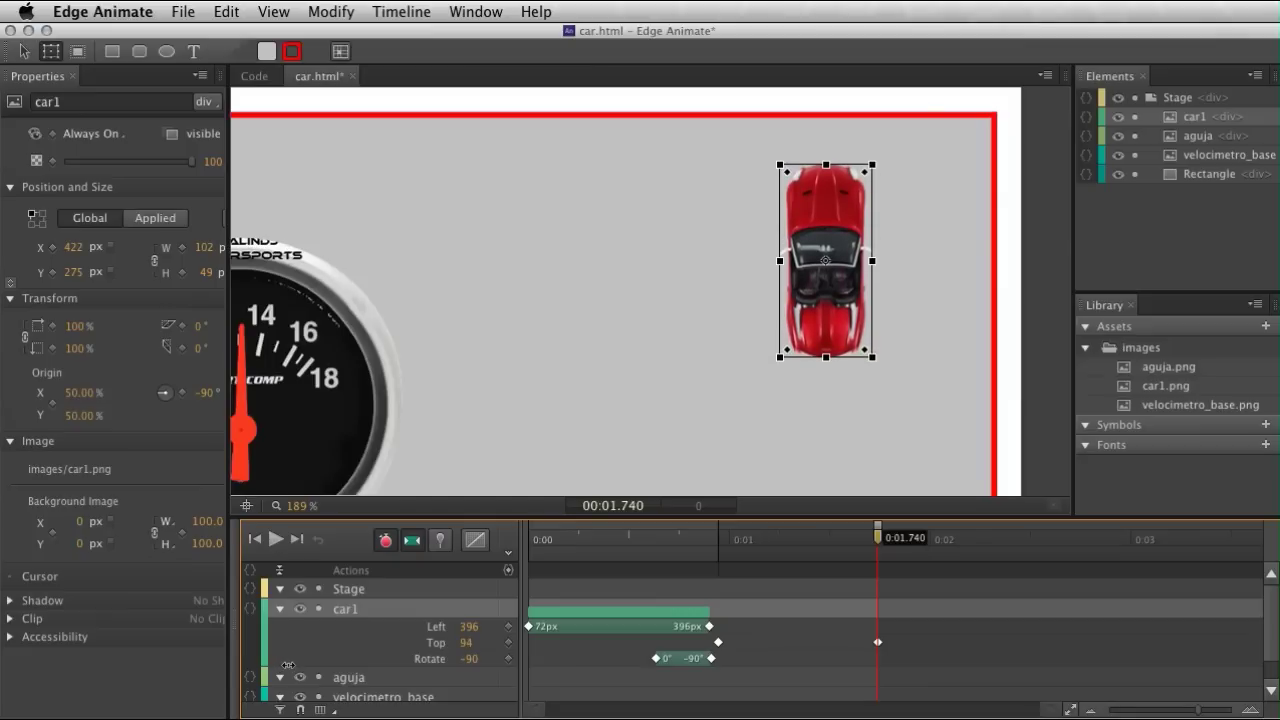
left_click_drag(288, 665, 277, 683)
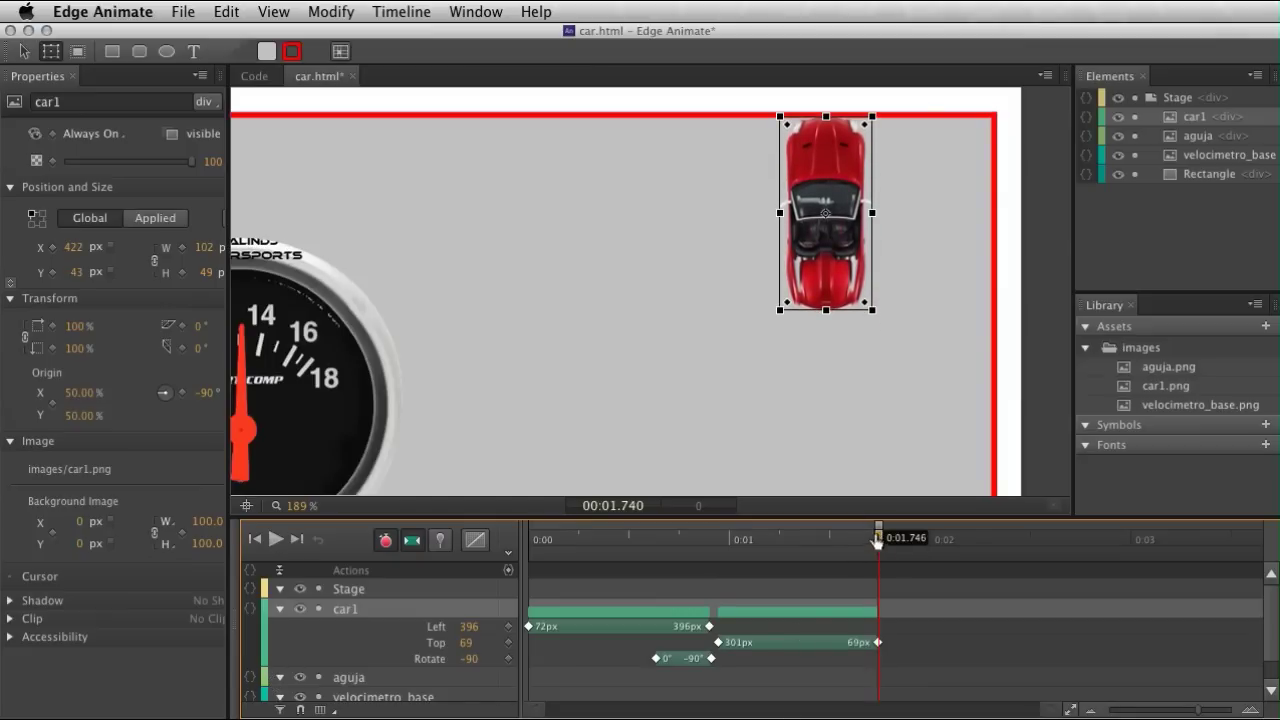
Hold -90° at 1.5 s, rotate car1 to -180° at the corner, and add a Left keyframe.
left_click_drag(878, 537, 831, 538)
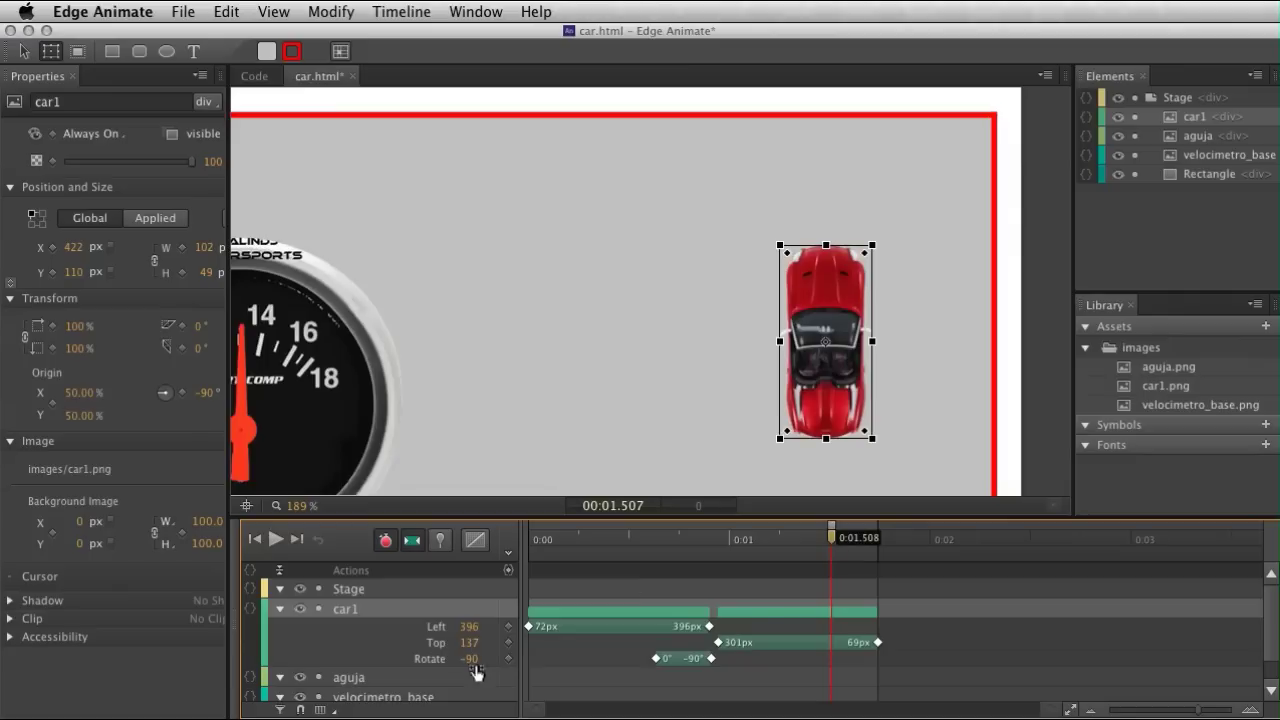
left_click(508, 659)
left_click_drag(831, 538, 878, 538)
left_click(508, 659)
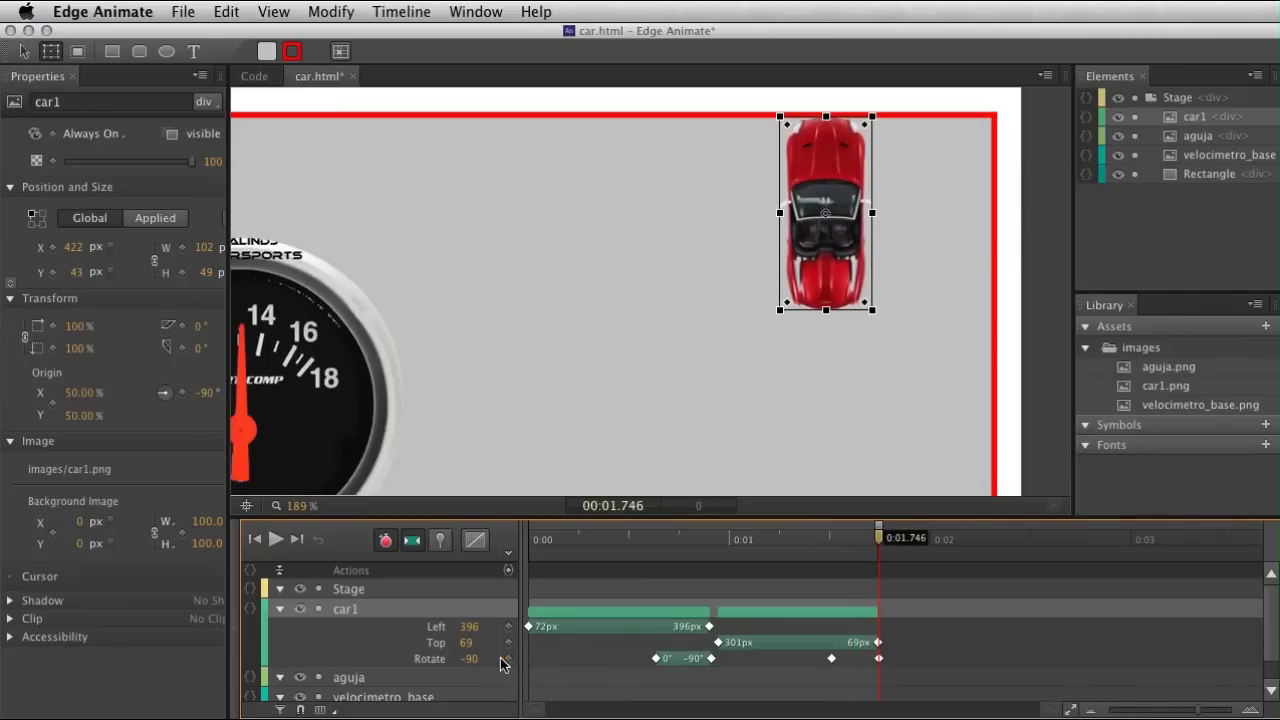
left_click_drag(470, 659, 388, 668)
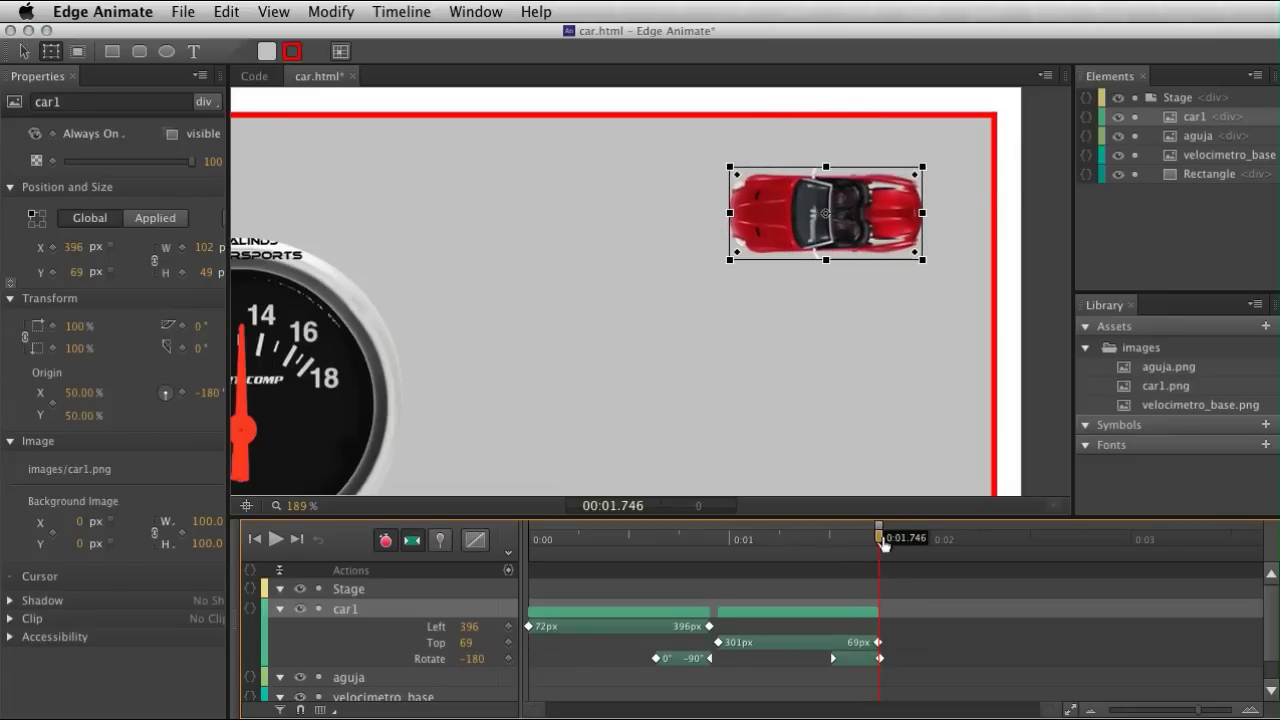
left_click_drag(883, 543, 887, 541)
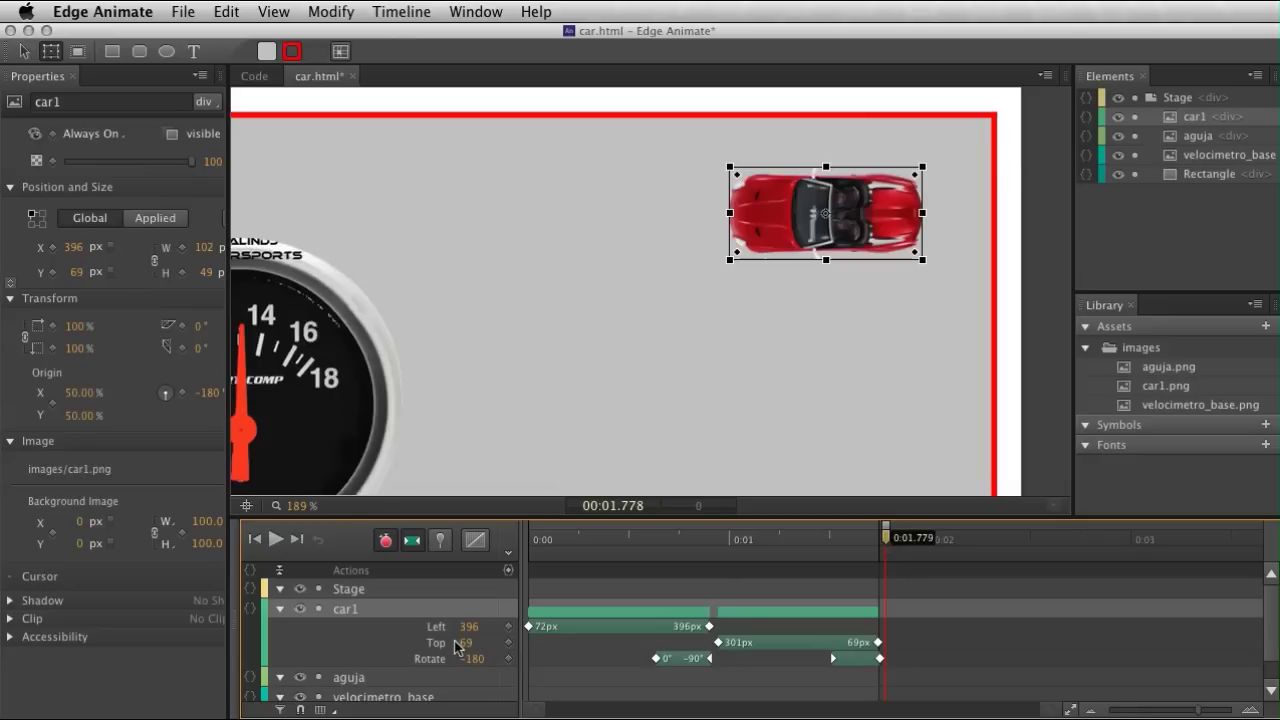
left_click(508, 627)
Drive car1 left to Left 91 at 2.425 s, zoom out, and play the animation.
left_click_drag(885, 538, 1015, 549)
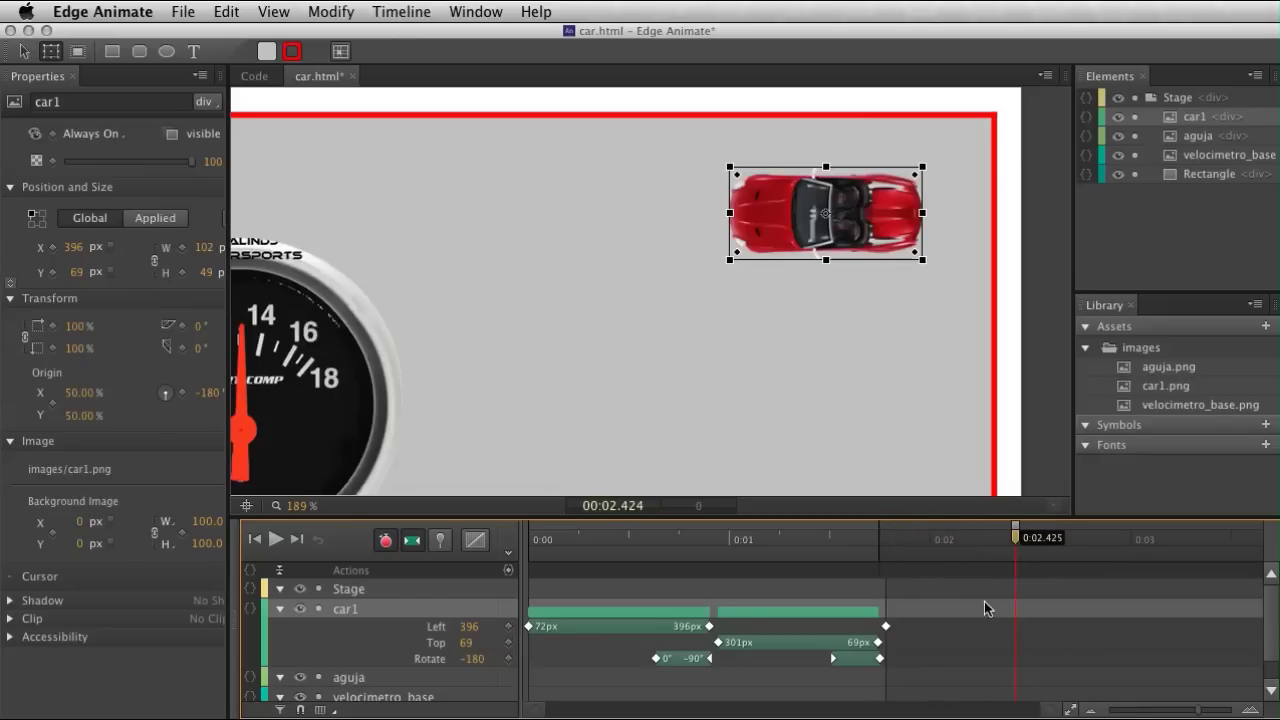
scroll(900, 389, "left", 3)
scroll(900, 389, "left", 2)
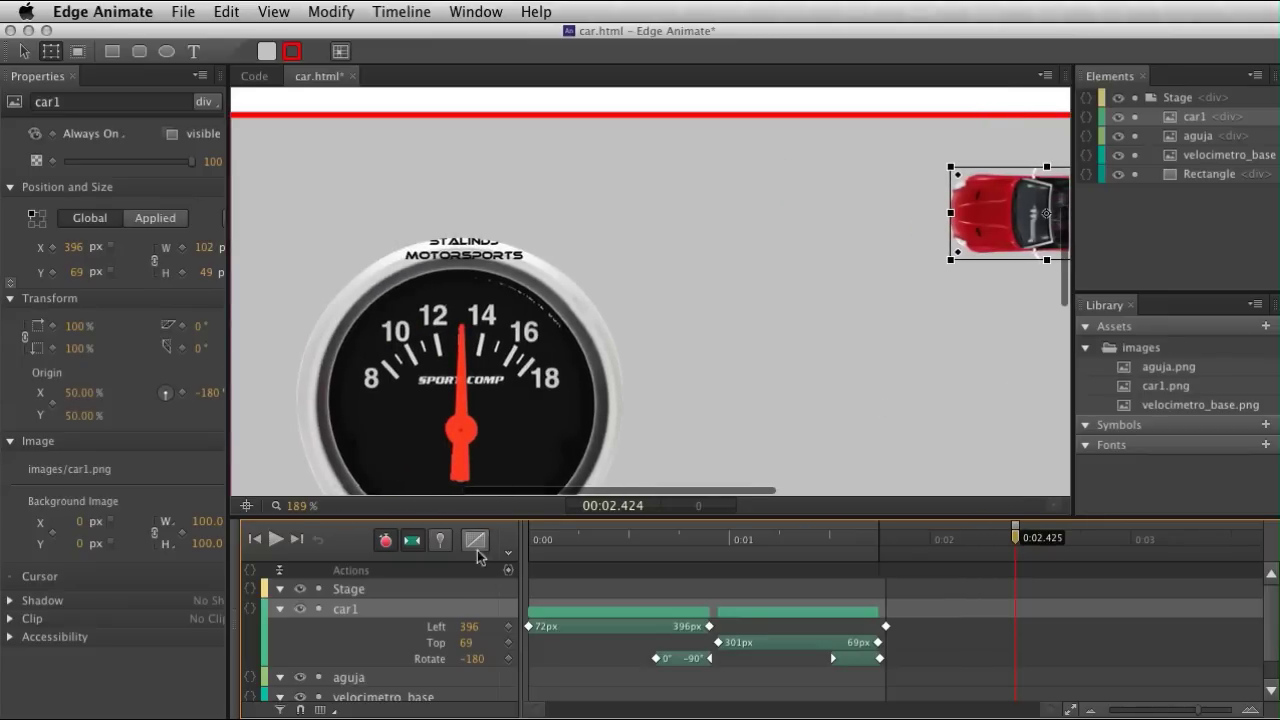
mouse_move(467, 641)
left_mouse_down()
mouse_move(170, 645)
mouse_move(181, 645)
left_mouse_up()
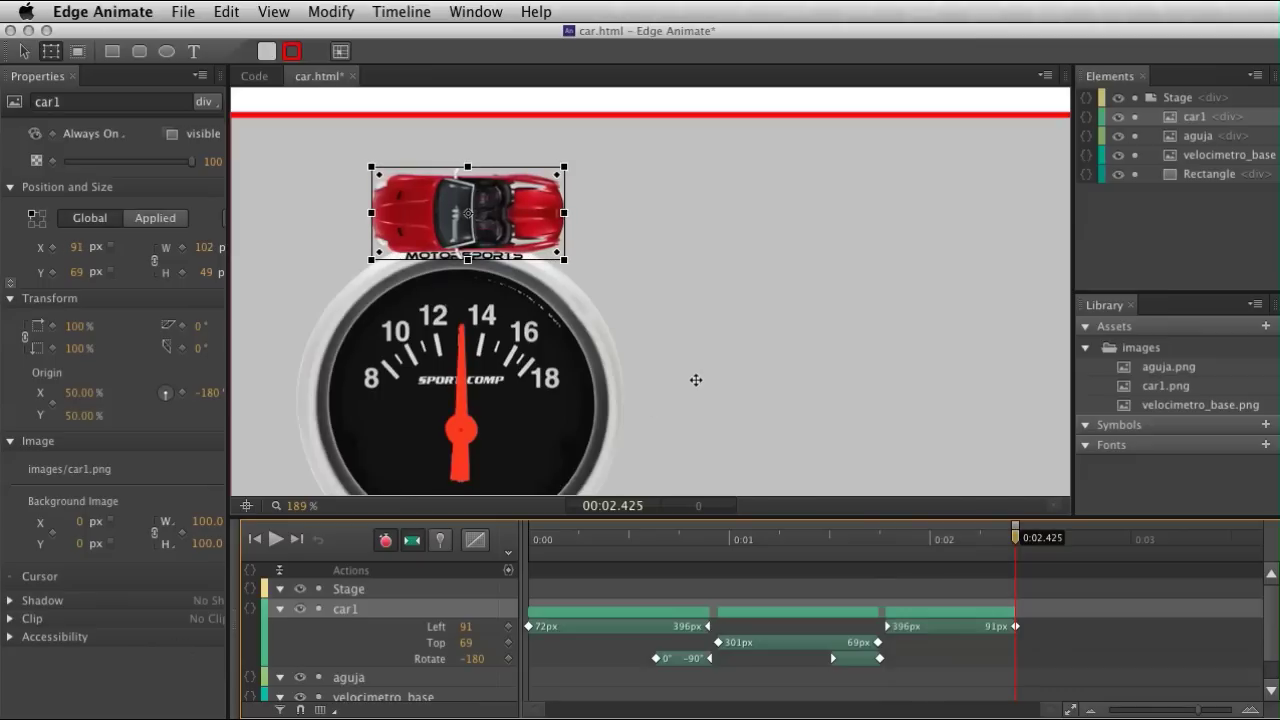
key("ctrl+minus")
key("ctrl+minus")
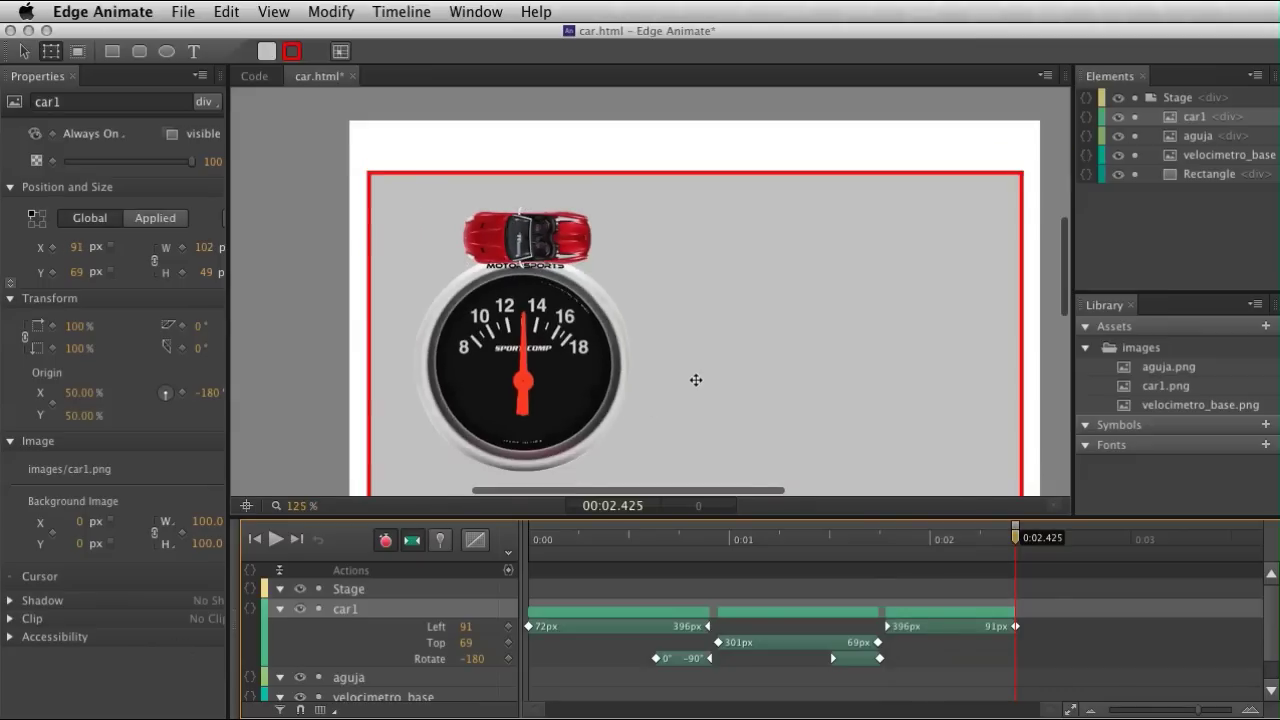
scroll(696, 380, "down", 2)
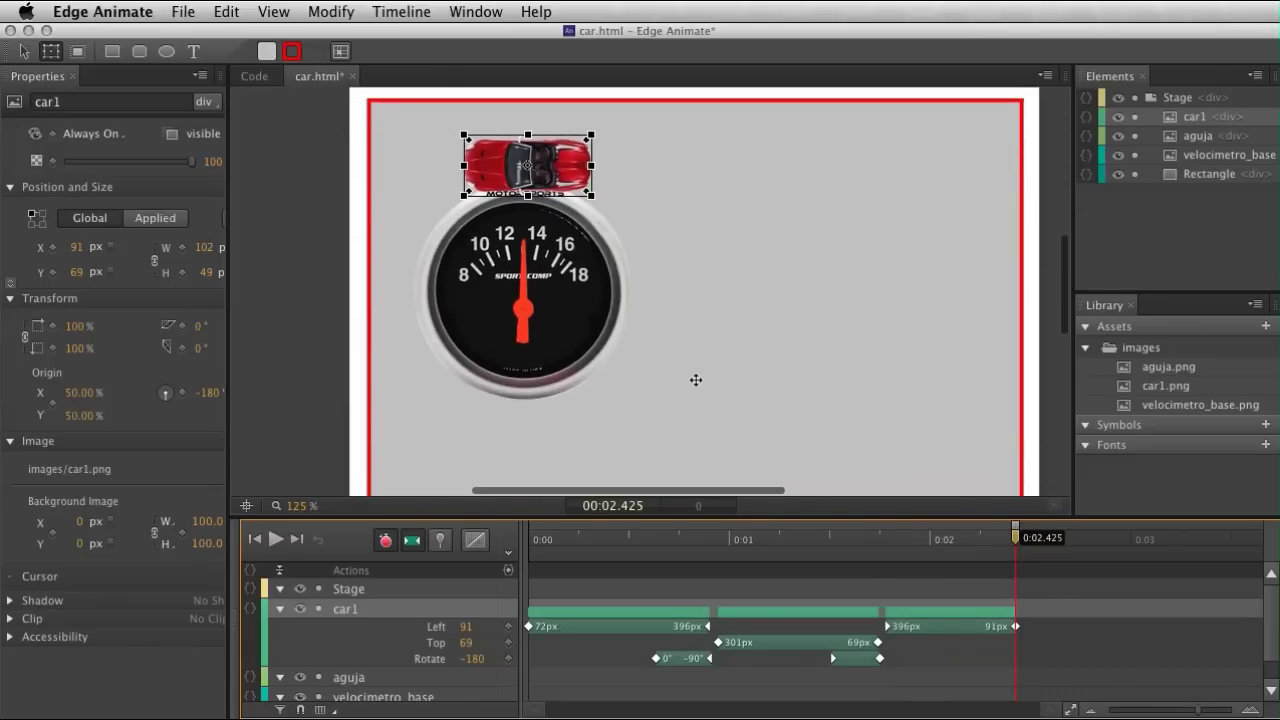
scroll(696, 380, "down", 2)
scroll(696, 380, "down", 1)
key("space")
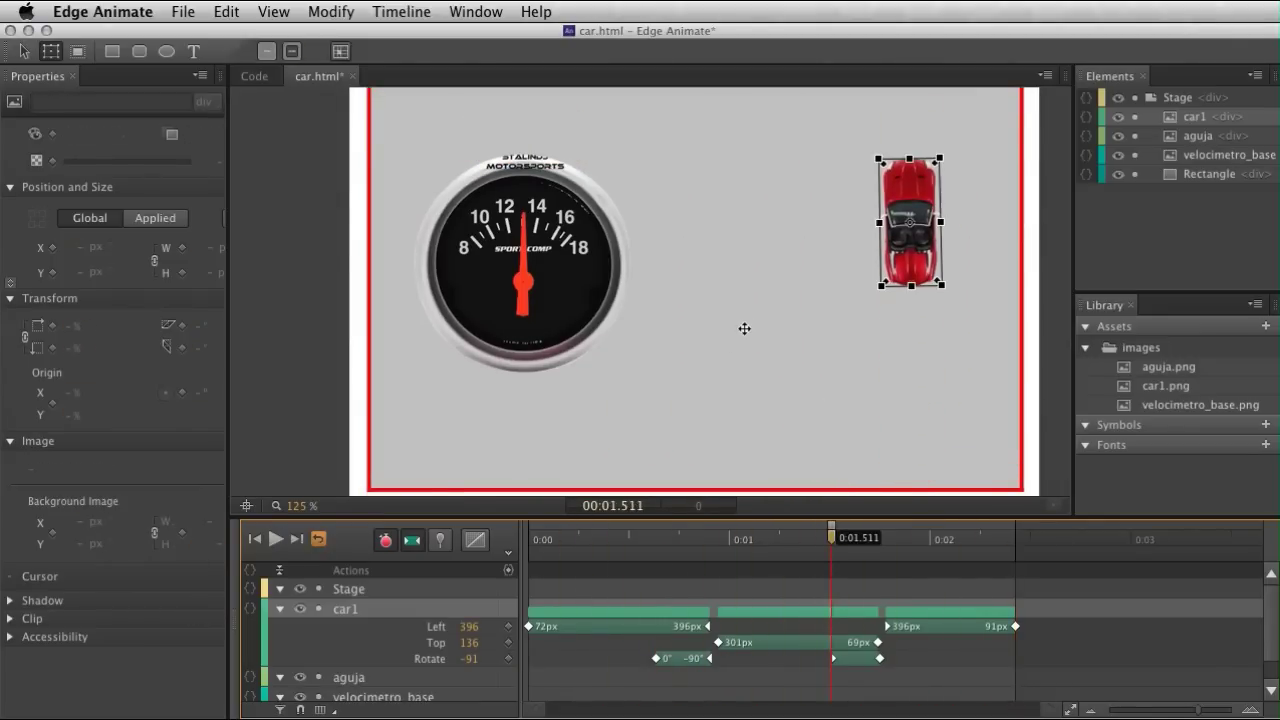
Stop playback, rewind to 0:00, zoom in on the gauge and select the aguja needle.
key("space")
left_click(256, 539)
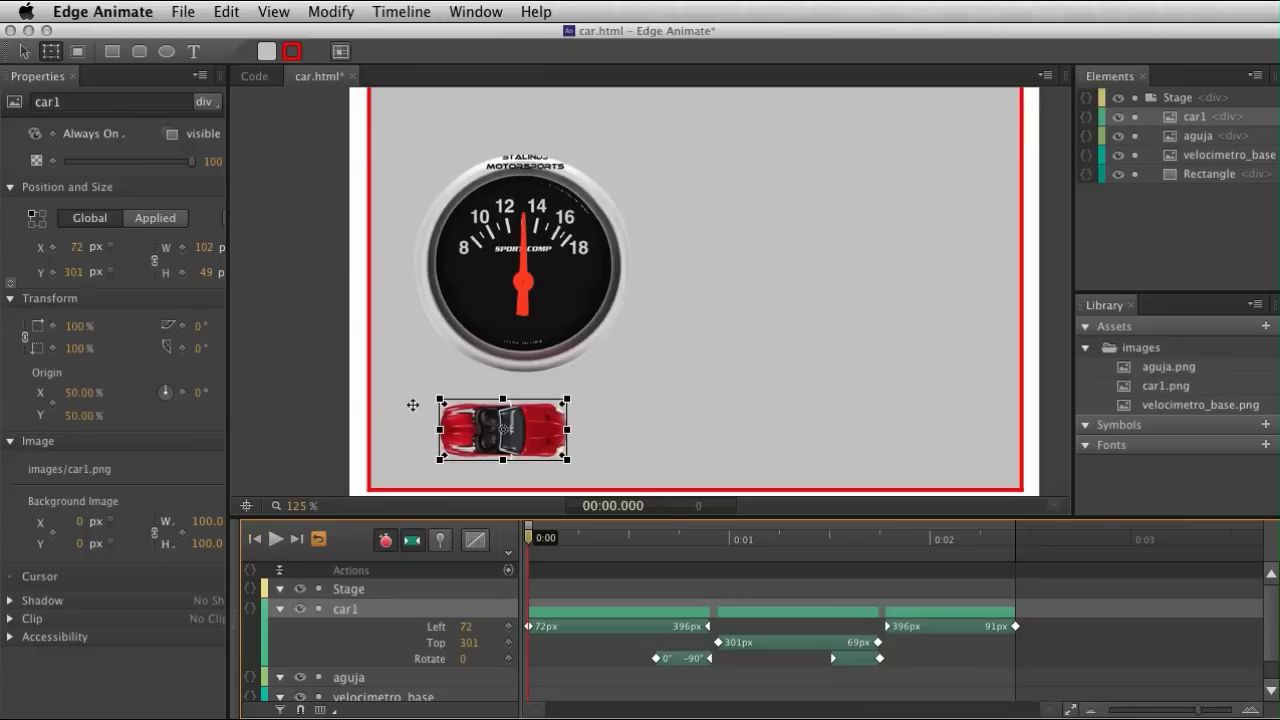
left_click(311, 390)
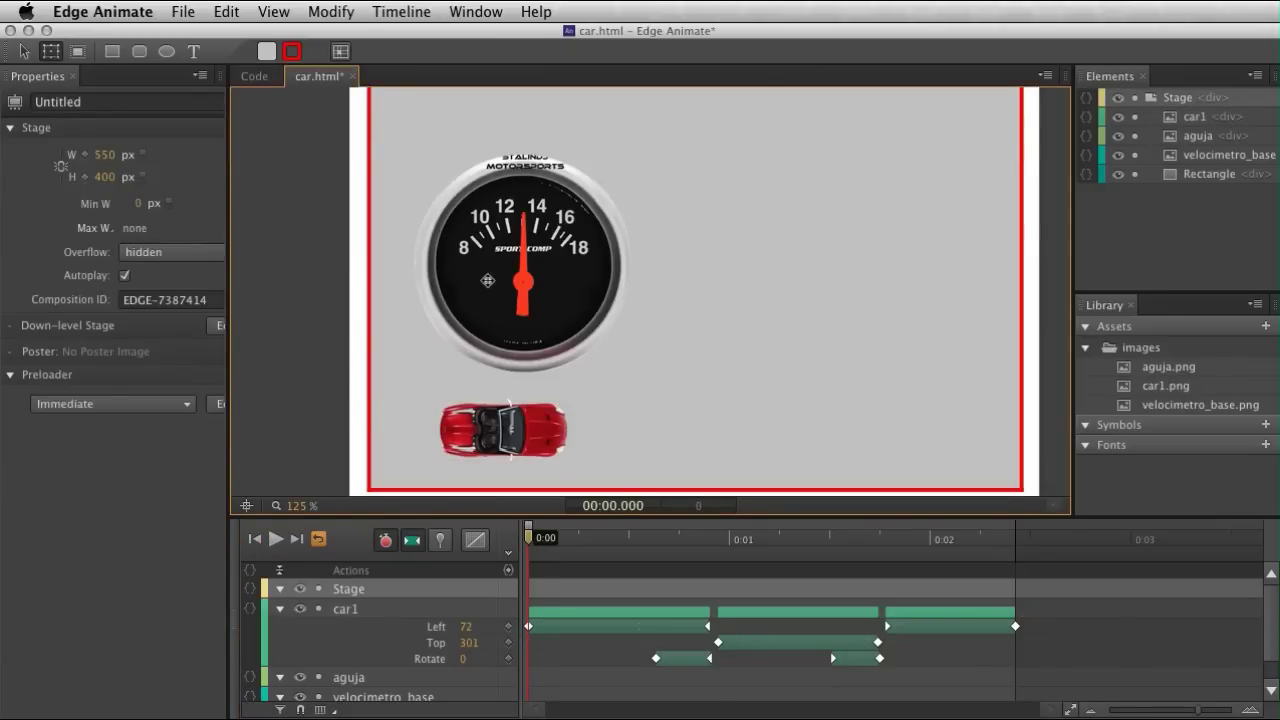
key("ctrl+equal")
key("ctrl+equal")
key("ctrl+equal")
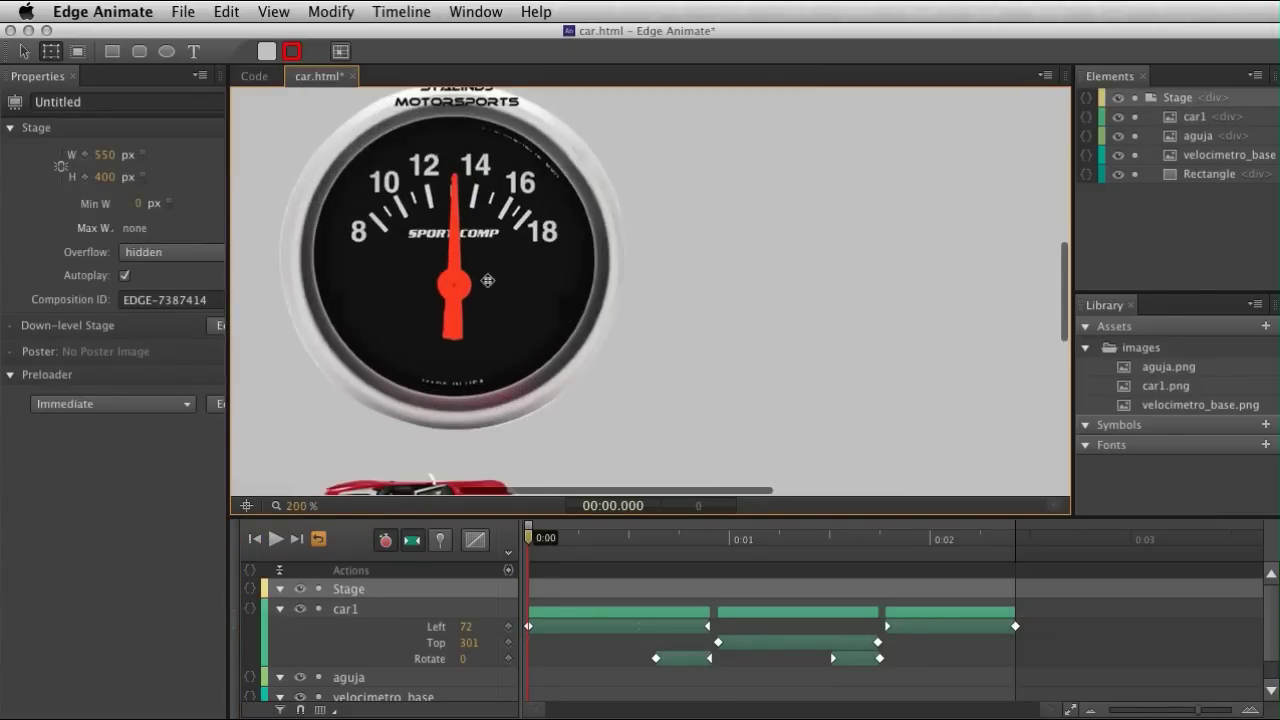
scroll(487, 281, "left", 5)
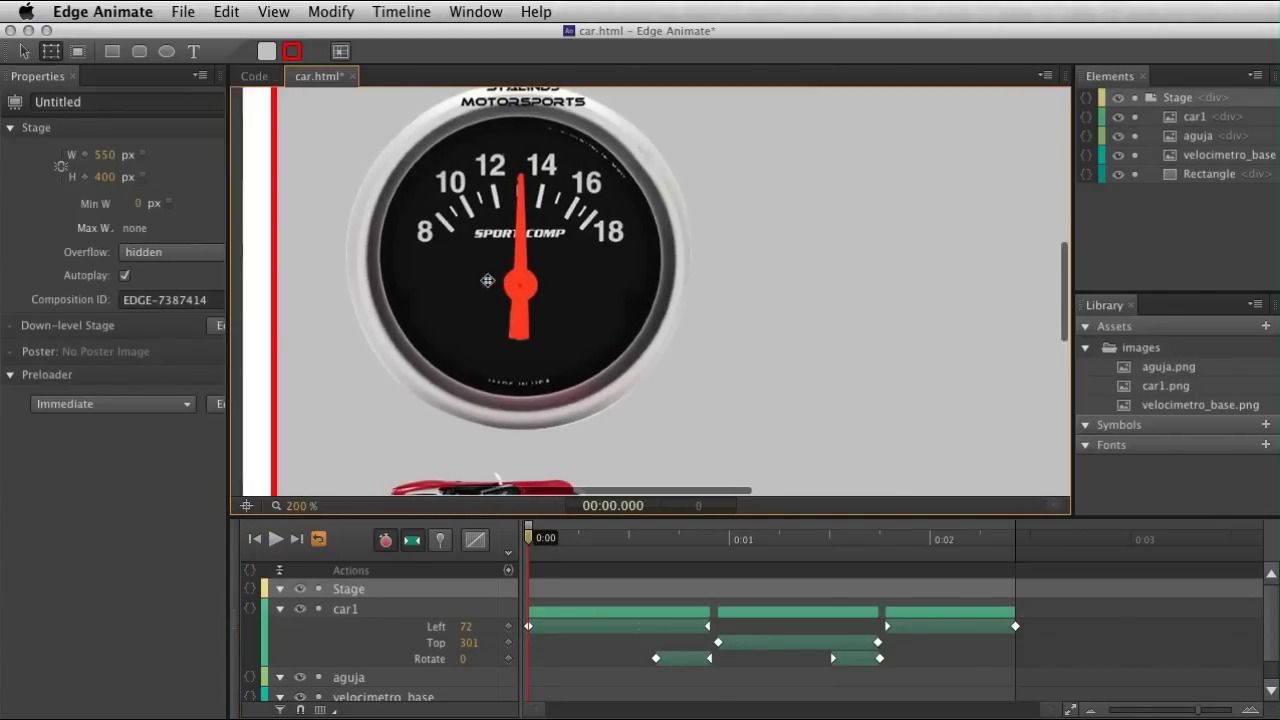
left_click(524, 284)
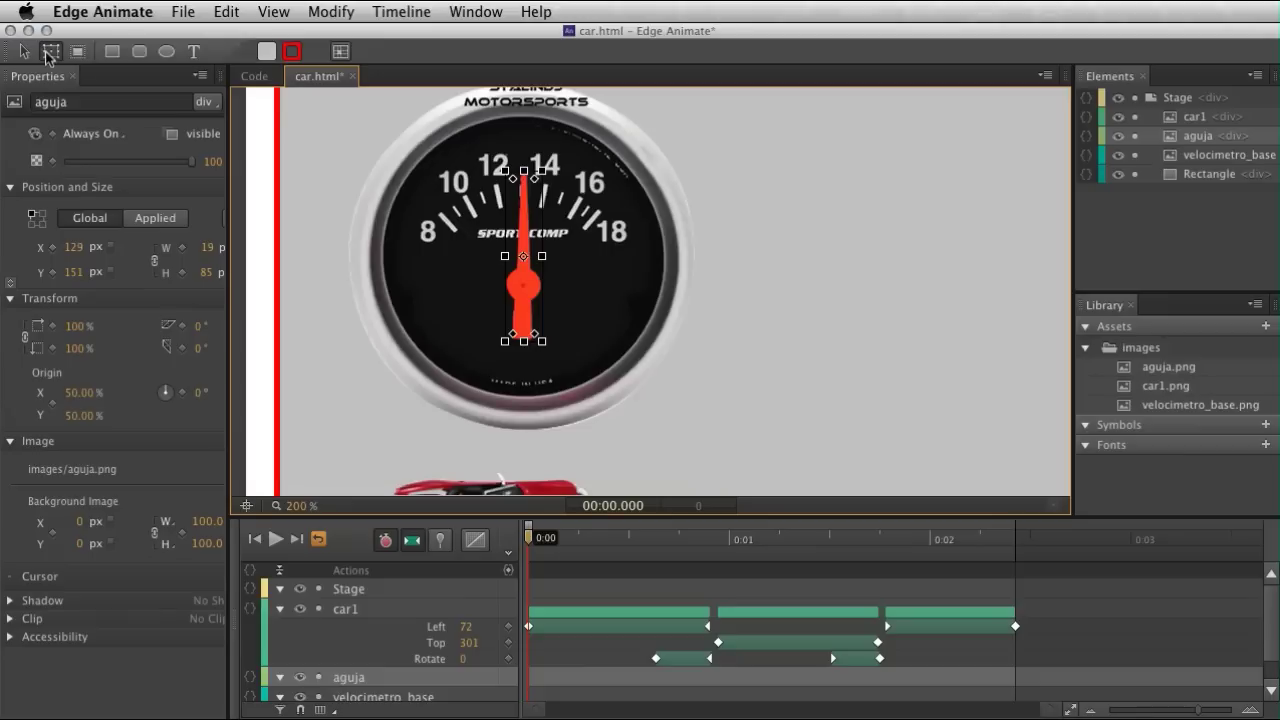
Move aguja's pivot to the hub (47.91%/65.88%) and add a 0° Rotate keyframe at 0:00.
left_click(49, 52)
left_click_drag(524, 258, 524, 290)
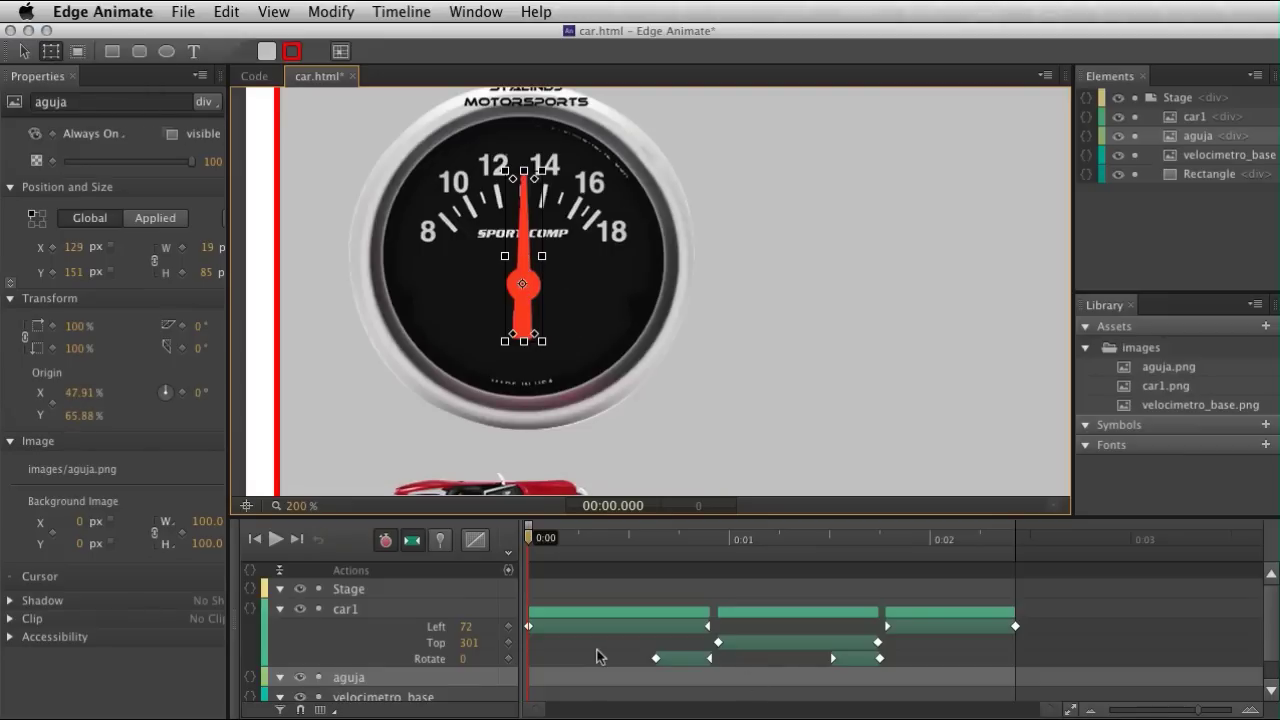
scroll(597, 656, "down", 2)
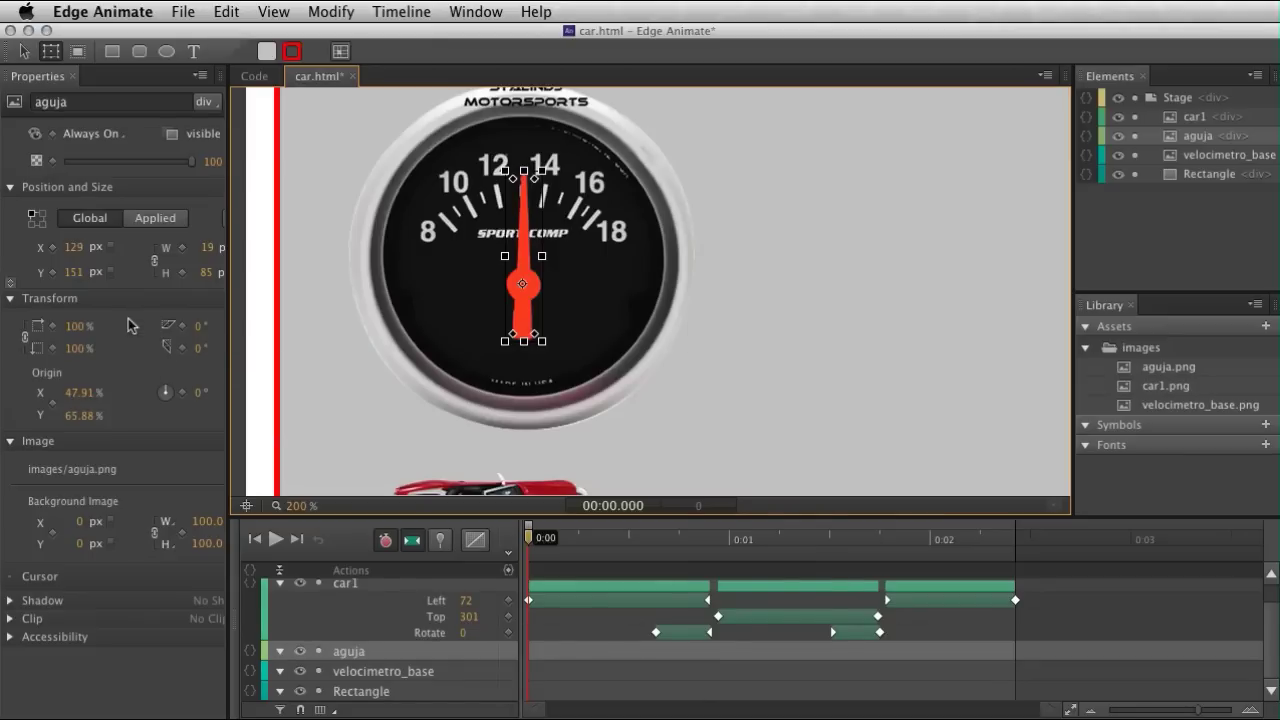
left_click(182, 392)
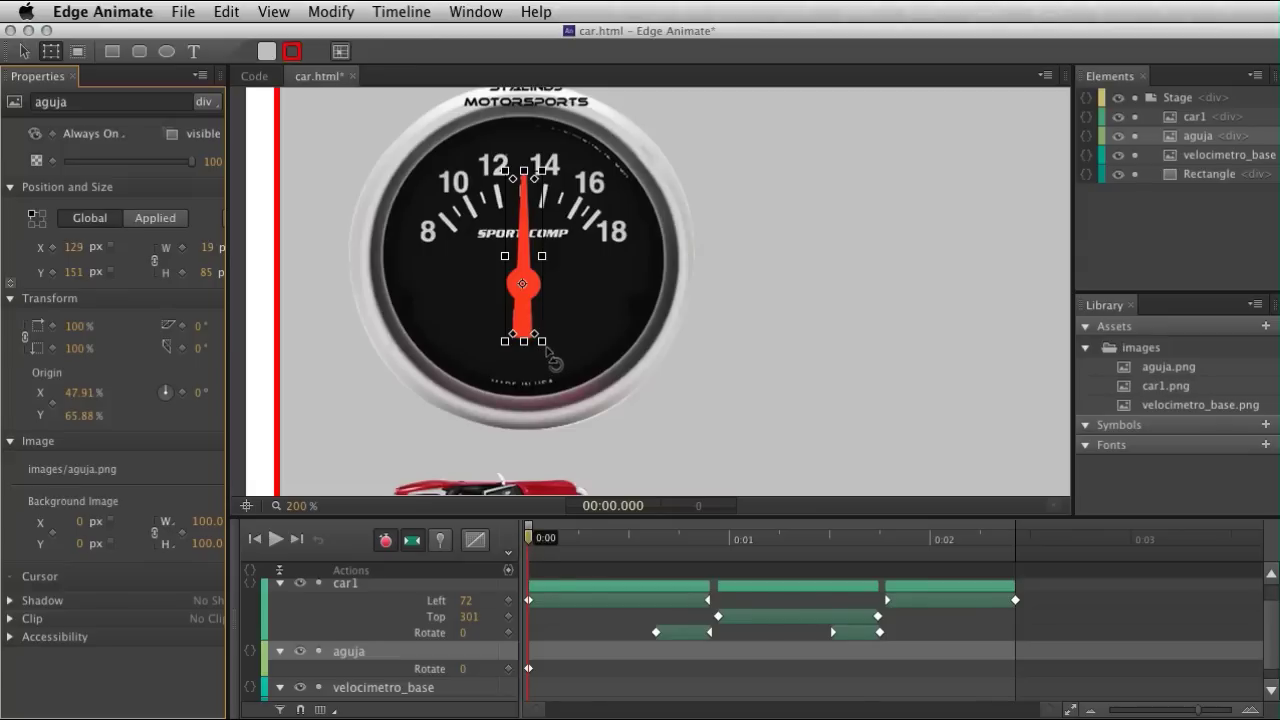
Rotate the needle to -63° at 0:00 and 23° at about 1.26 s.
left_click_drag(546, 350, 622, 300)
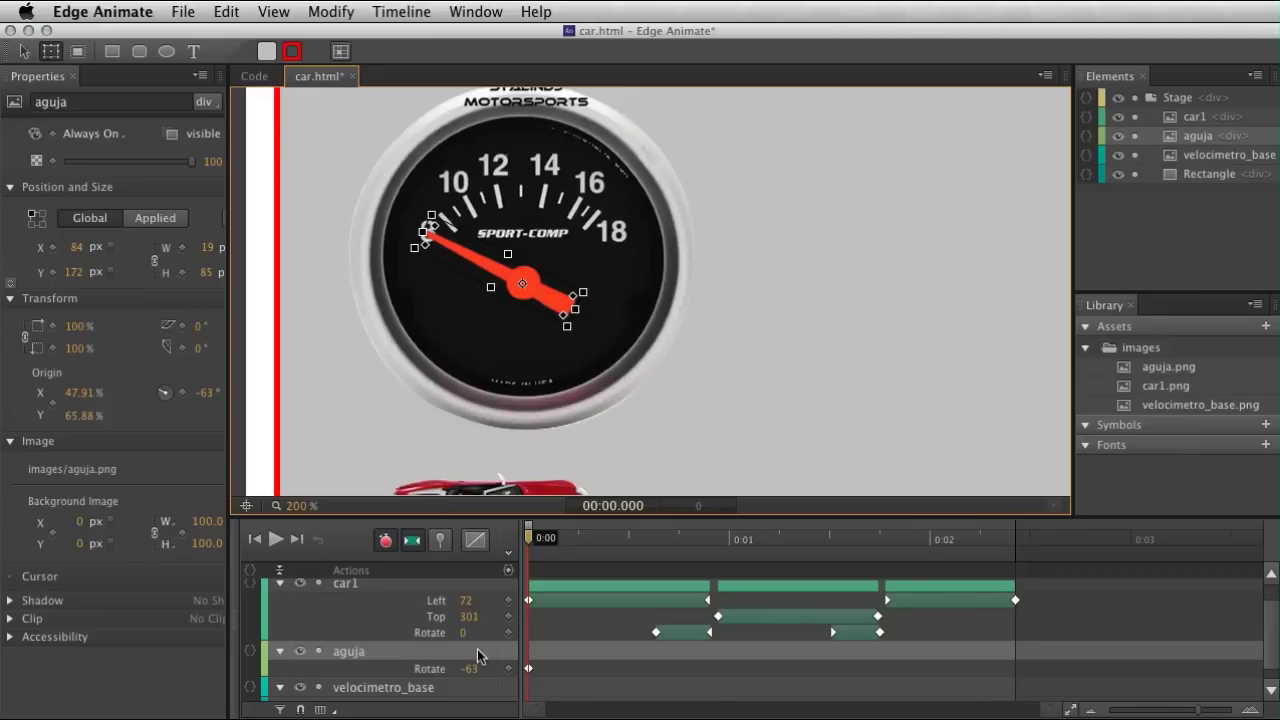
left_click_drag(544, 543, 782, 582)
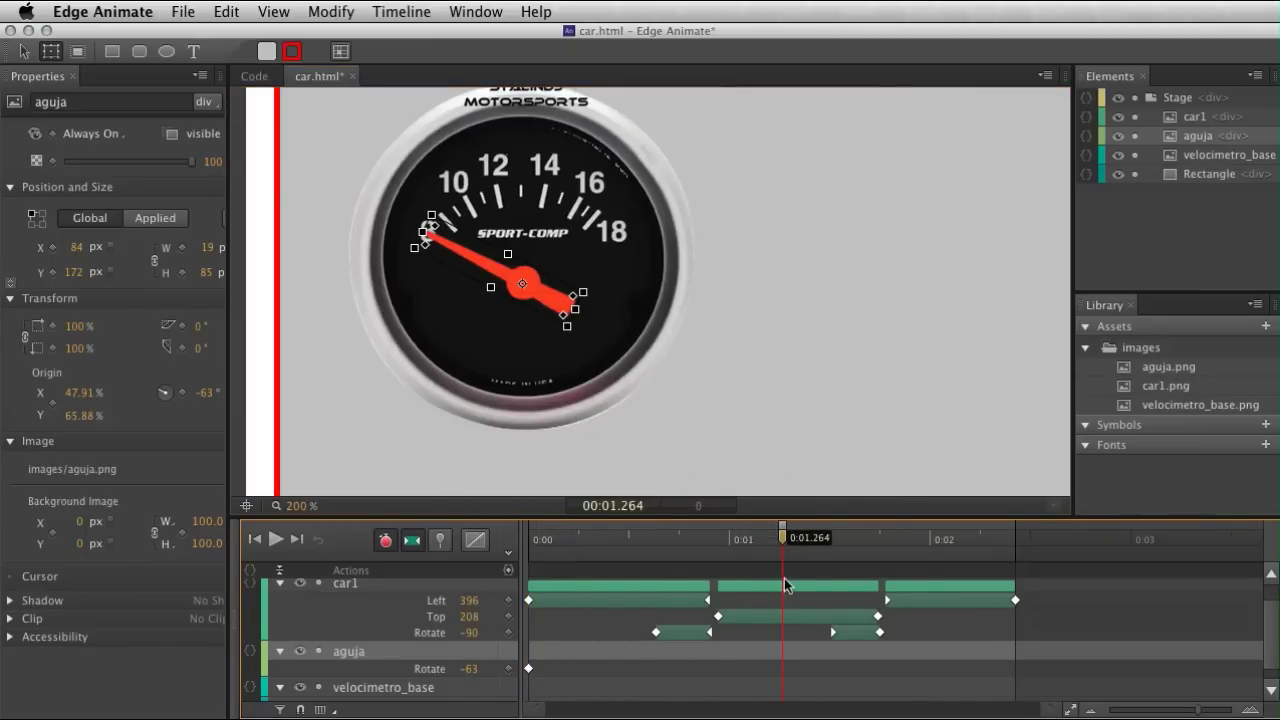
left_click(507, 669)
mouse_move(598, 310)
left_mouse_down()
mouse_move(503, 400)
mouse_move(521, 402)
left_mouse_up()
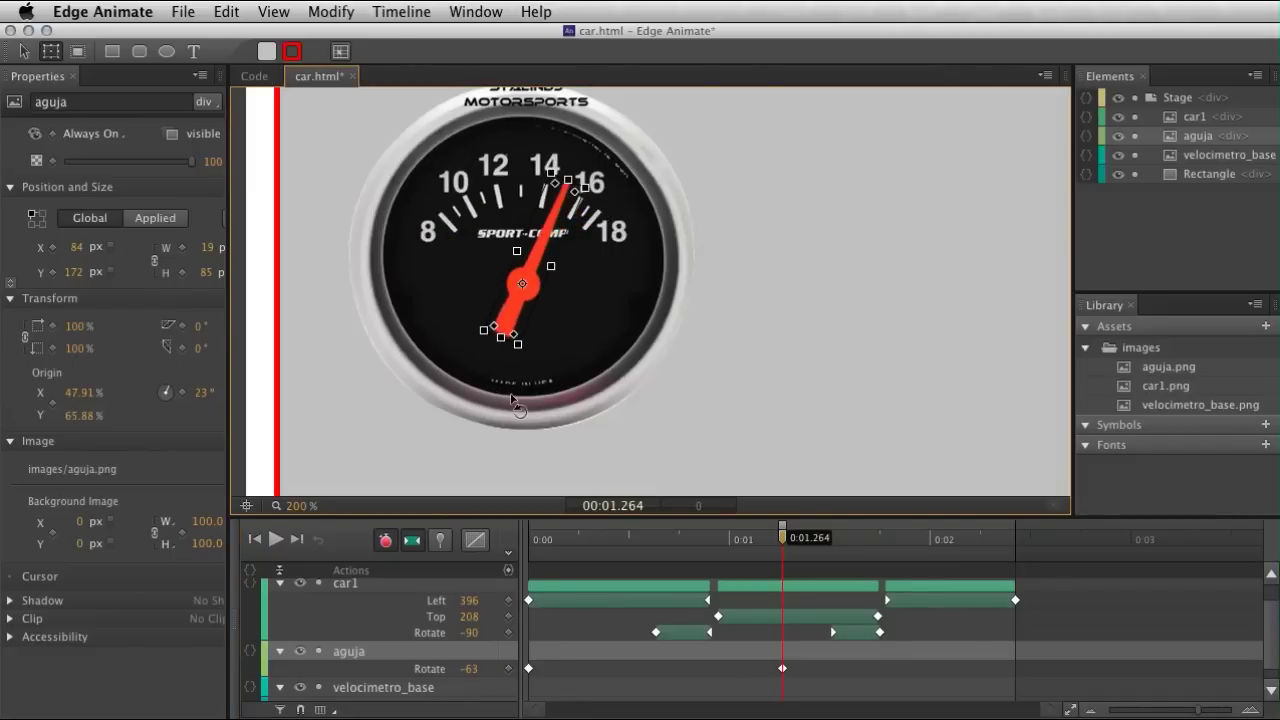
Return the needle to -63° at 2.42 s, then zoom the view out to 100%.
key("space")
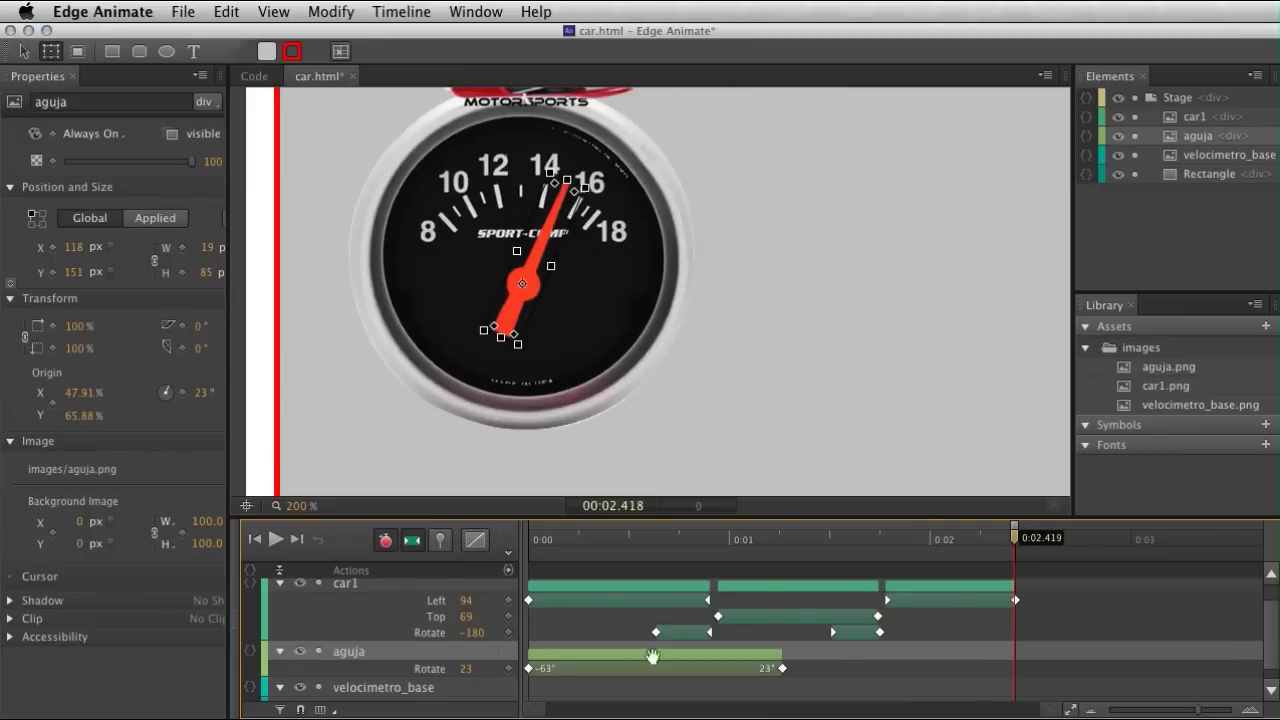
left_click(508, 668)
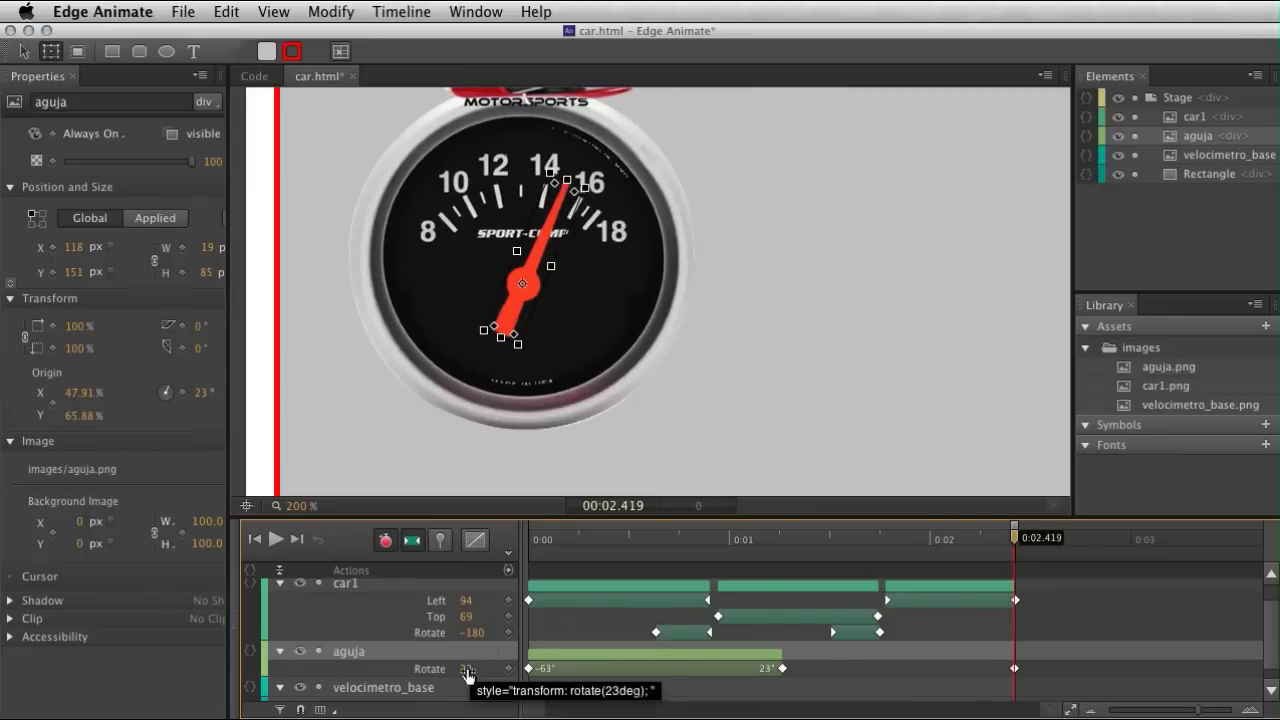
left_click_drag(470, 669, 378, 669)
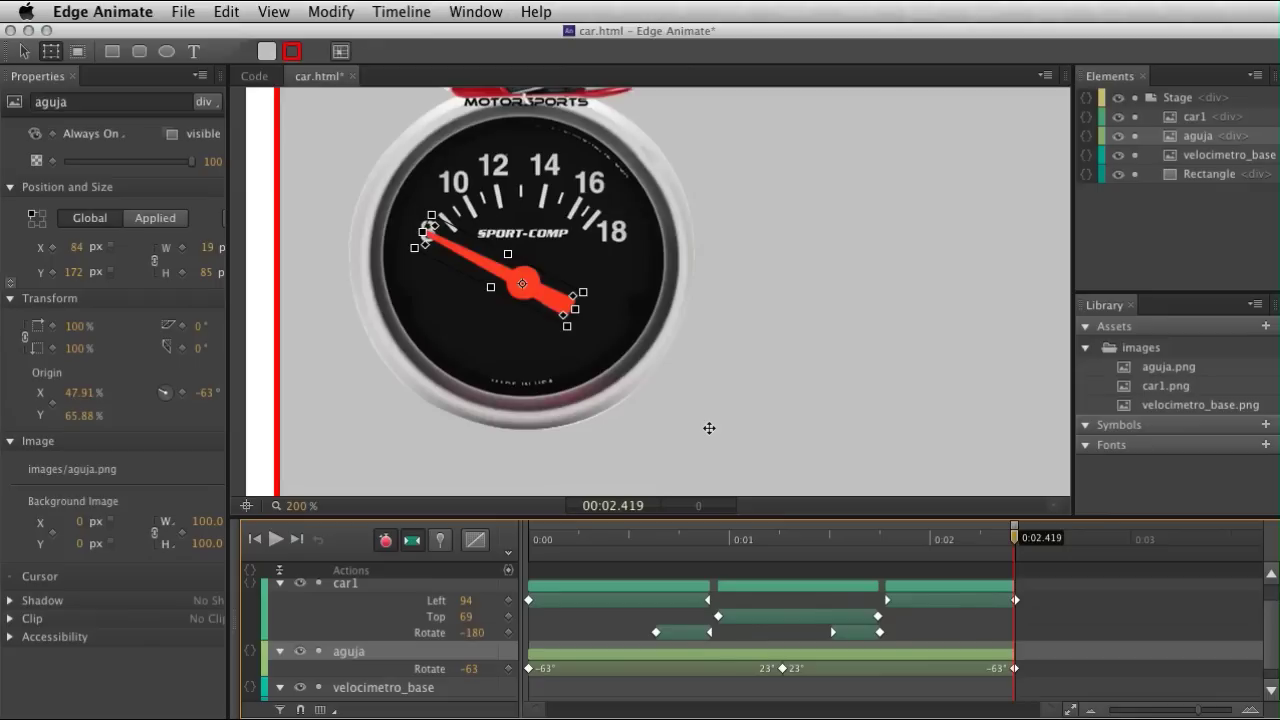
key("ctrl+minus")
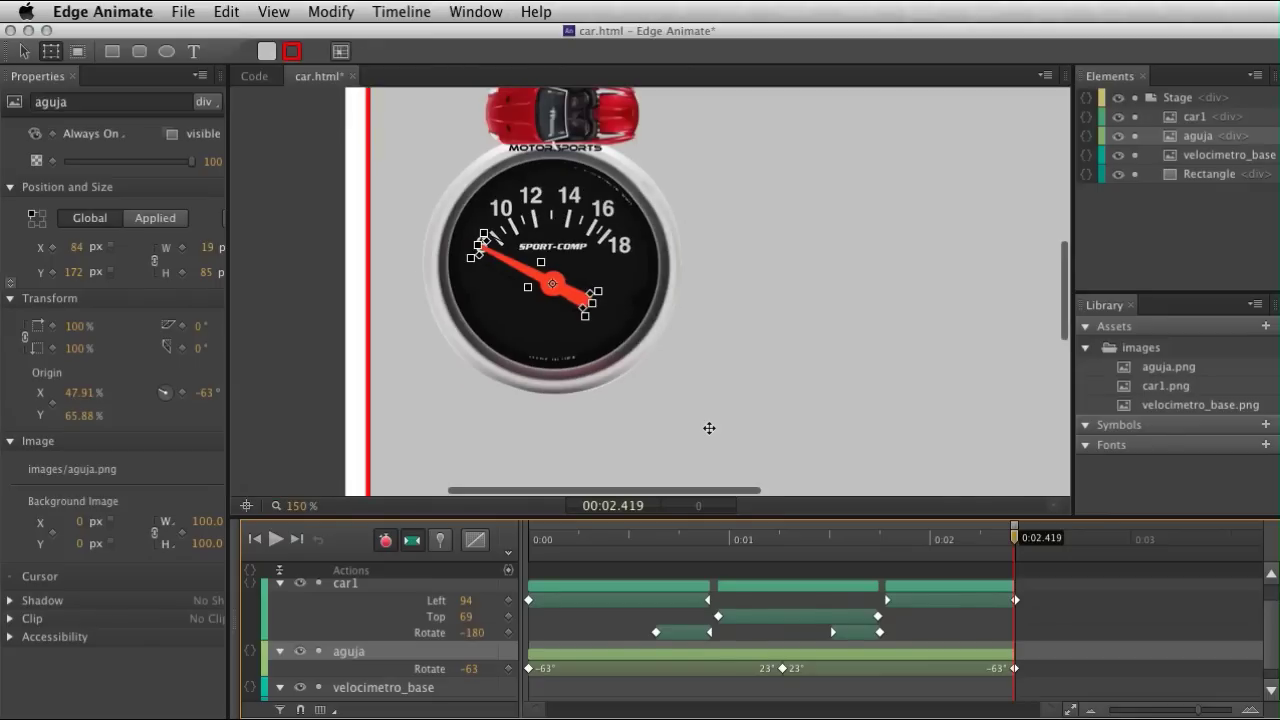
key("ctrl+minus")
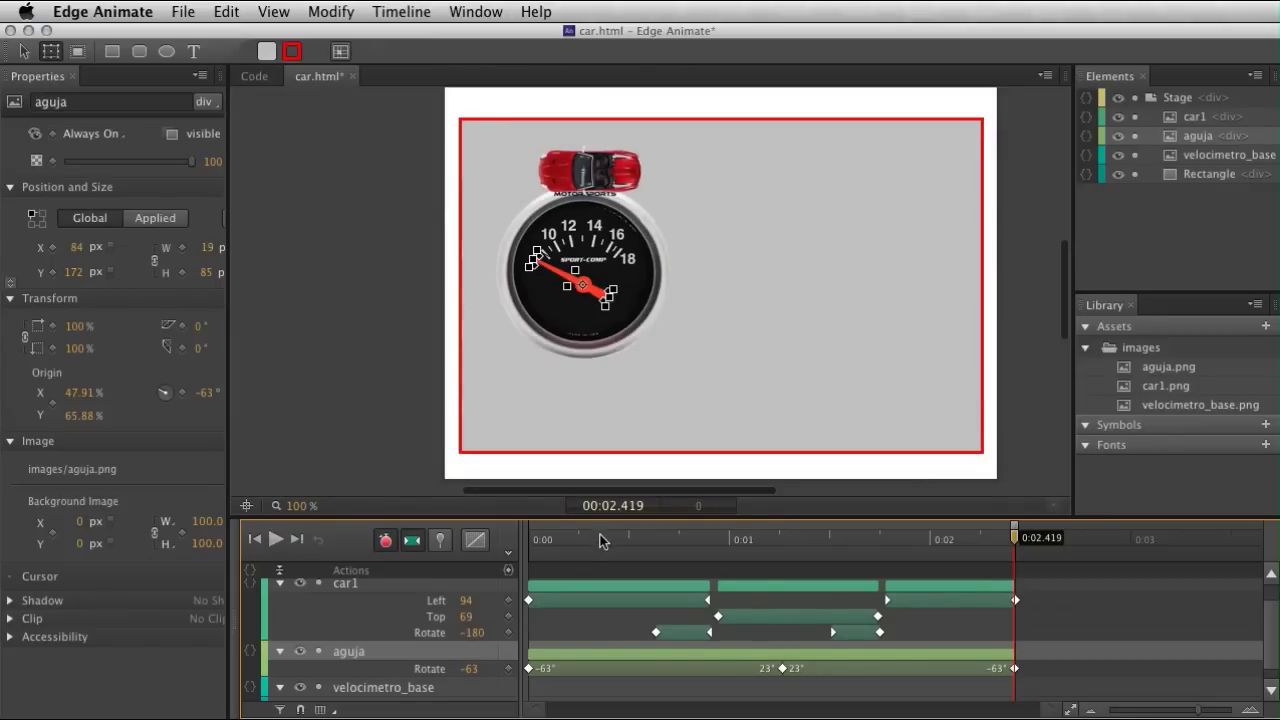
left_click(529, 538)
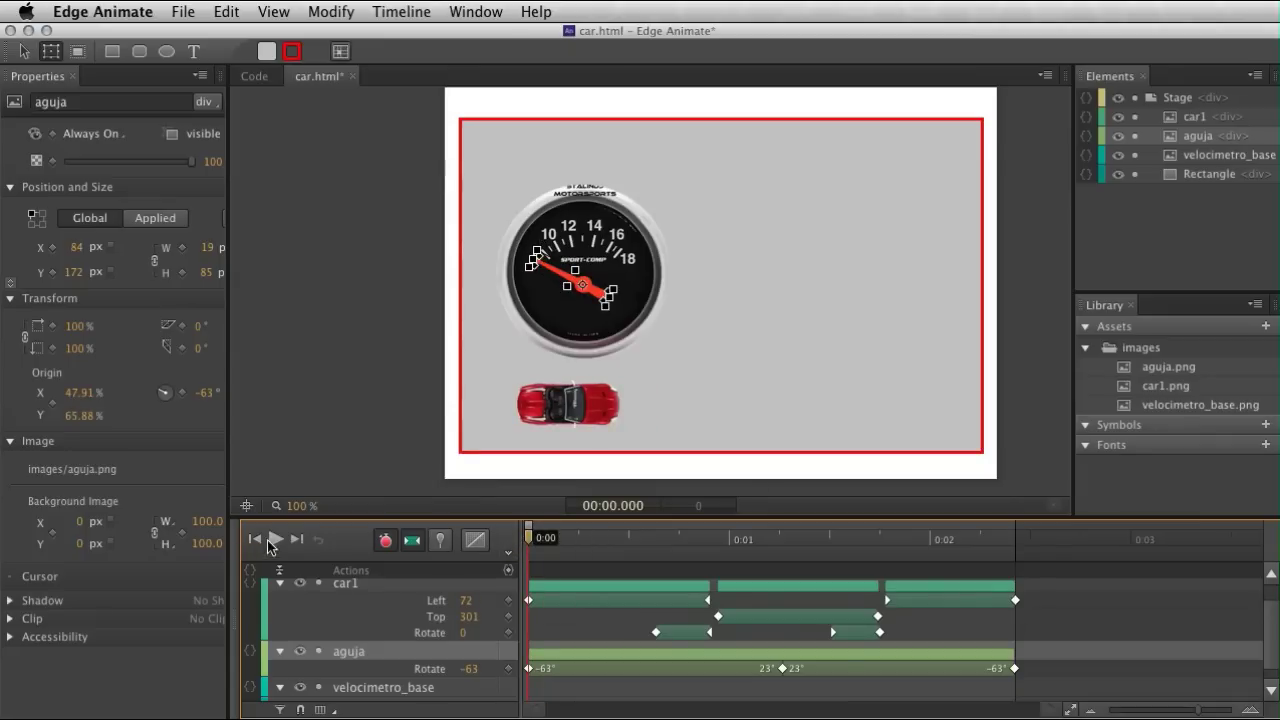
left_click(273, 539)
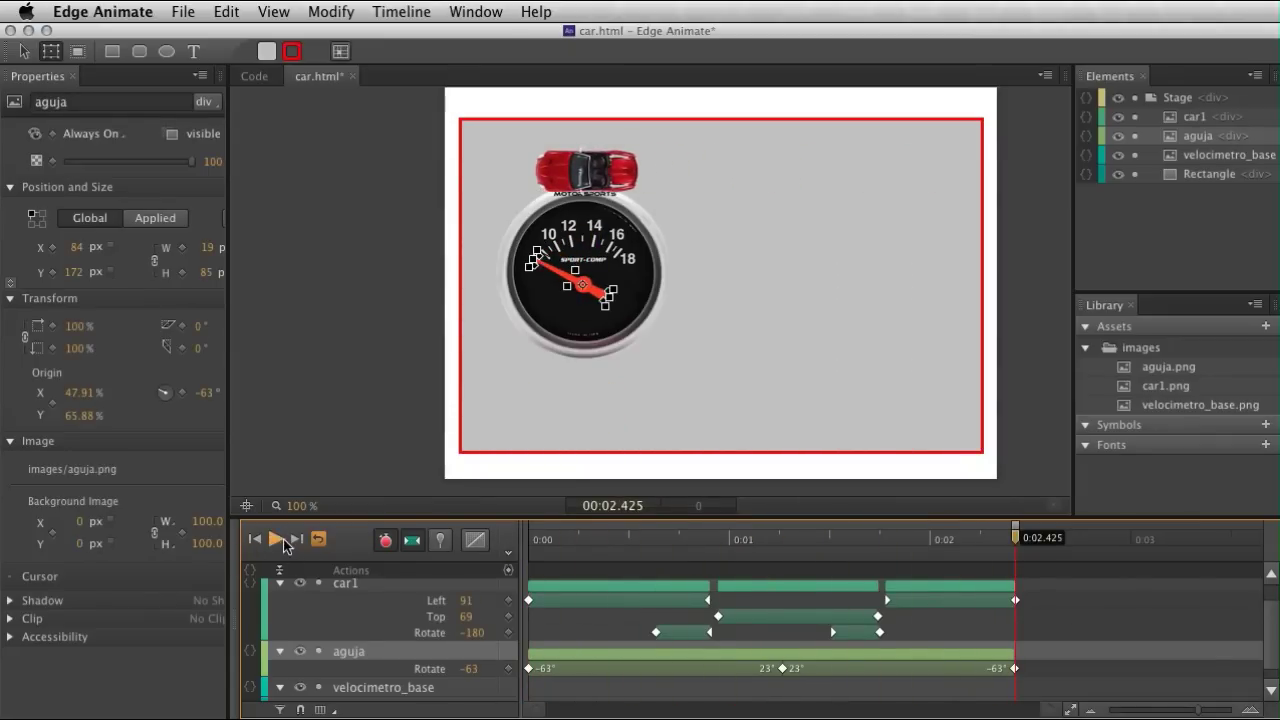
left_click(280, 540)
left_click(305, 210)
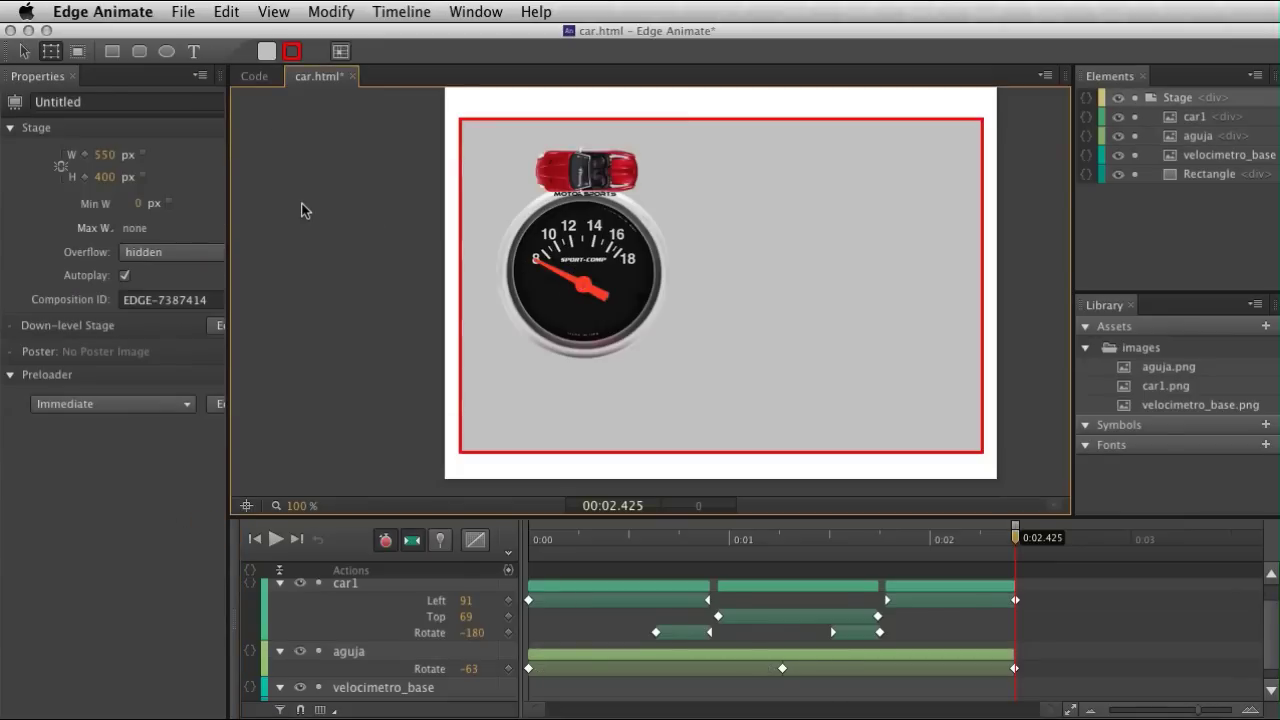
Close car.html without saving, reopen it, zoom to 150% and select the red car.
key("super+q")
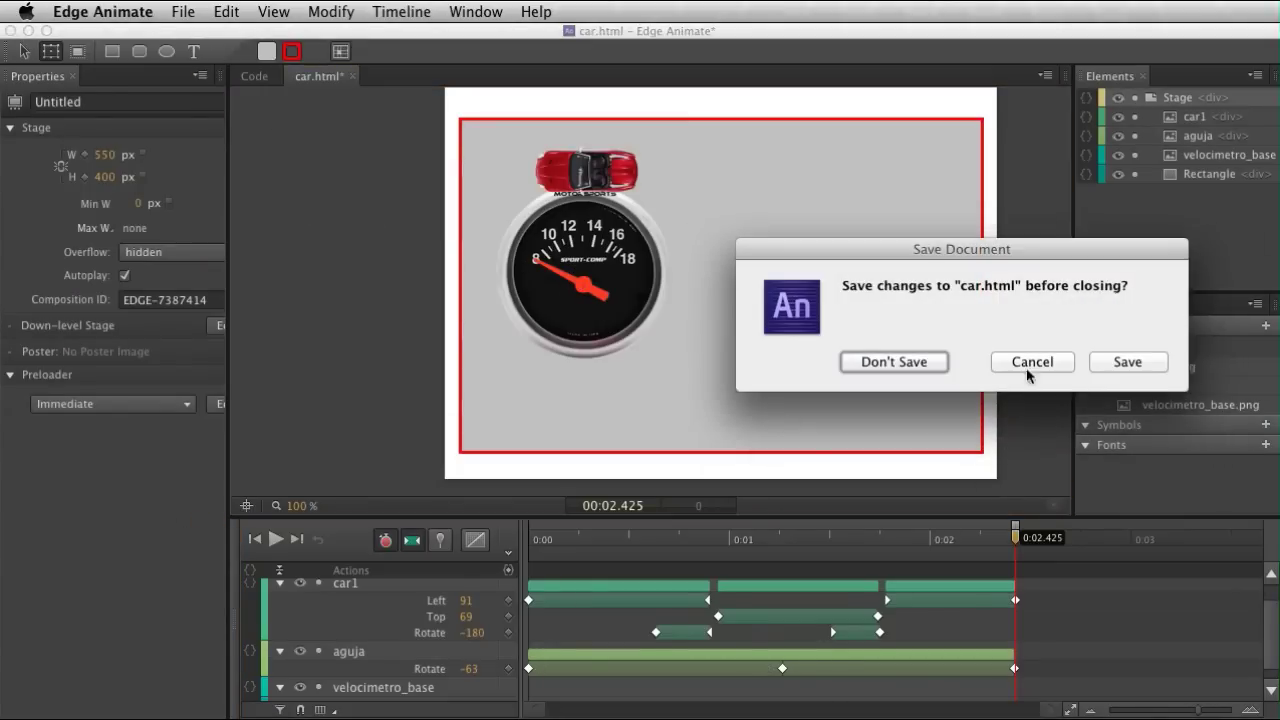
left_click(909, 364)
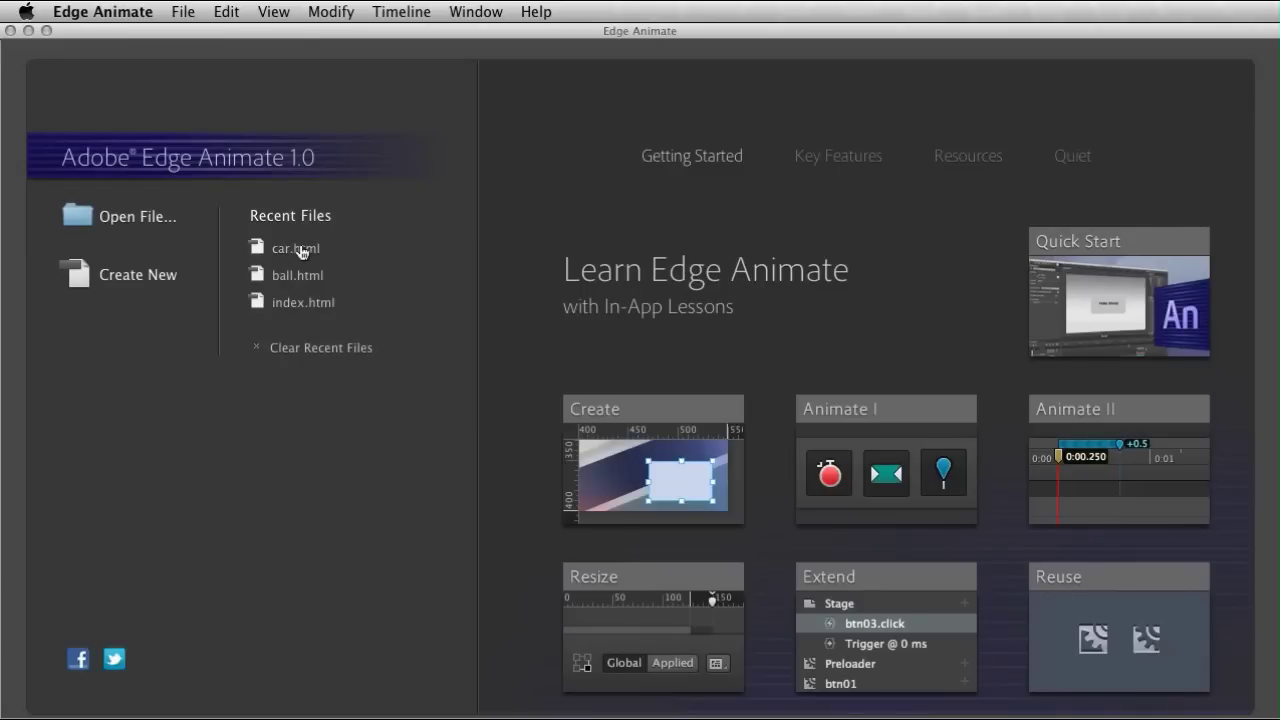
left_click(300, 252)
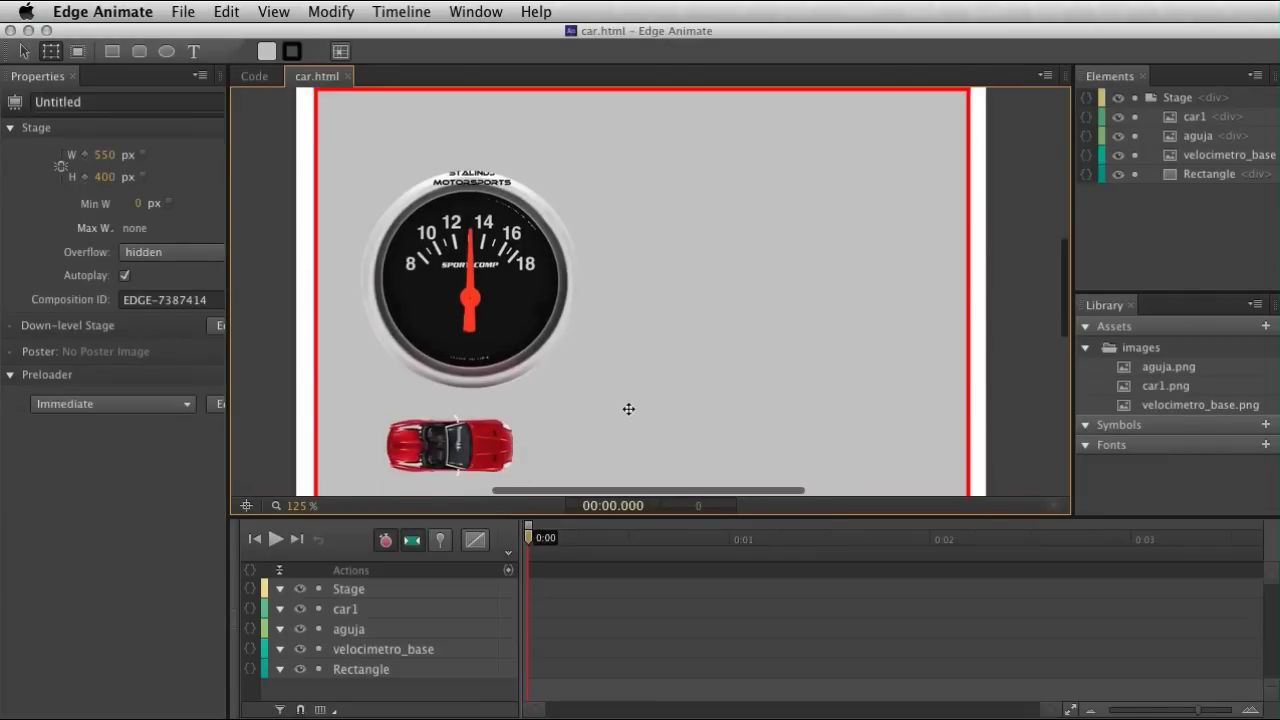
scroll(584, 431, "down", 3)
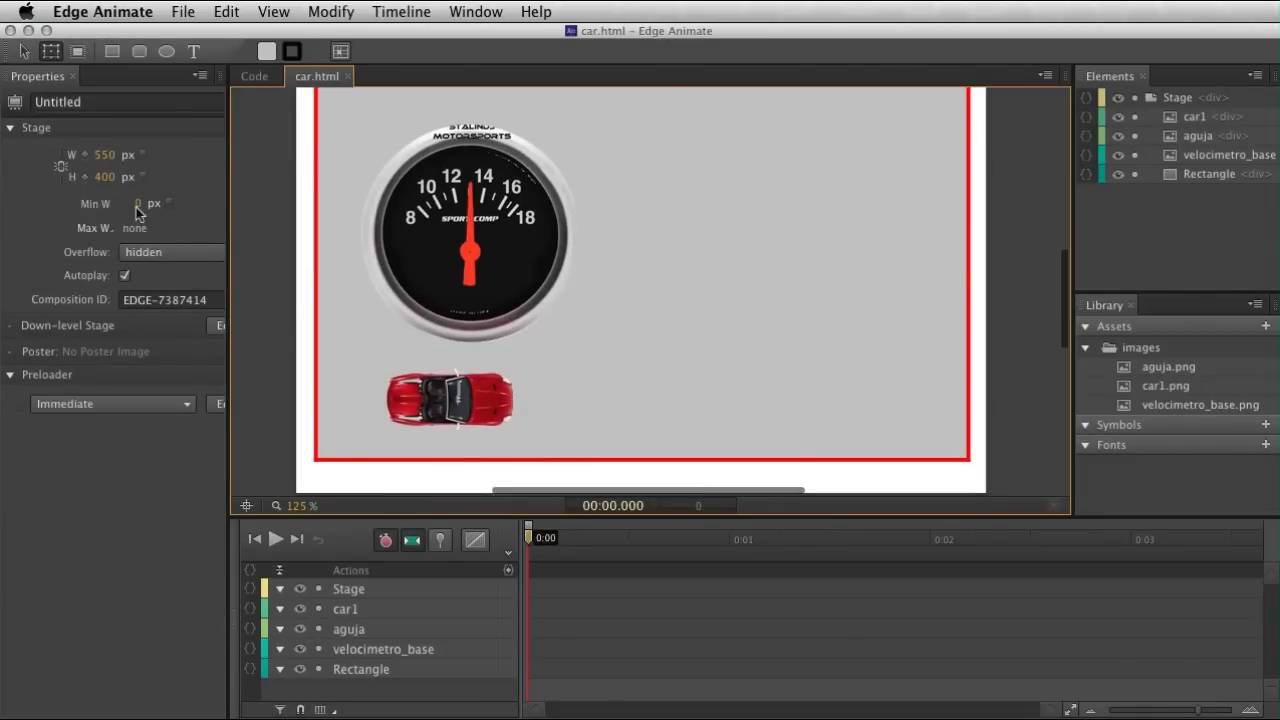
key("ctrl+equal")
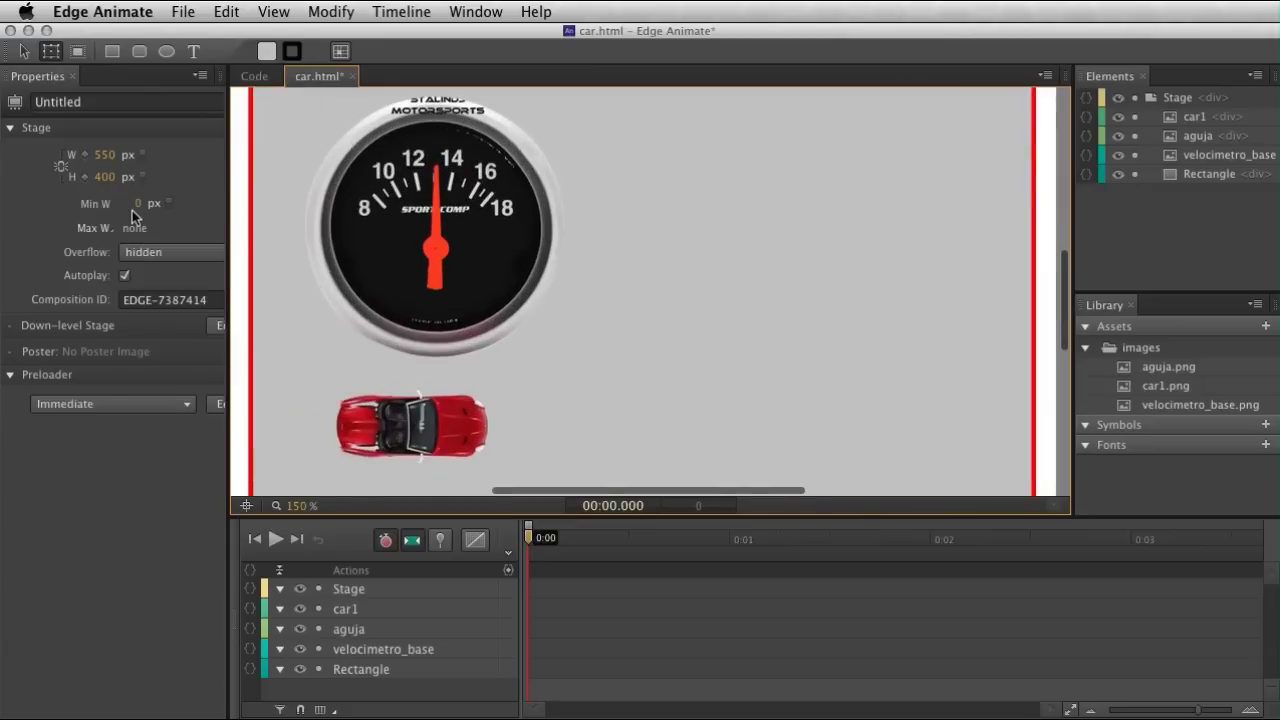
scroll(281, 335, "down", 2)
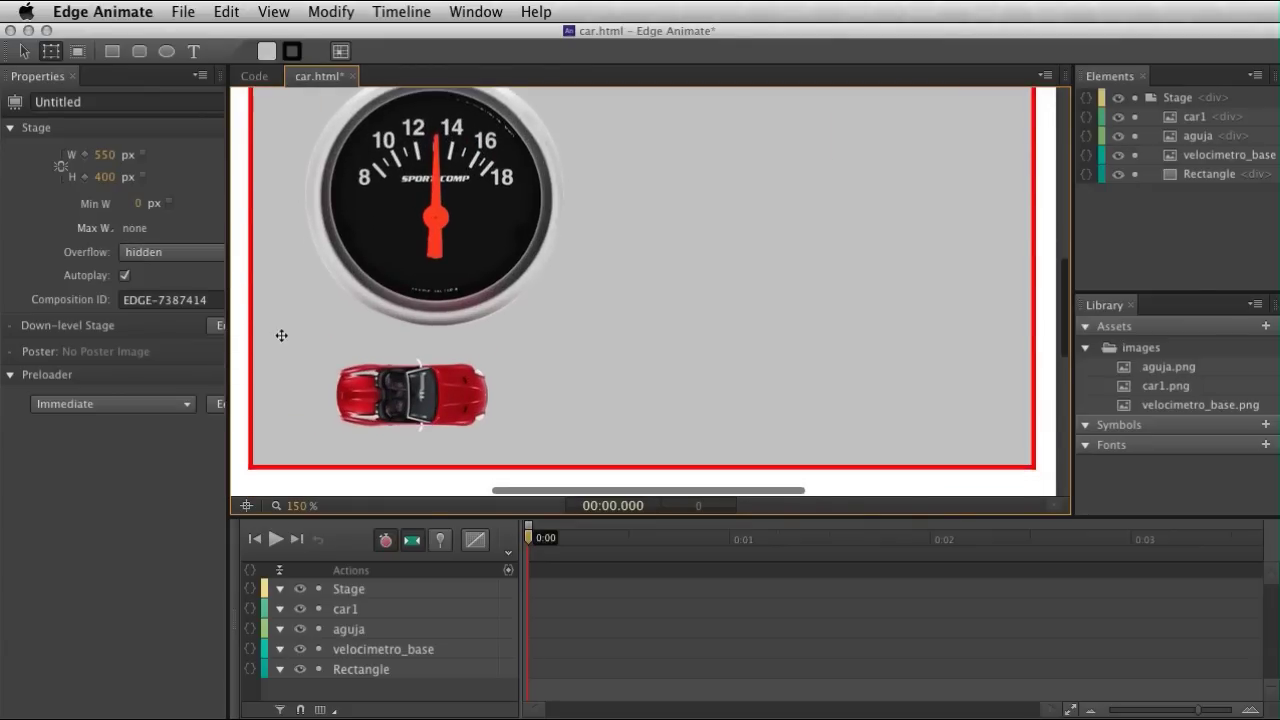
left_click(402, 407)
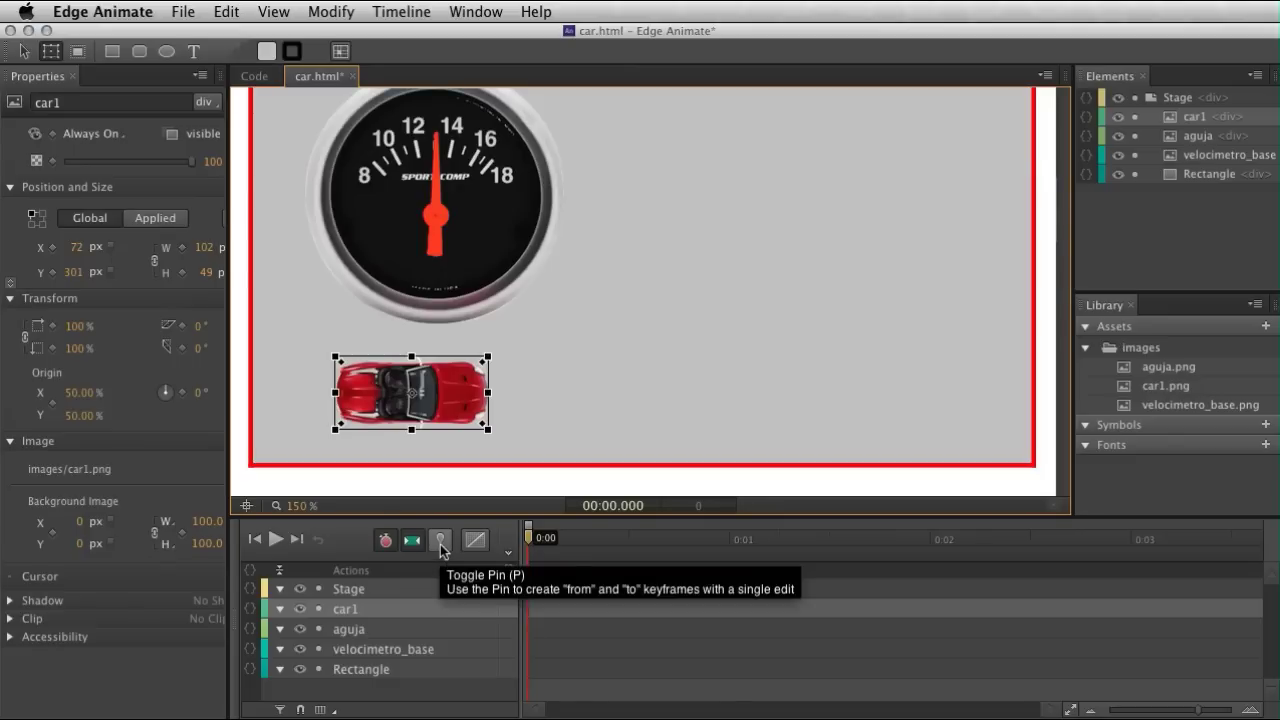
With Pin on, animate car1's Left from 72 px to 411 px by about 1.06 s.
left_click(441, 546)
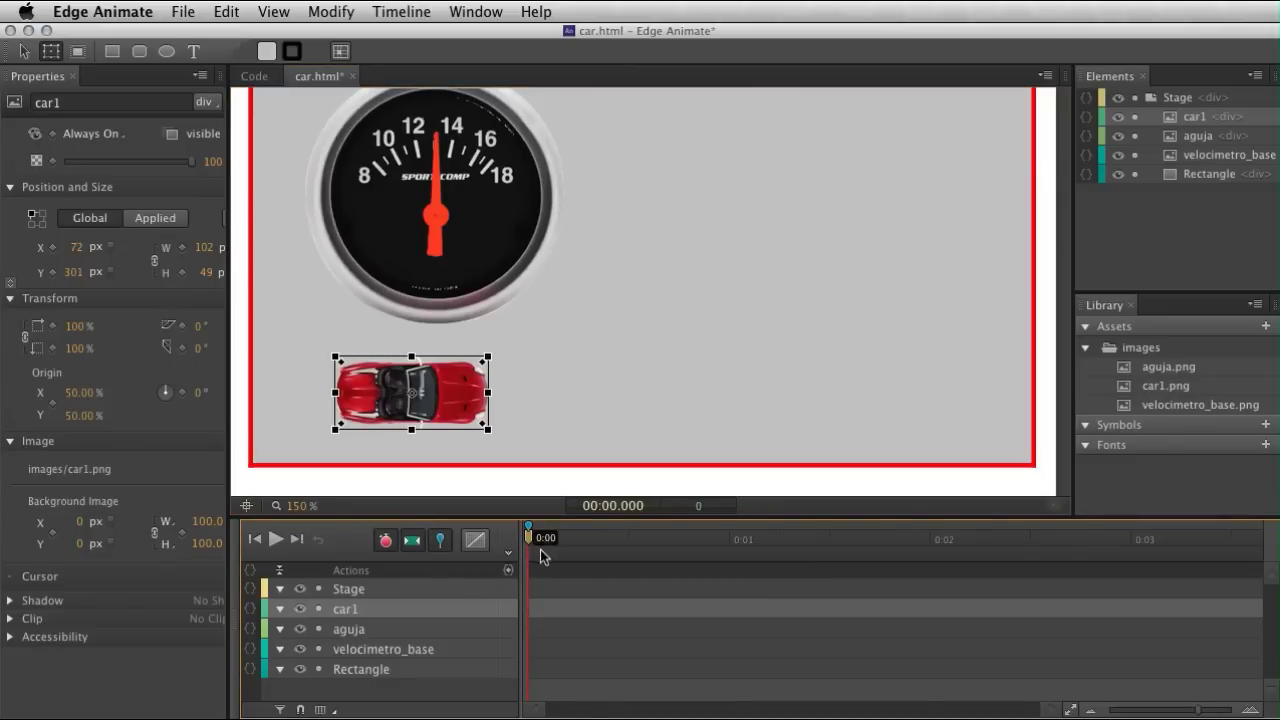
mouse_move(530, 548)
left_mouse_down()
mouse_move(754, 563)
mouse_move(742, 568)
left_mouse_up()
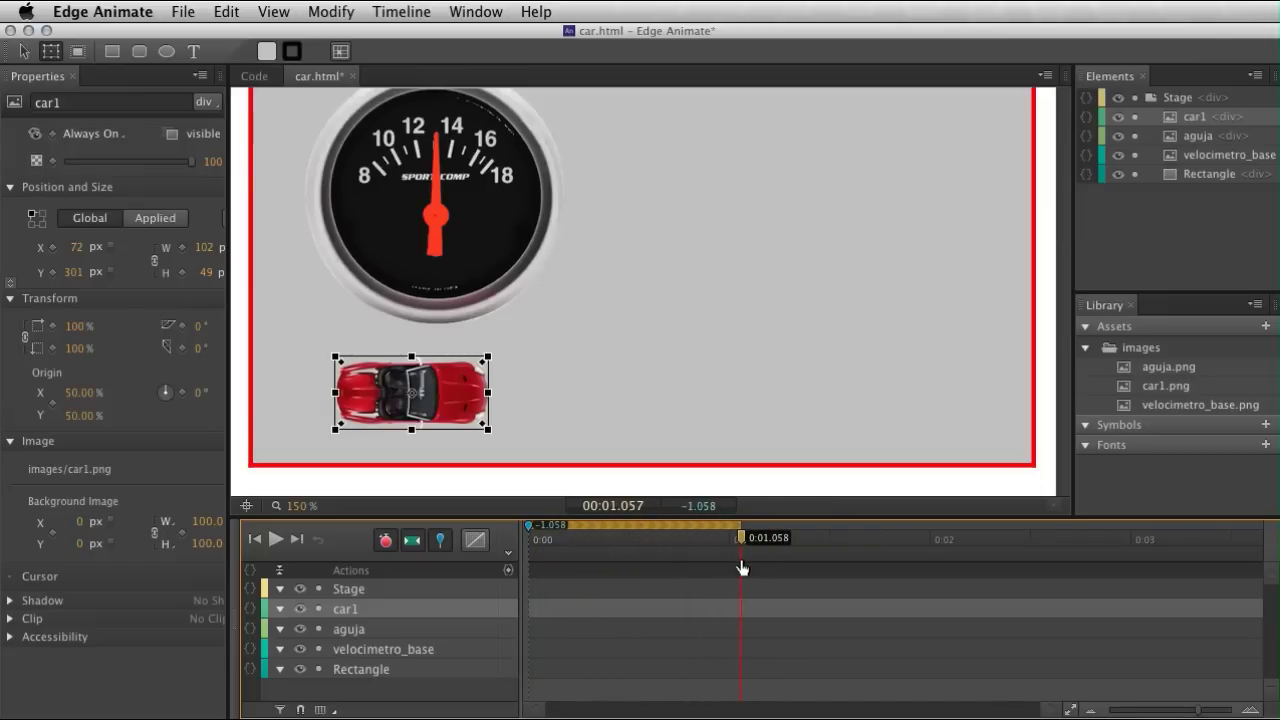
left_click_drag(433, 403, 945, 416)
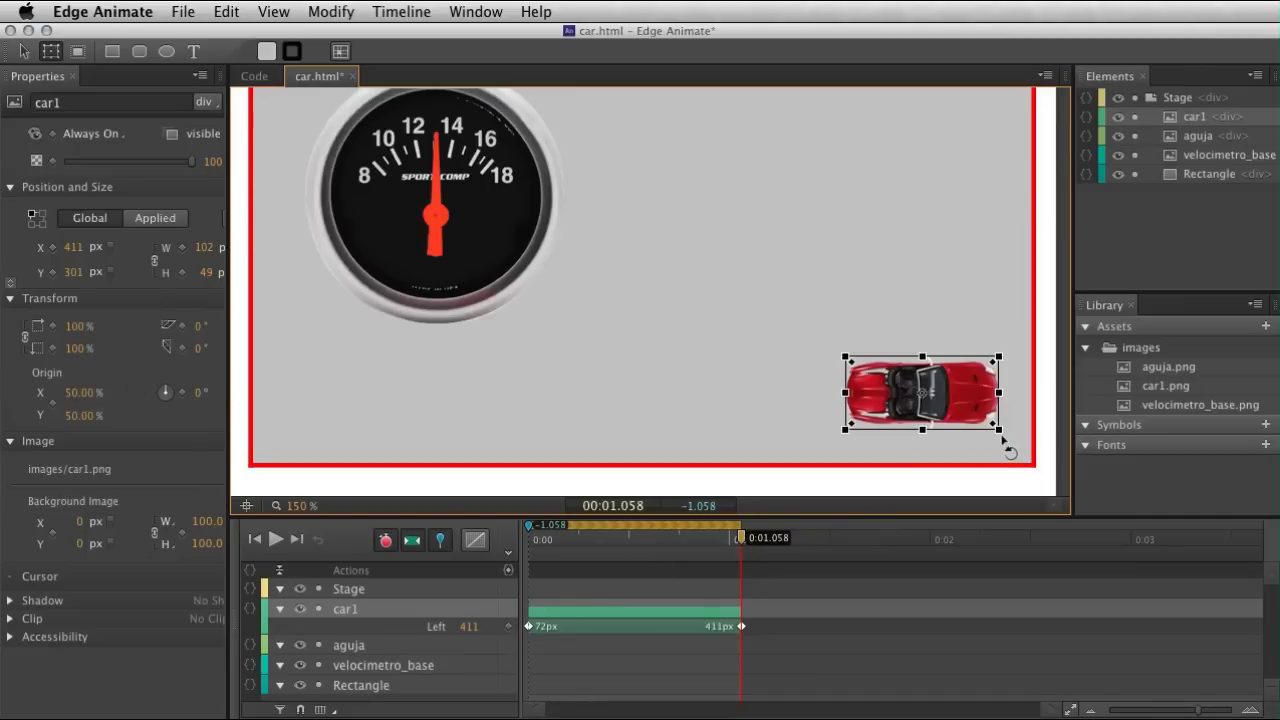
Rotate car1 from 0° to -90°, start the turn near 0.7 s, and play it back.
left_click_drag(1004, 440, 979, 296)
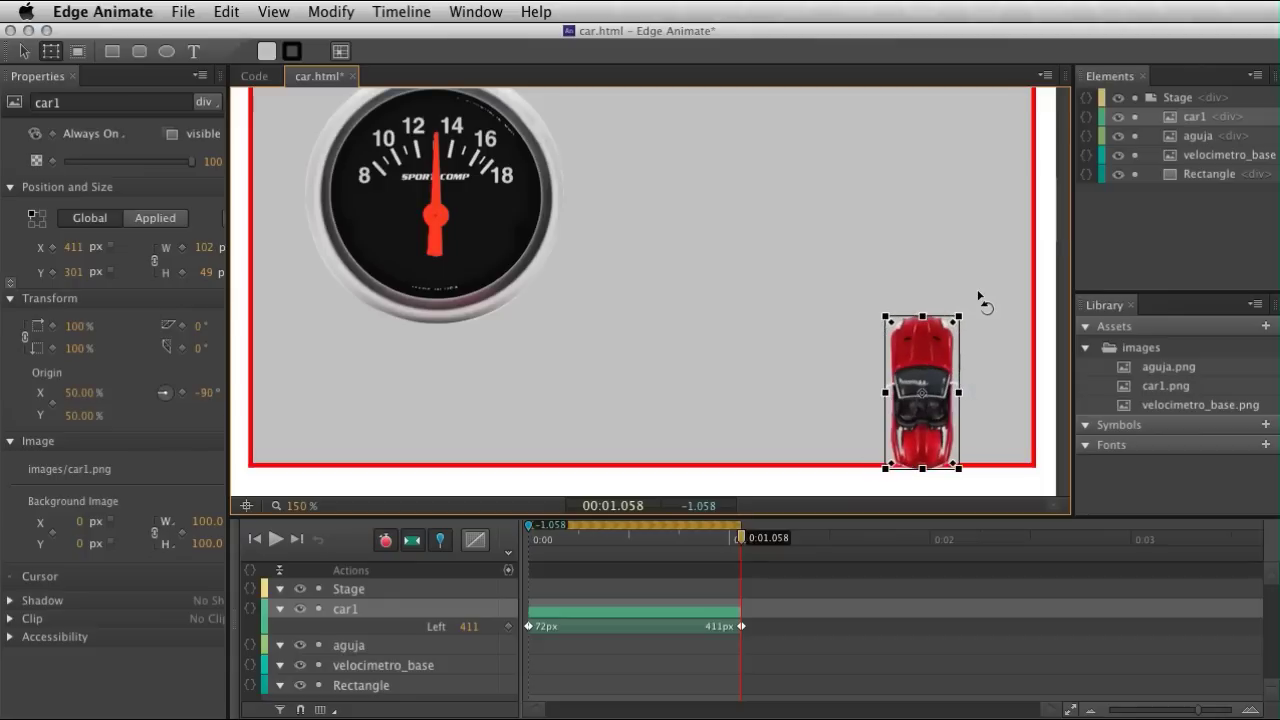
mouse_move(750, 540)
left_mouse_down()
mouse_move(493, 550)
mouse_move(743, 578)
left_mouse_up()
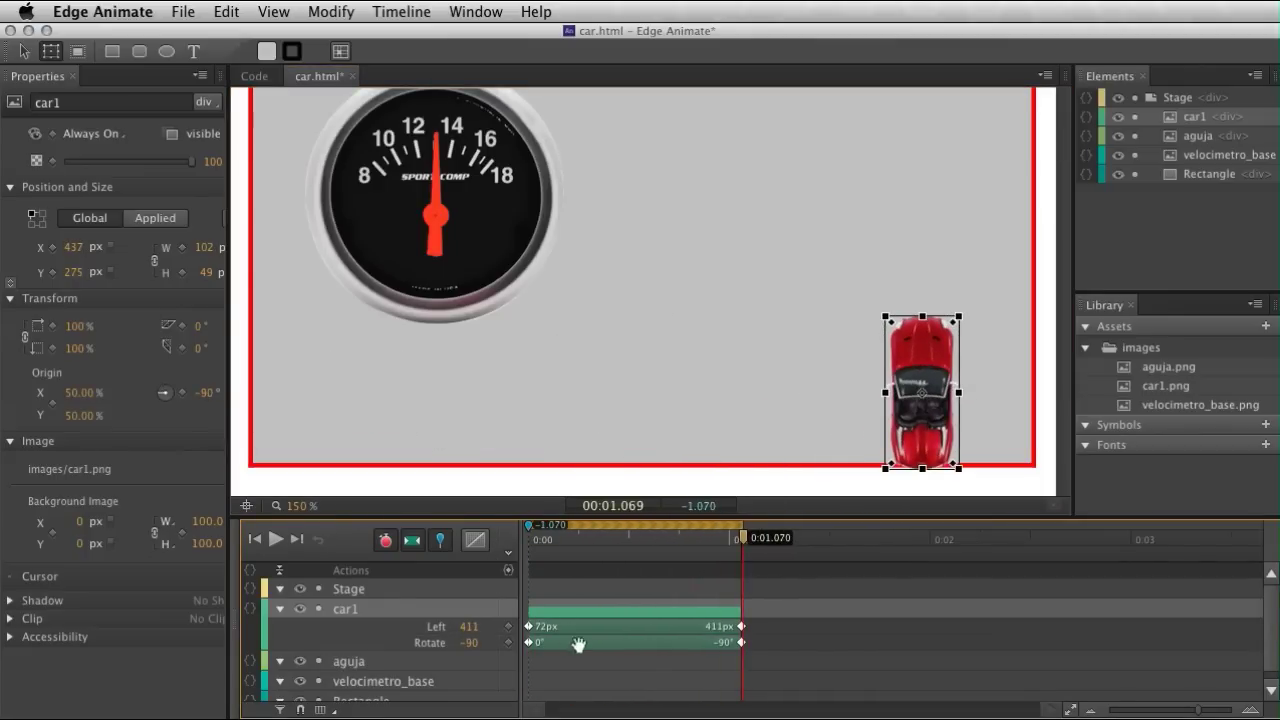
left_click_drag(529, 645, 673, 645)
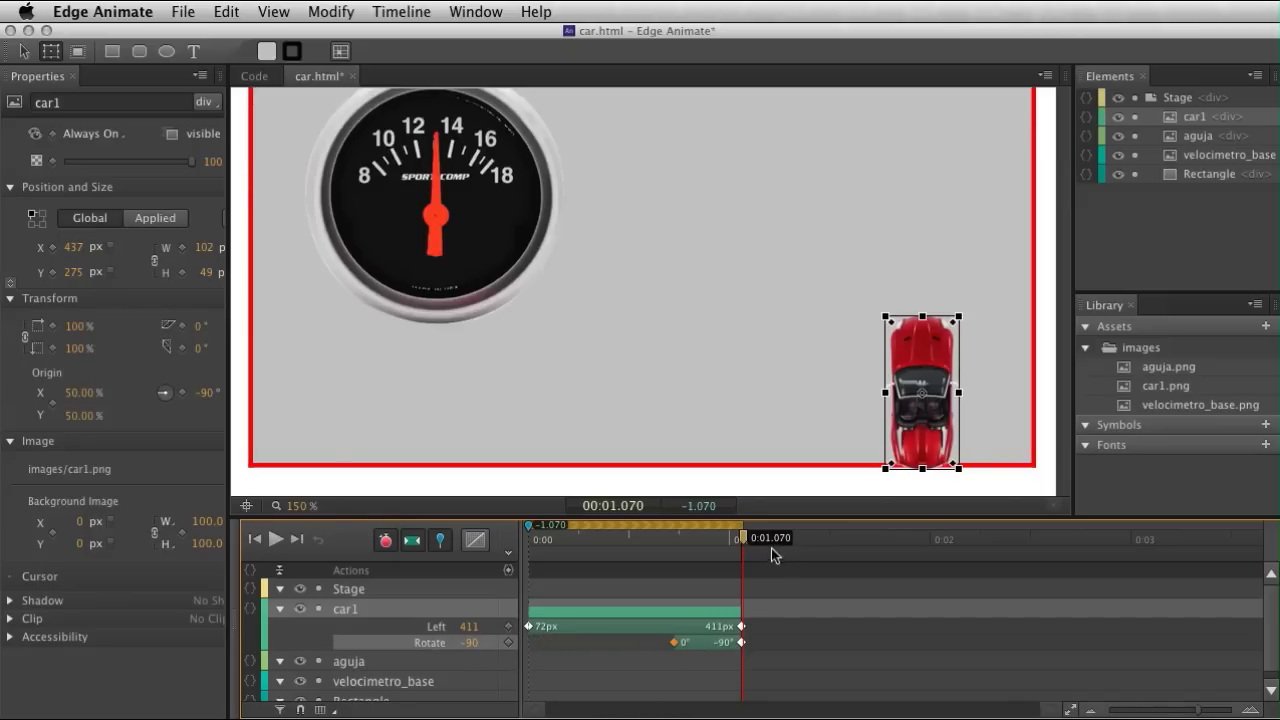
left_click_drag(744, 552, 503, 551)
key("space")
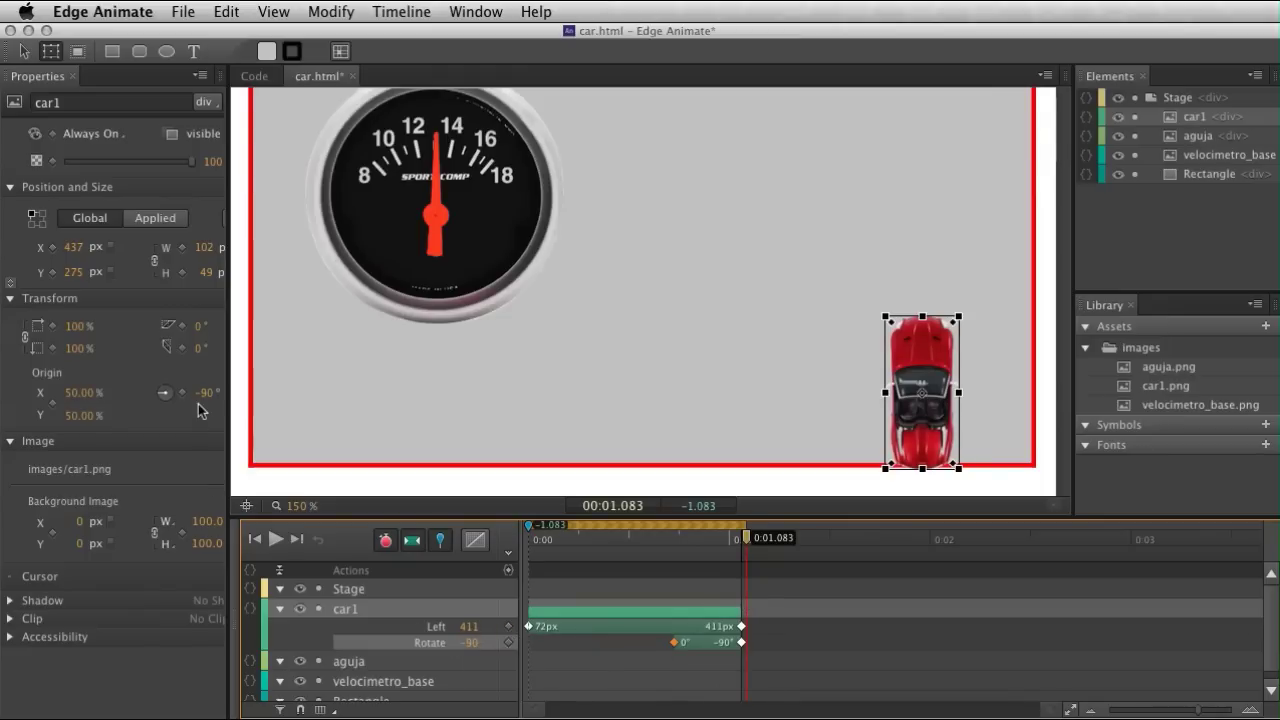
Keyframe car1's Top and move it up the right side to Top 66 px by about 1.79 s.
left_click(53, 273)
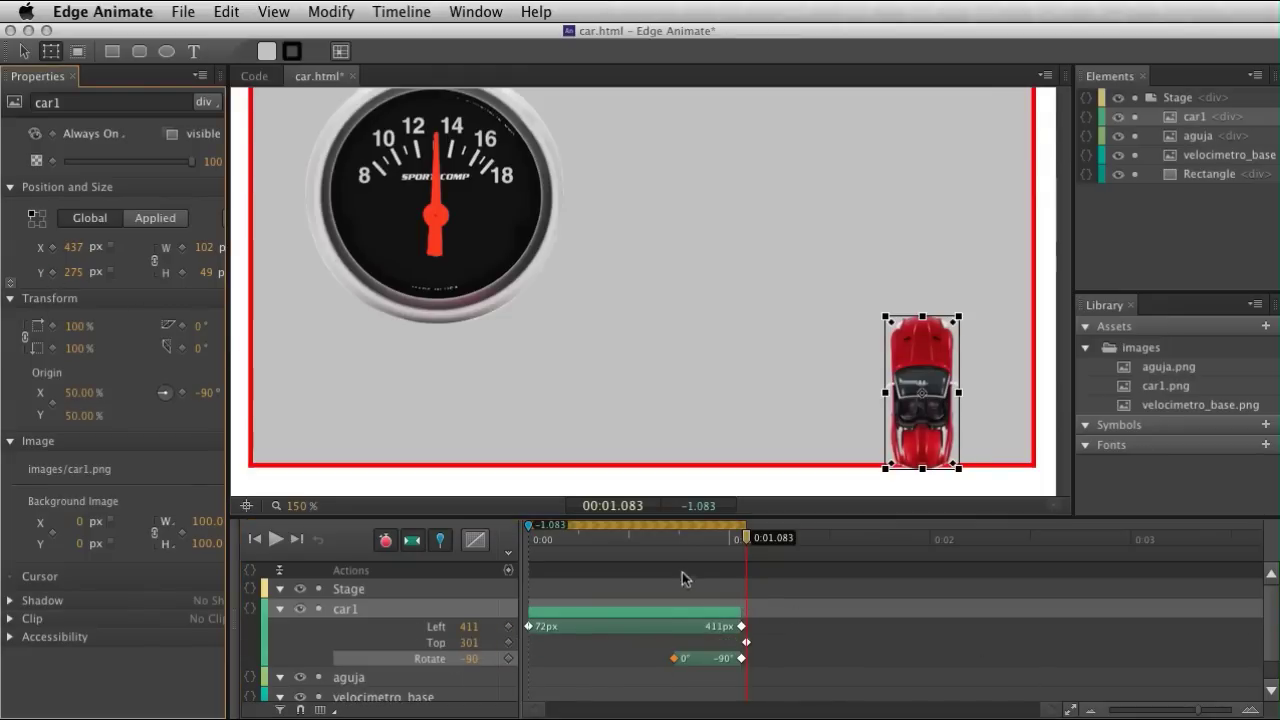
left_click_drag(756, 548, 891, 555)
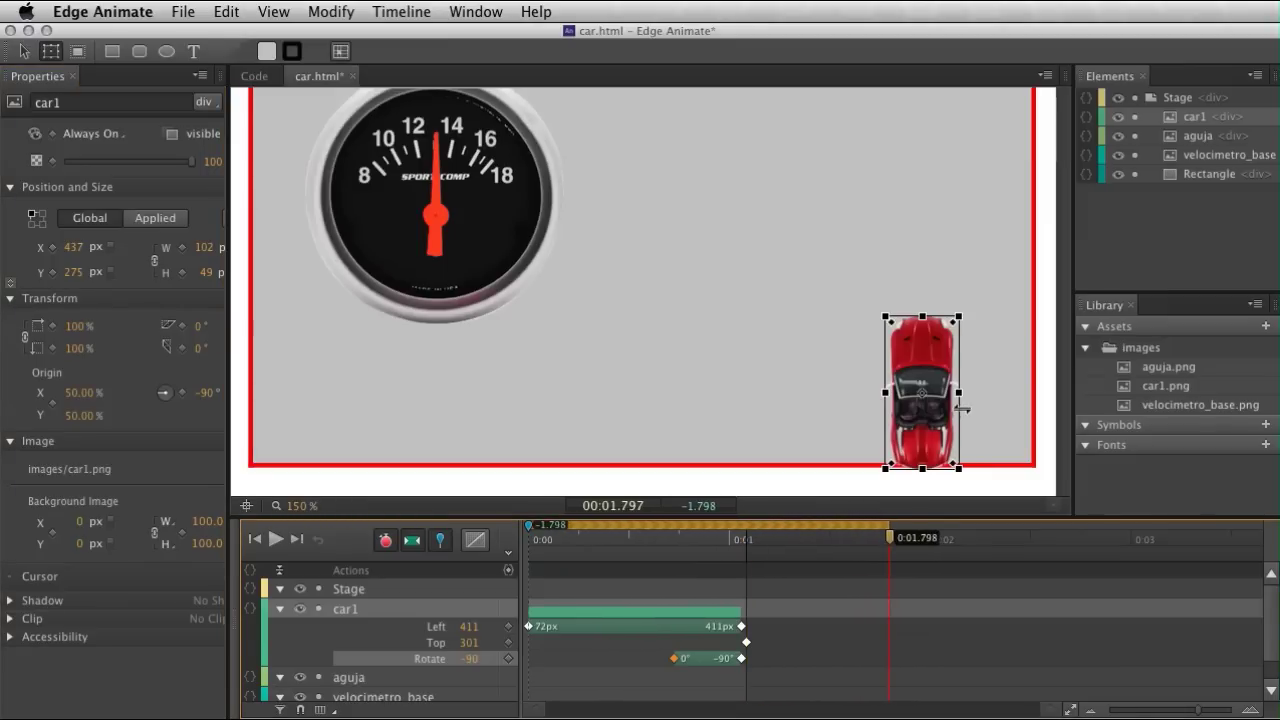
scroll(962, 408, "up", 2)
scroll(962, 408, "up", 3)
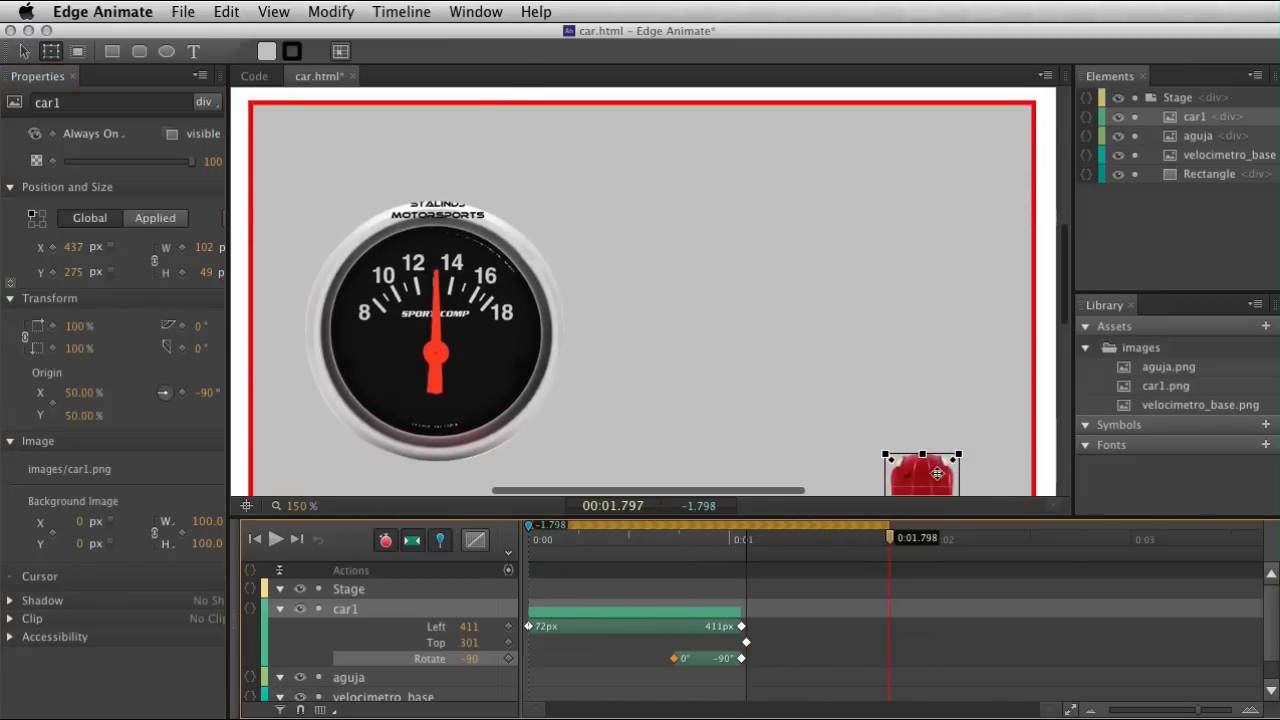
left_click_drag(937, 474, 912, 119)
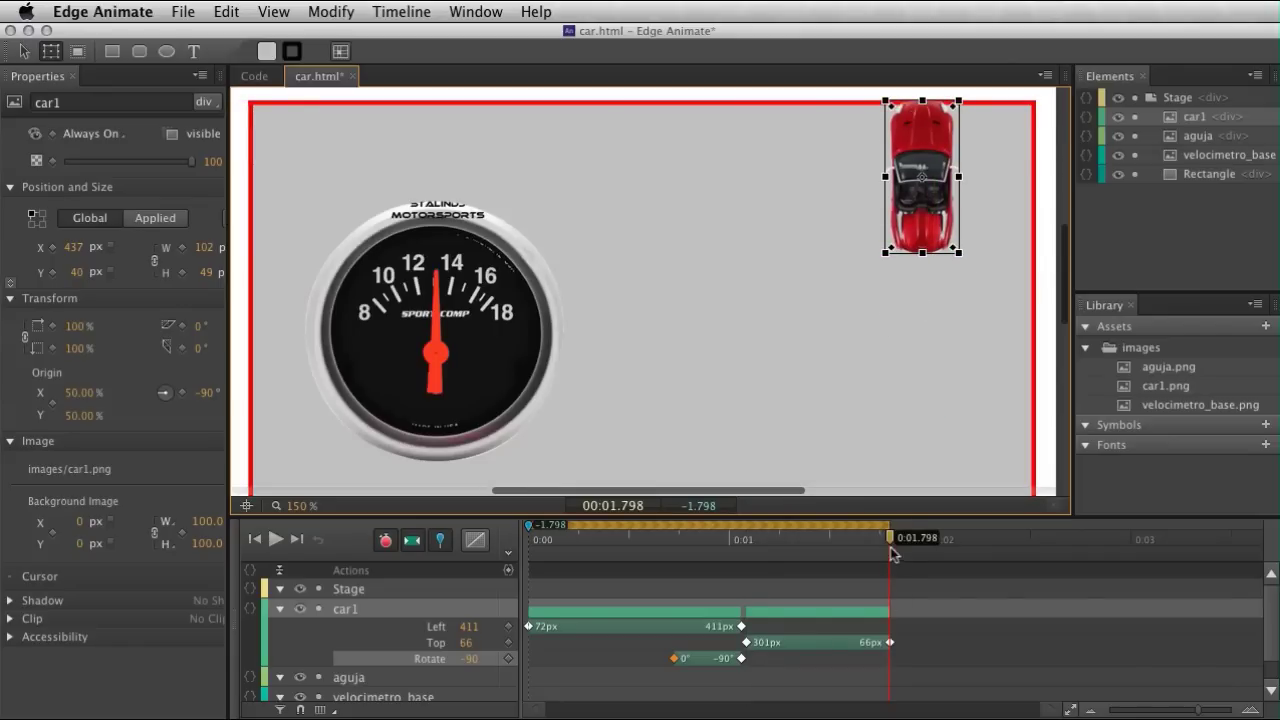
Hold the -90° rotation just before the top, then turn the car to -180° at the corner.
left_click_drag(893, 553, 839, 559)
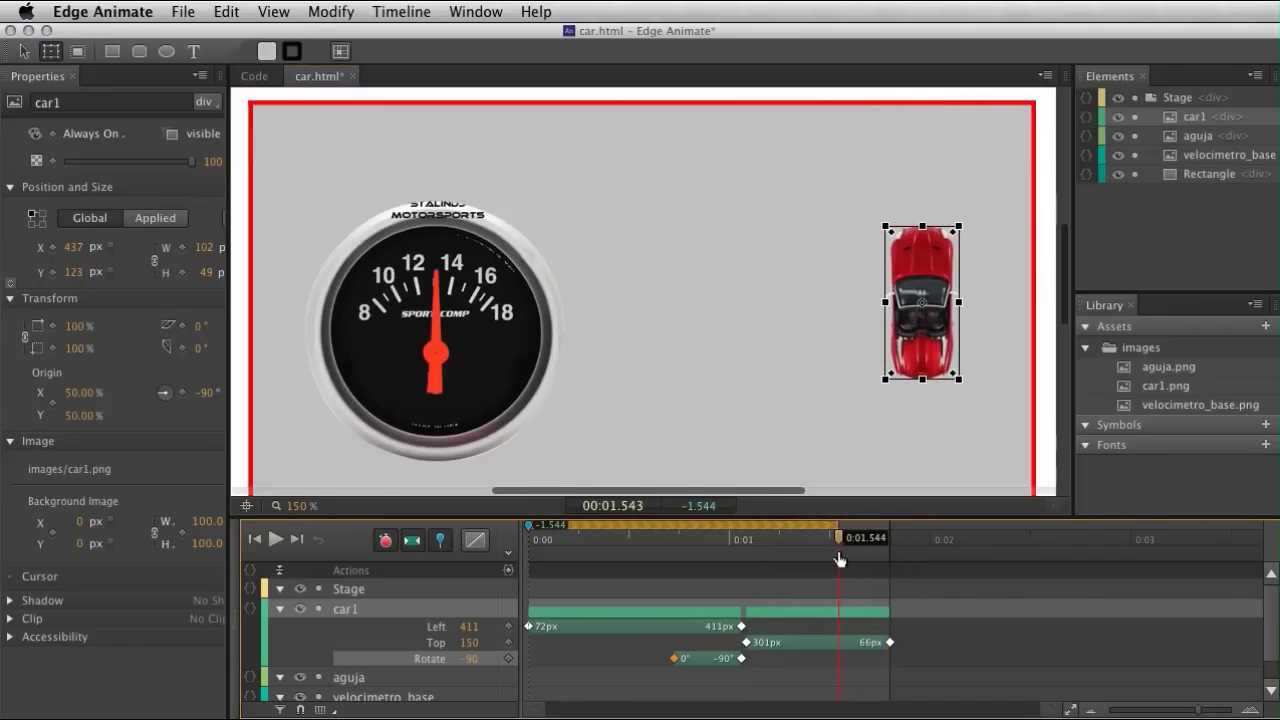
left_click(507, 659)
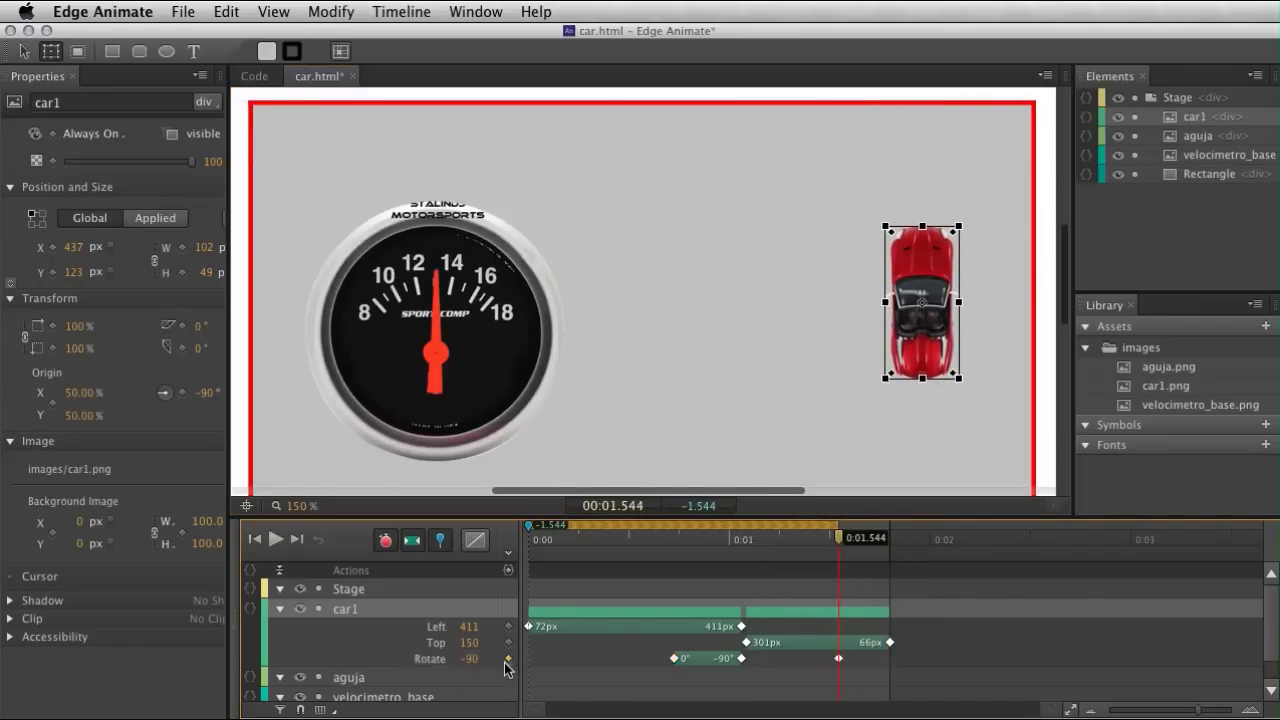
left_click_drag(838, 541, 890, 541)
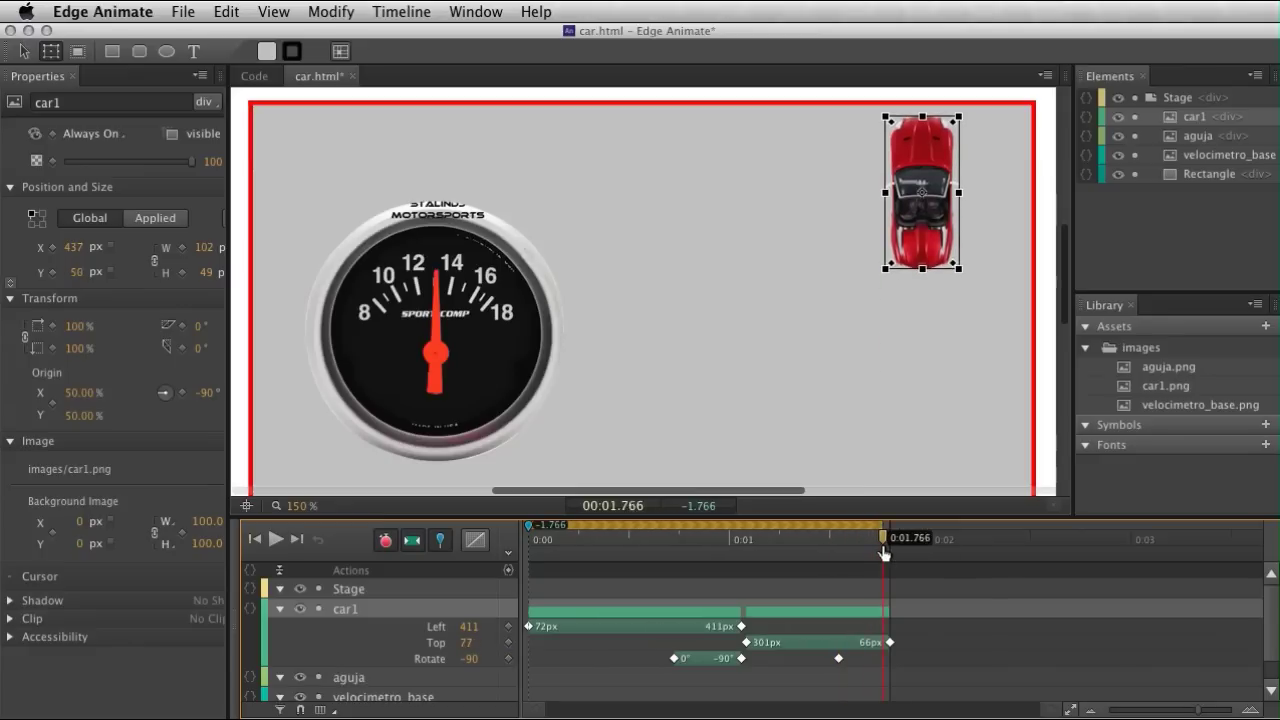
left_click_drag(965, 267, 1002, 148)
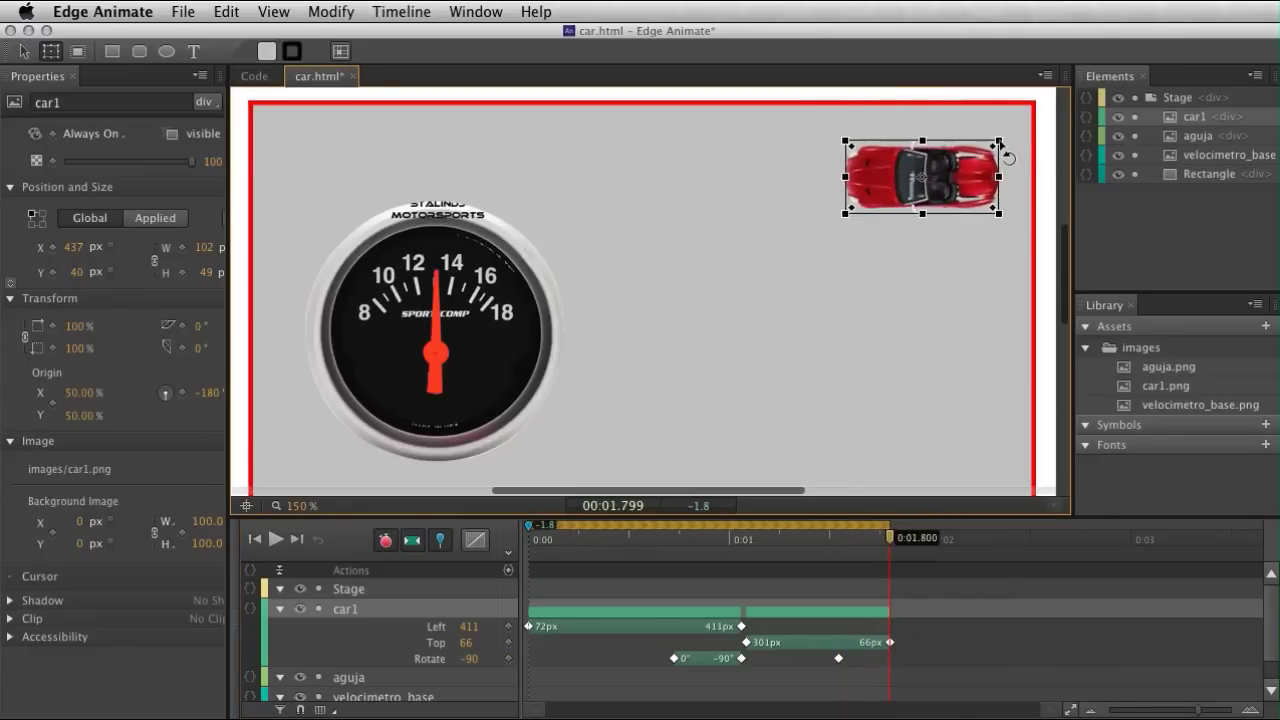
Keyframe Left and drive the car left along the top to 87 px by 2.506 s.
left_click_drag(892, 545, 897, 545)
left_click(508, 627)
left_click_drag(900, 547, 1033, 553)
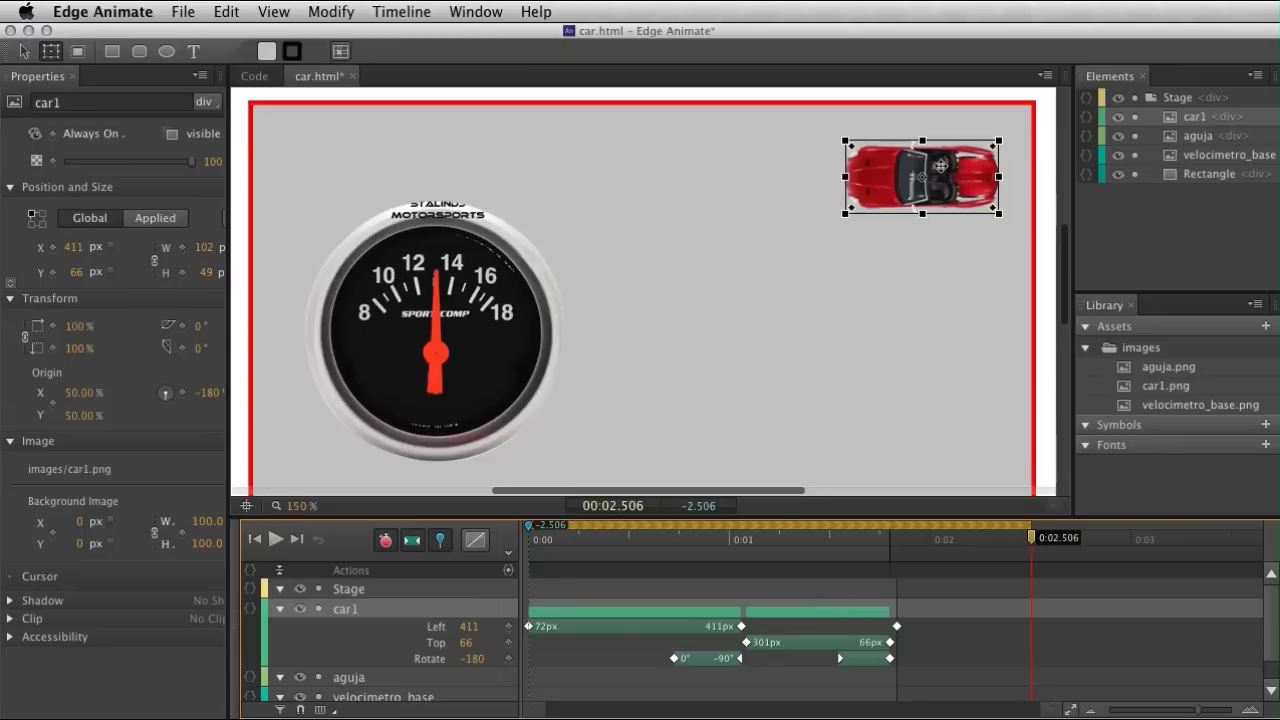
left_click_drag(954, 183, 460, 167)
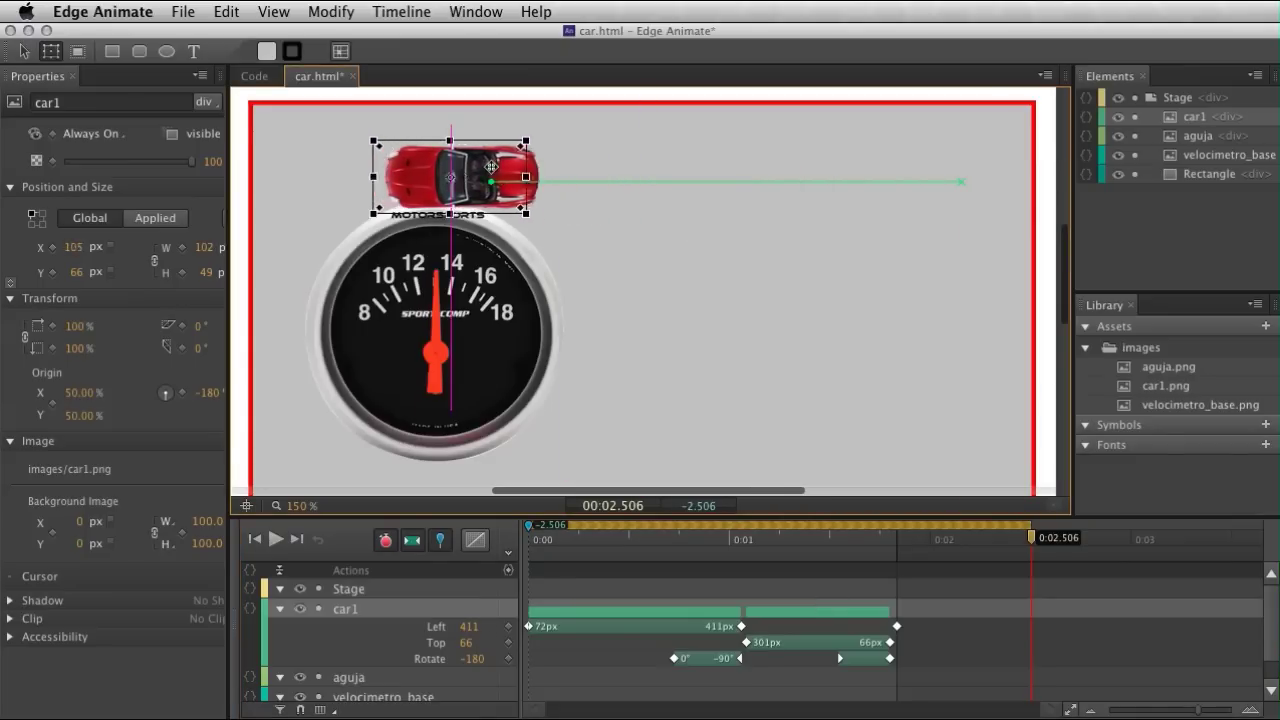
left_click_drag(460, 167, 474, 167)
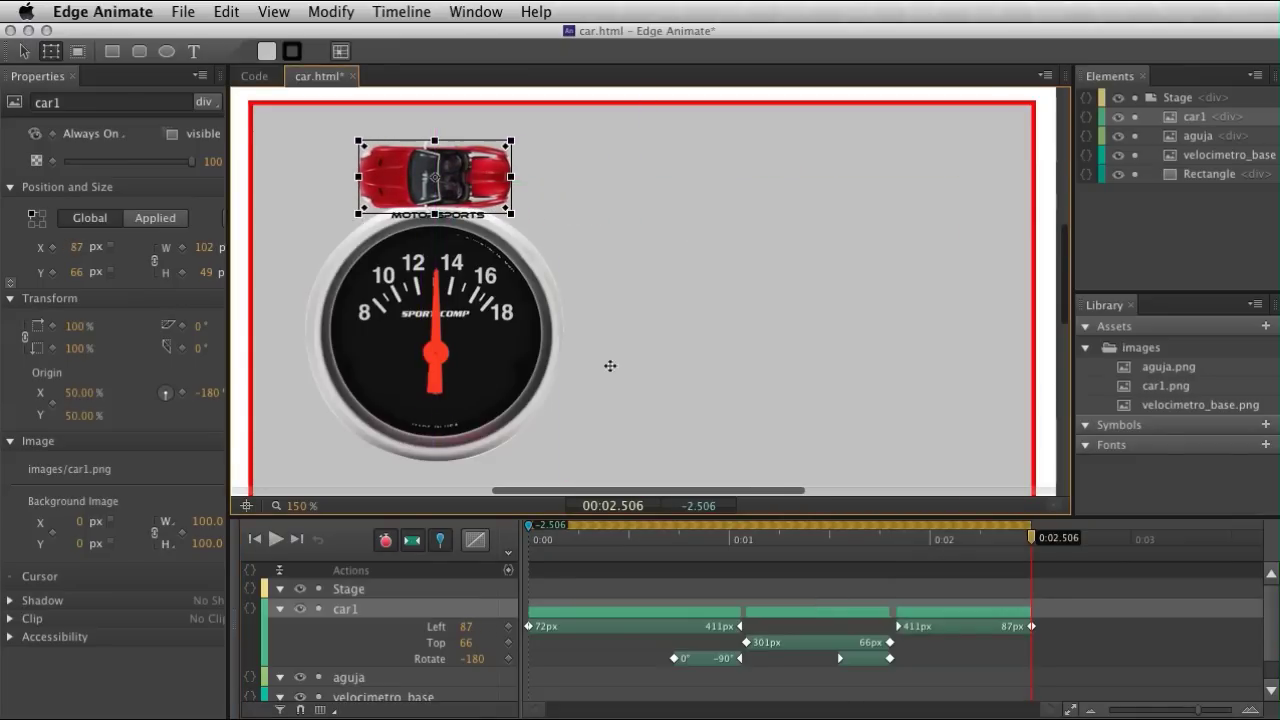
left_click(866, 557)
mouse_move(580, 540)
left_mouse_down()
mouse_move(541, 540)
mouse_move(1049, 626)
left_mouse_up()
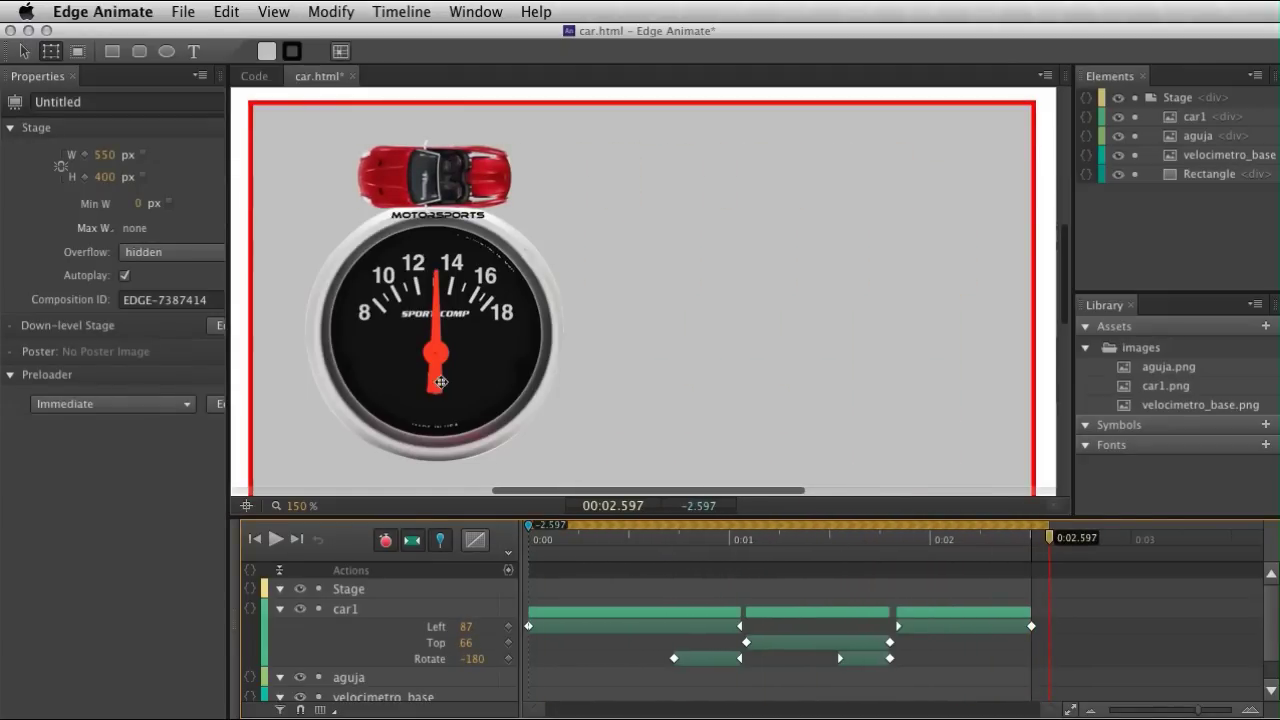
Move the aguja needle's pivot onto its red hub and tilt it to -62° at 0:00.
left_click(437, 373)
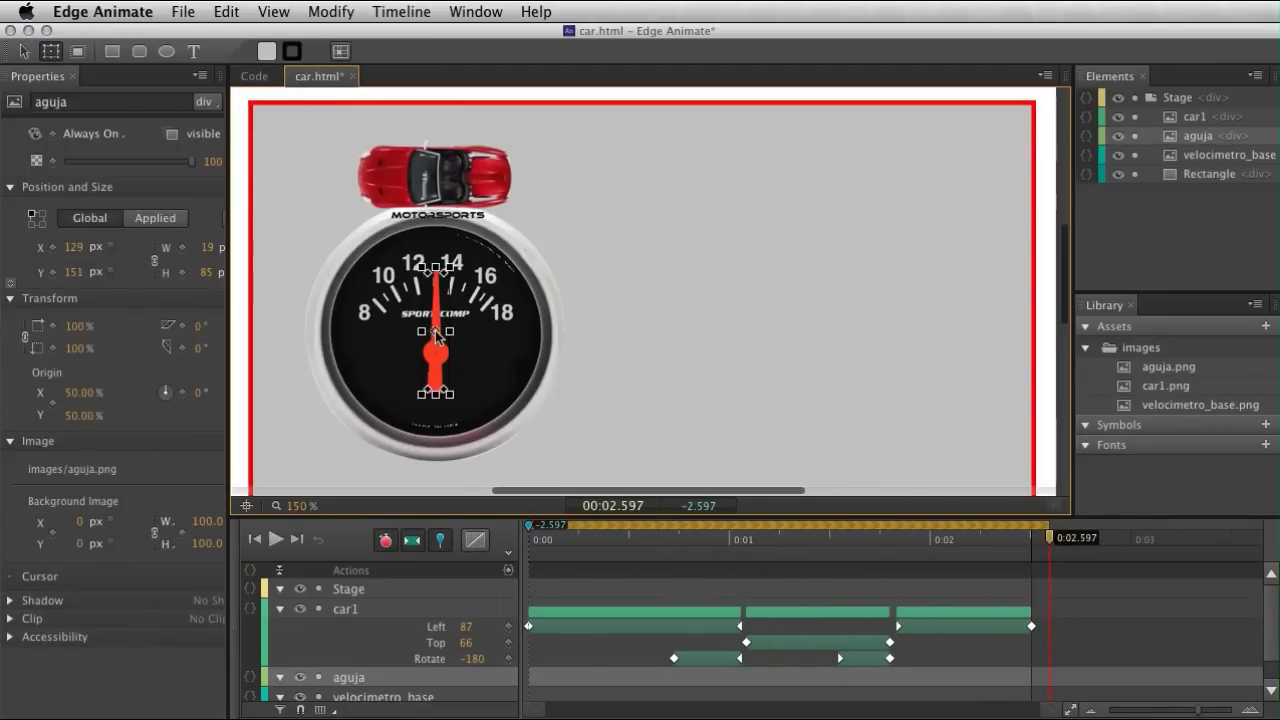
left_click_drag(773, 540, 477, 541)
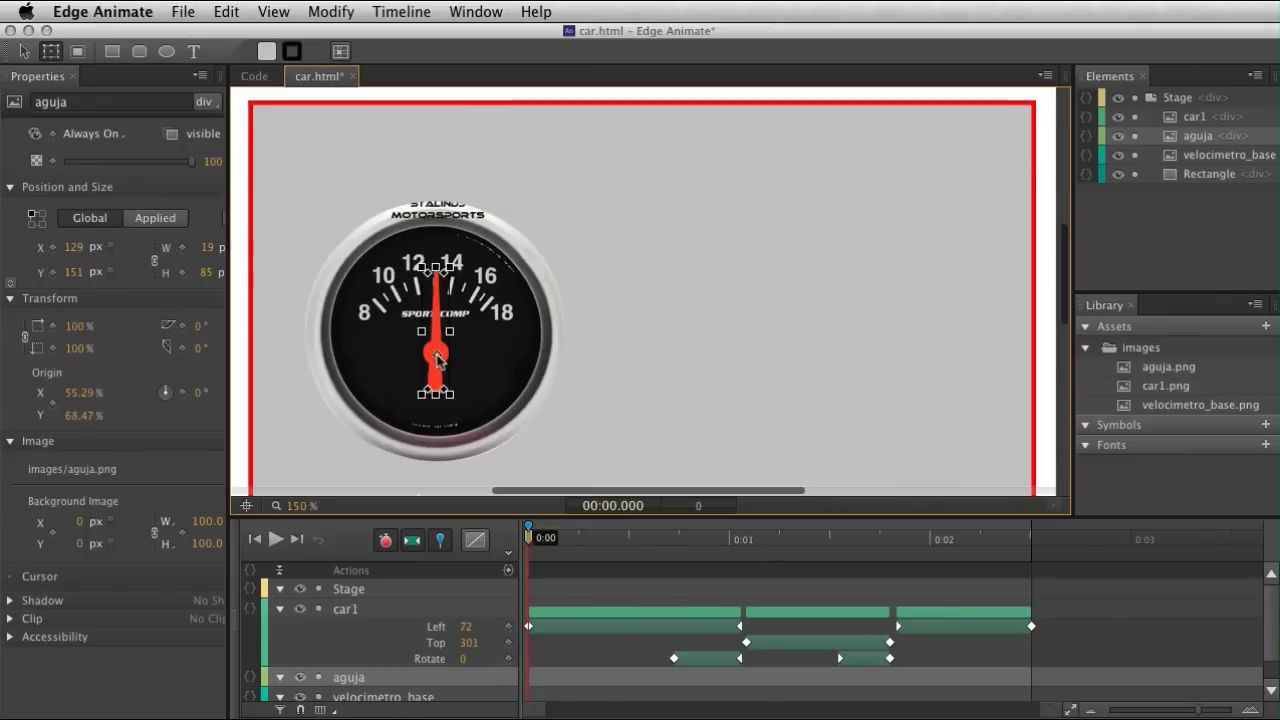
left_click_drag(441, 337, 441, 360)
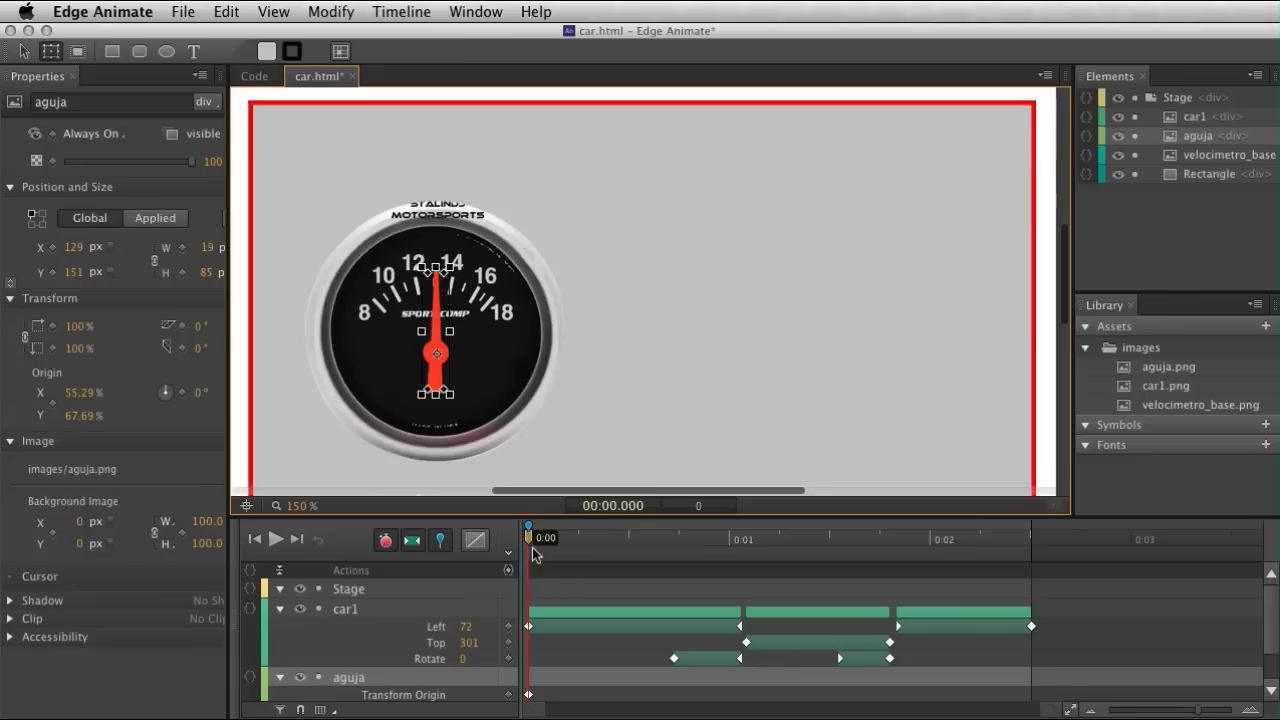
mouse_move(530, 548)
left_mouse_down()
mouse_move(812, 565)
mouse_move(797, 566)
left_mouse_up()
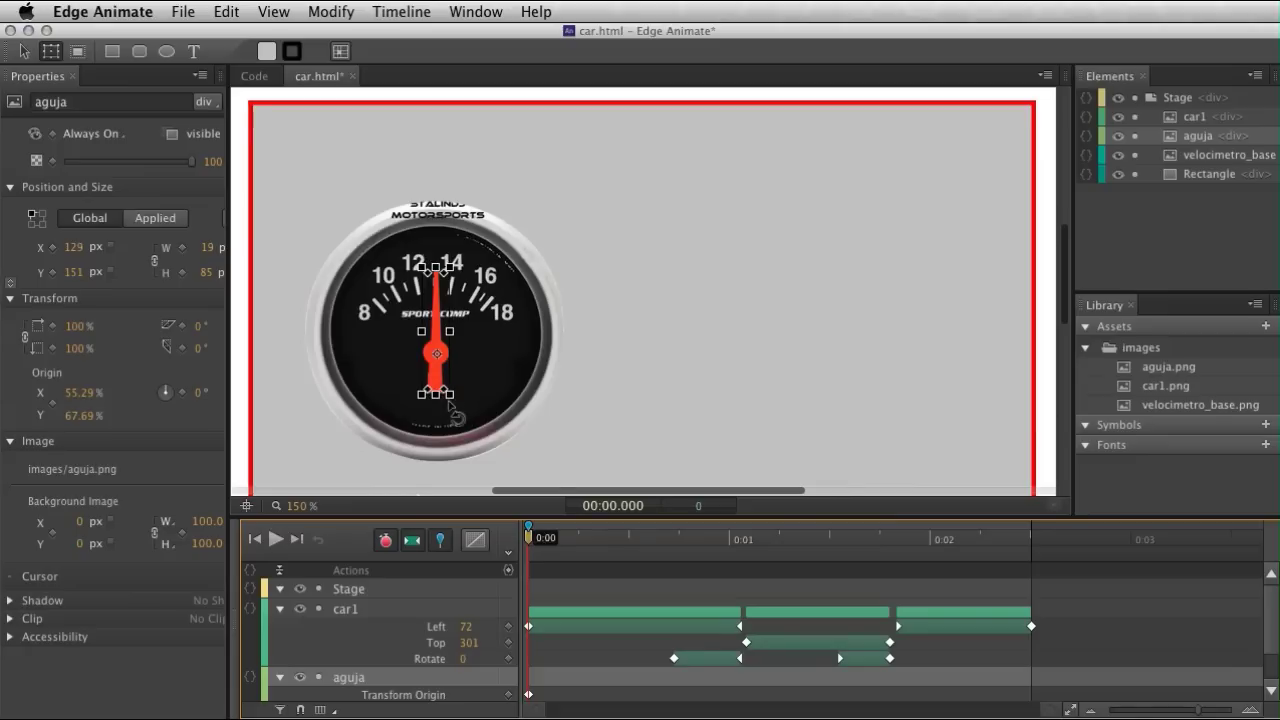
left_click_drag(453, 401, 497, 380)
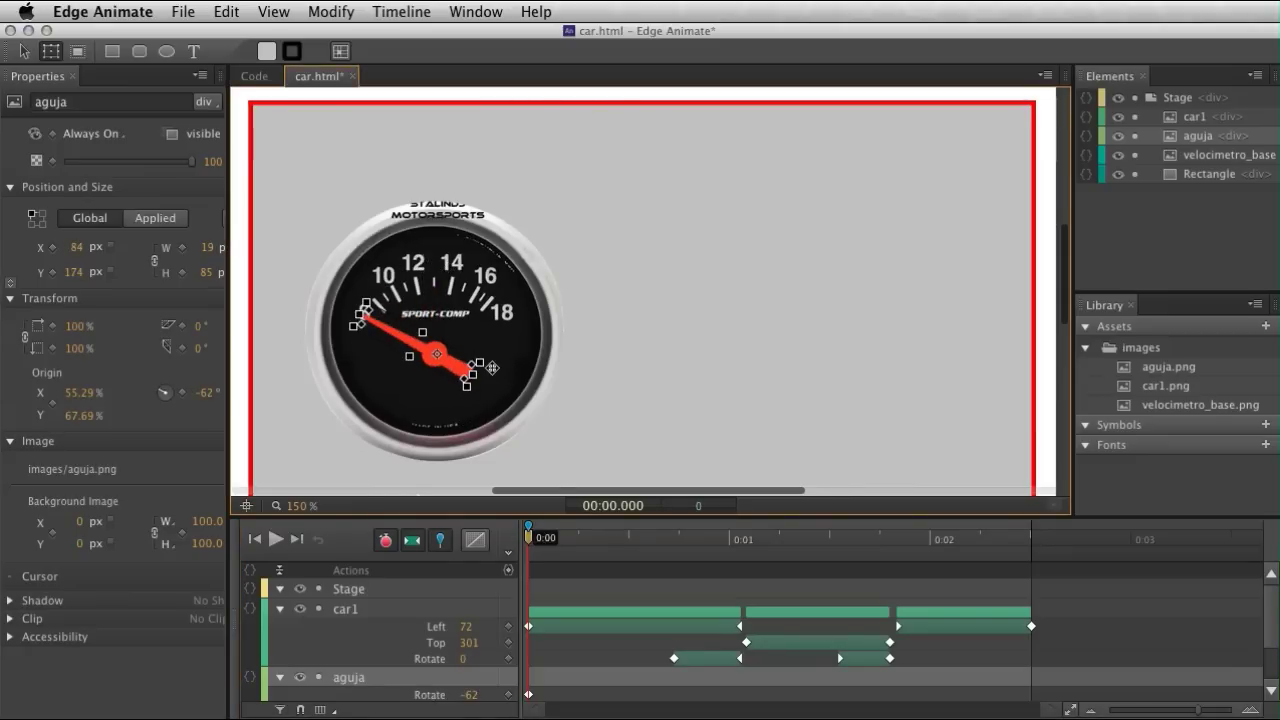
Rotate the aguja needle to 31° at 1.379 s and back to -59° at 2.506 s.
left_click_drag(542, 539, 805, 566)
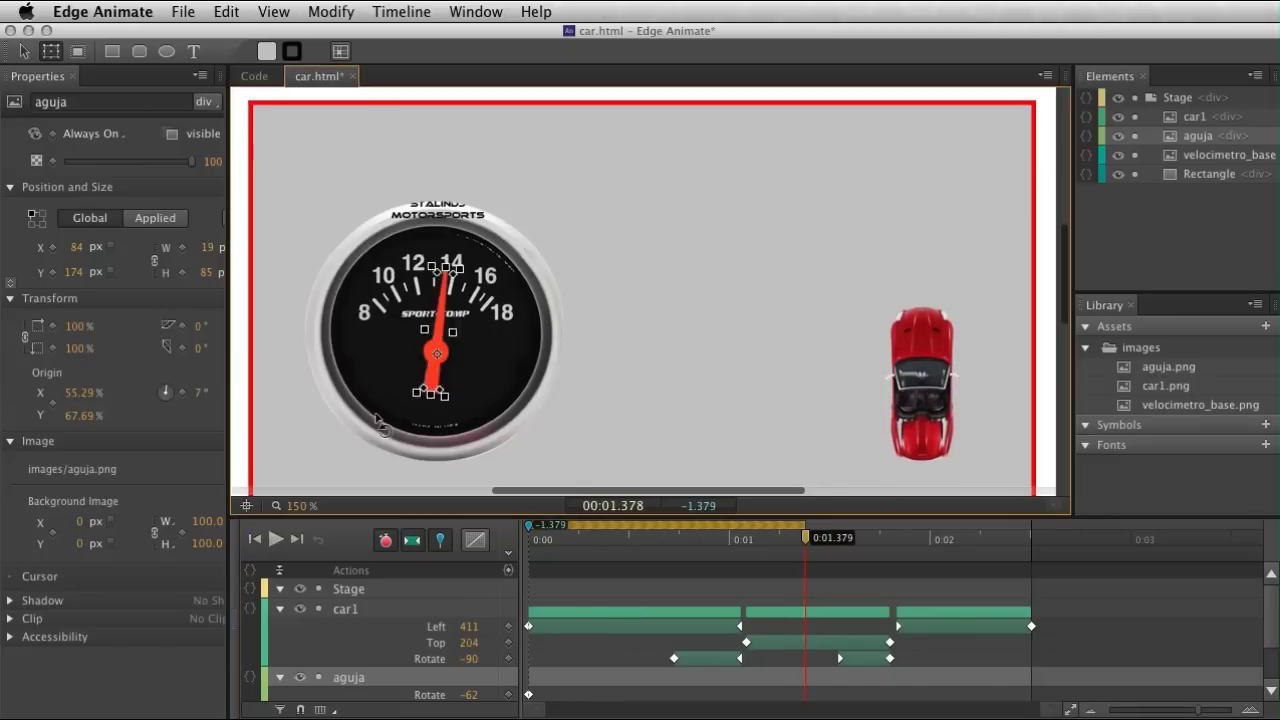
left_click_drag(473, 397, 385, 405)
left_click_drag(806, 548, 1031, 564)
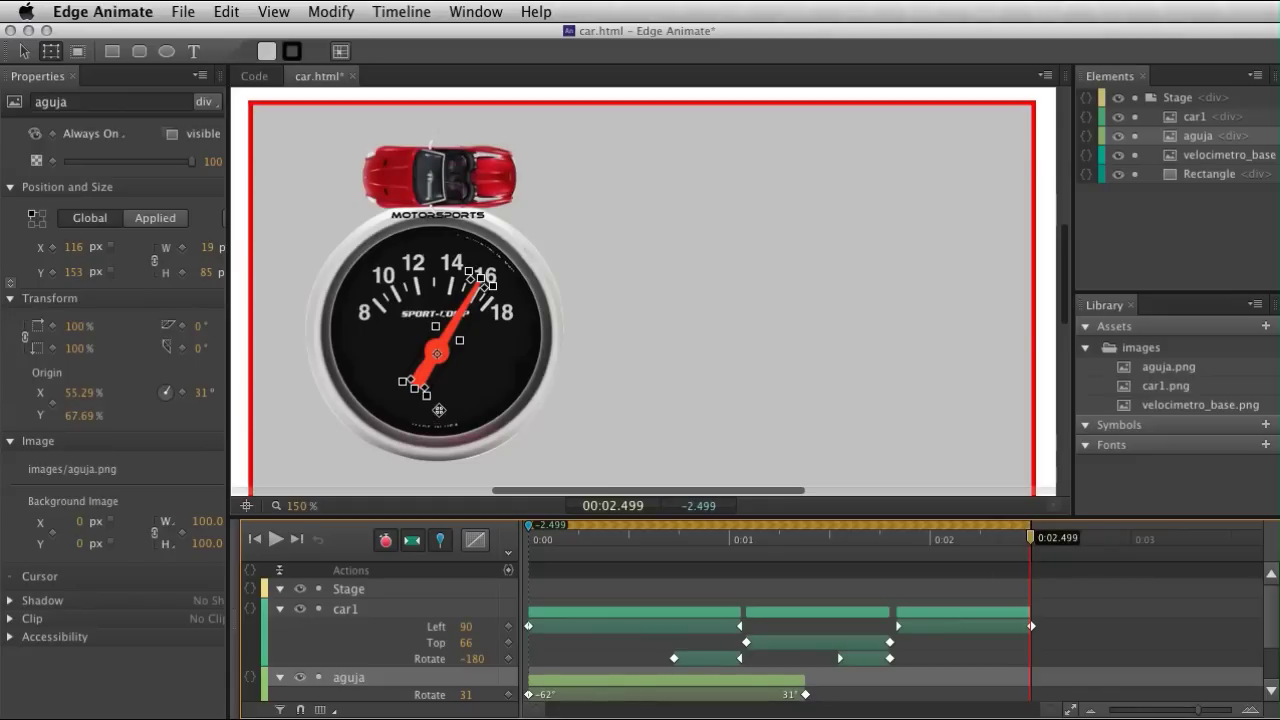
left_click_drag(430, 402, 560, 384)
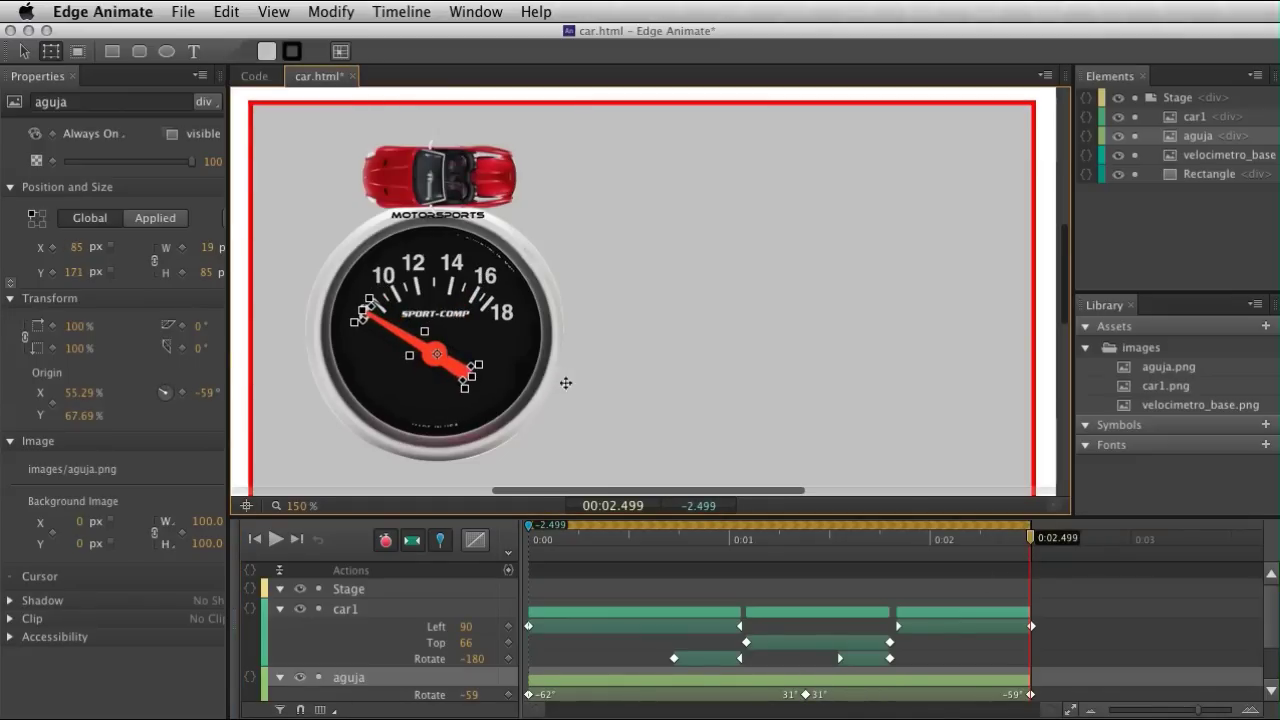
left_click(855, 545)
Zoom the stage to 125% and play the needle and car animation together.
mouse_move(578, 544)
left_mouse_down()
mouse_move(508, 543)
mouse_move(709, 548)
mouse_move(798, 586)
left_mouse_up()
key("space")
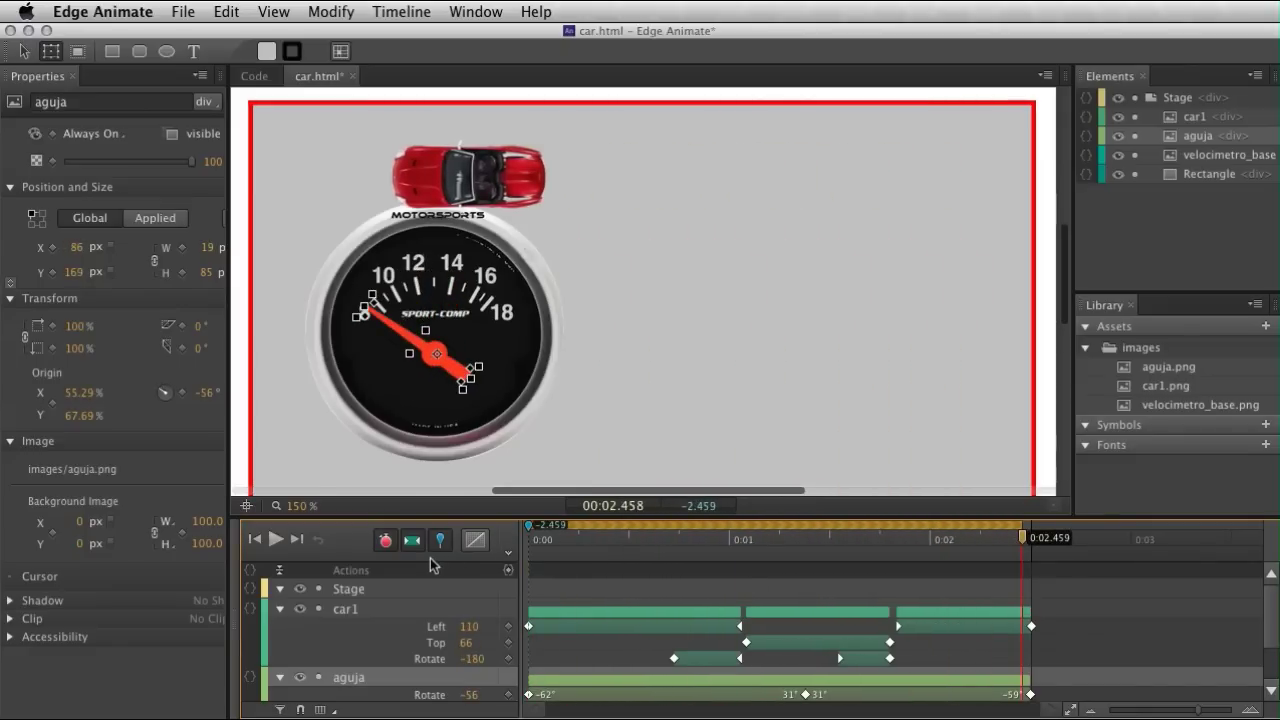
key("ctrl+minus")
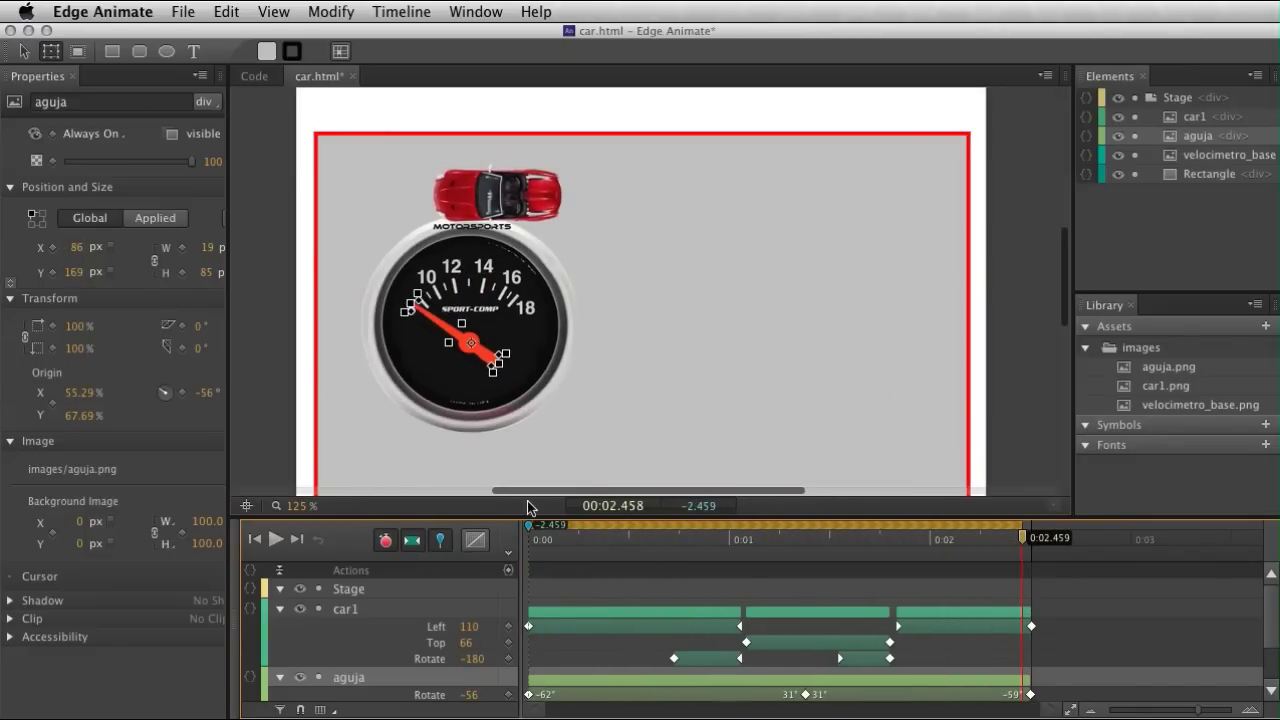
scroll(576, 393, "down", 2)
scroll(576, 393, "down", 2)
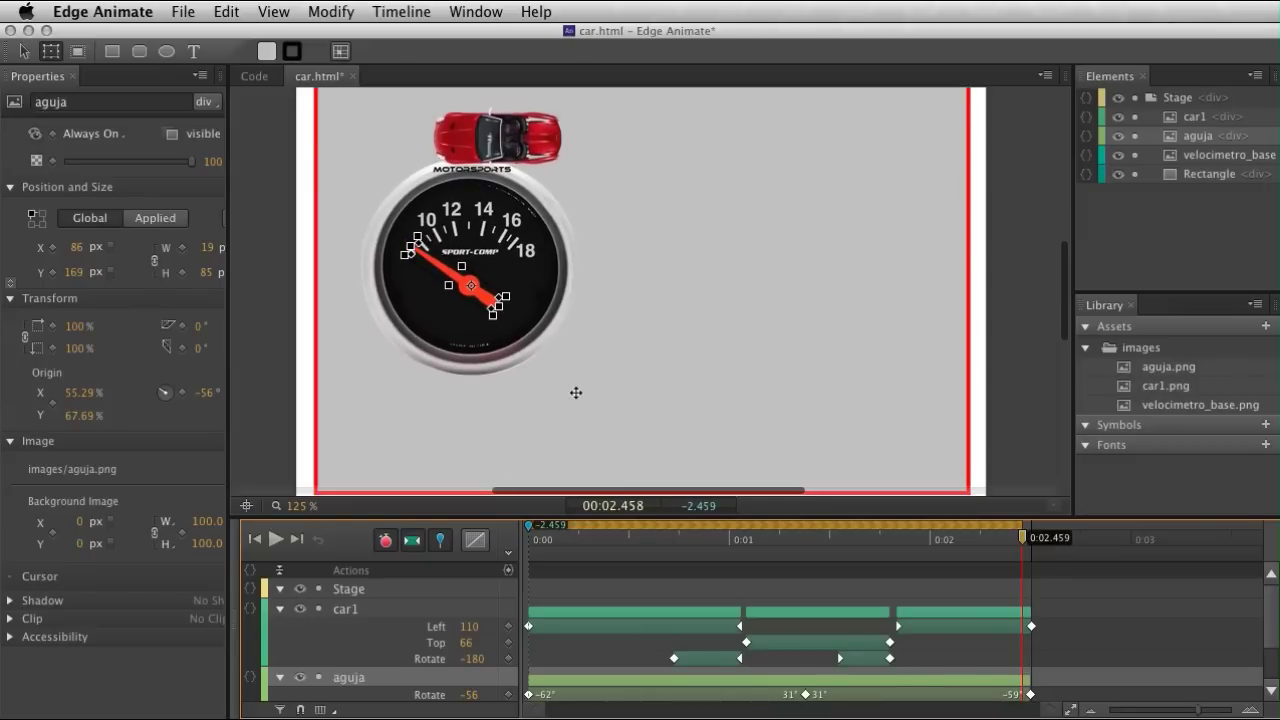
left_click(279, 539)
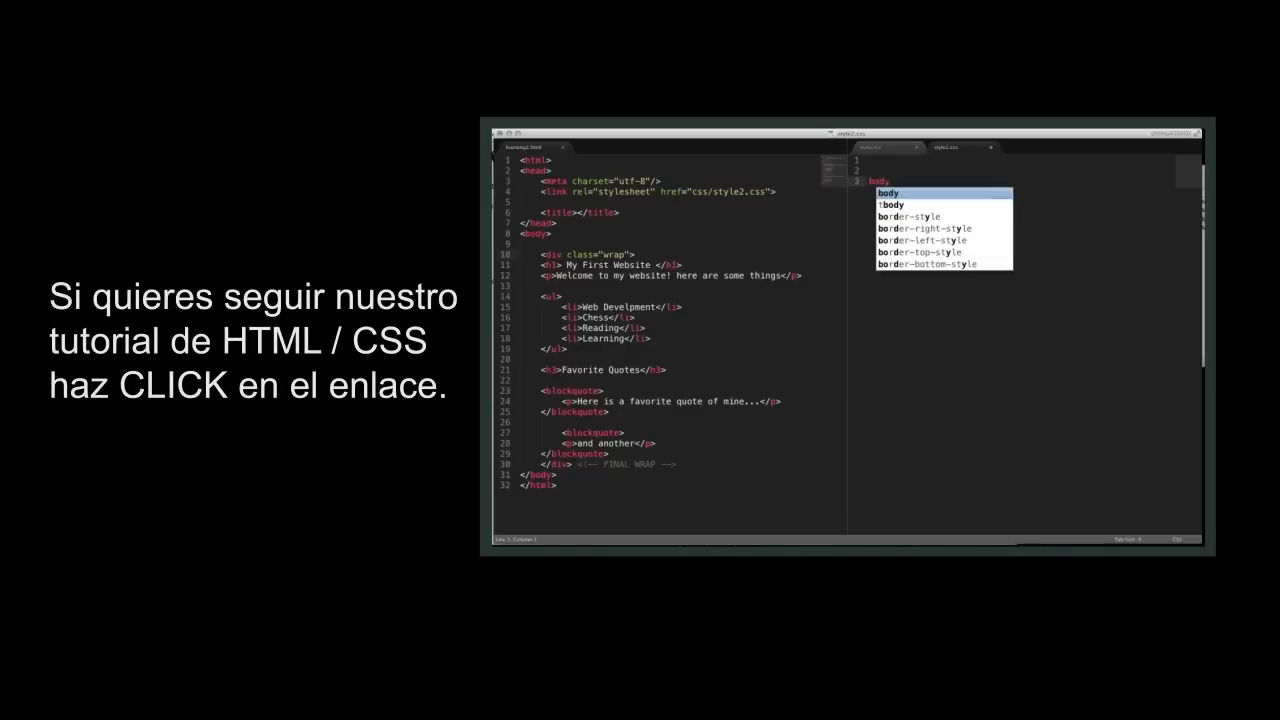
Write a body rule in style2.css with background-color #e3e3e3 and font-family sans-serif, and save.
key("Return")
type("{")
key("Return")
type("background-color: #")
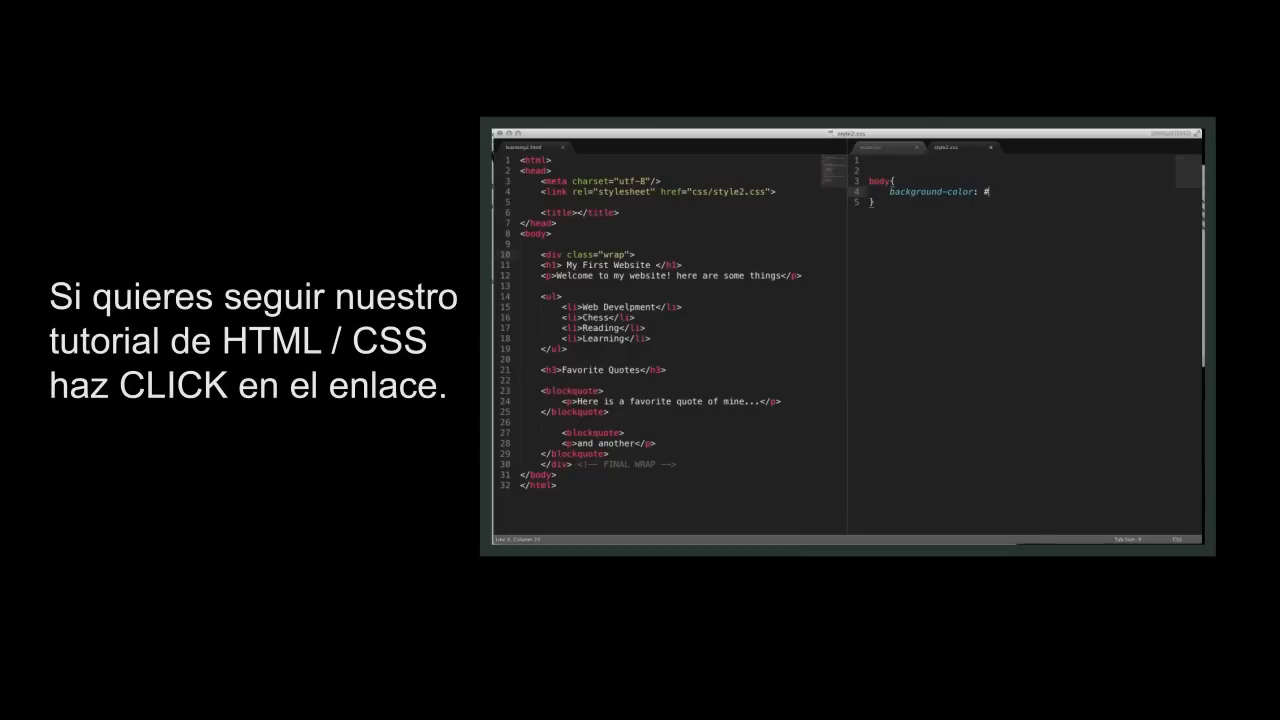
type("e3e3e3;")
key("Return")
type("font-family: ")
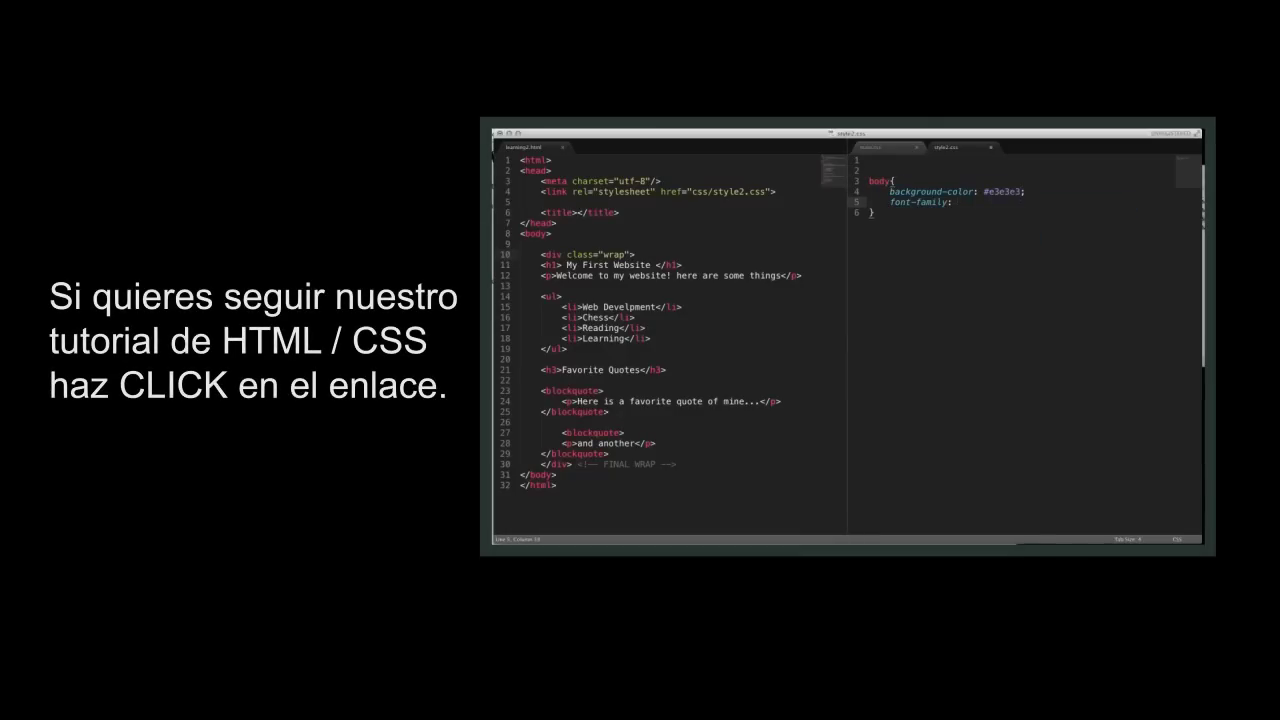
type("snans-serif;")
key("super+s")
key("super+Tab")
key("super+Tab")
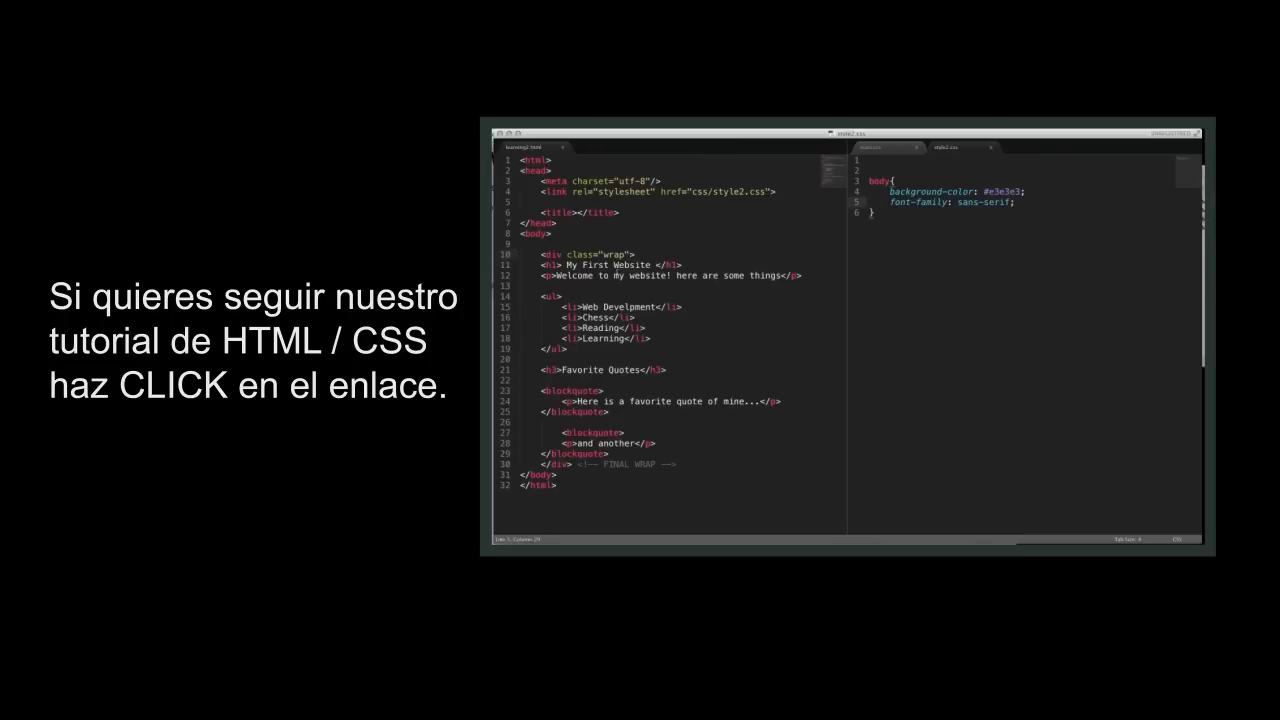
key("super+2")
key("Return")
key("Return")
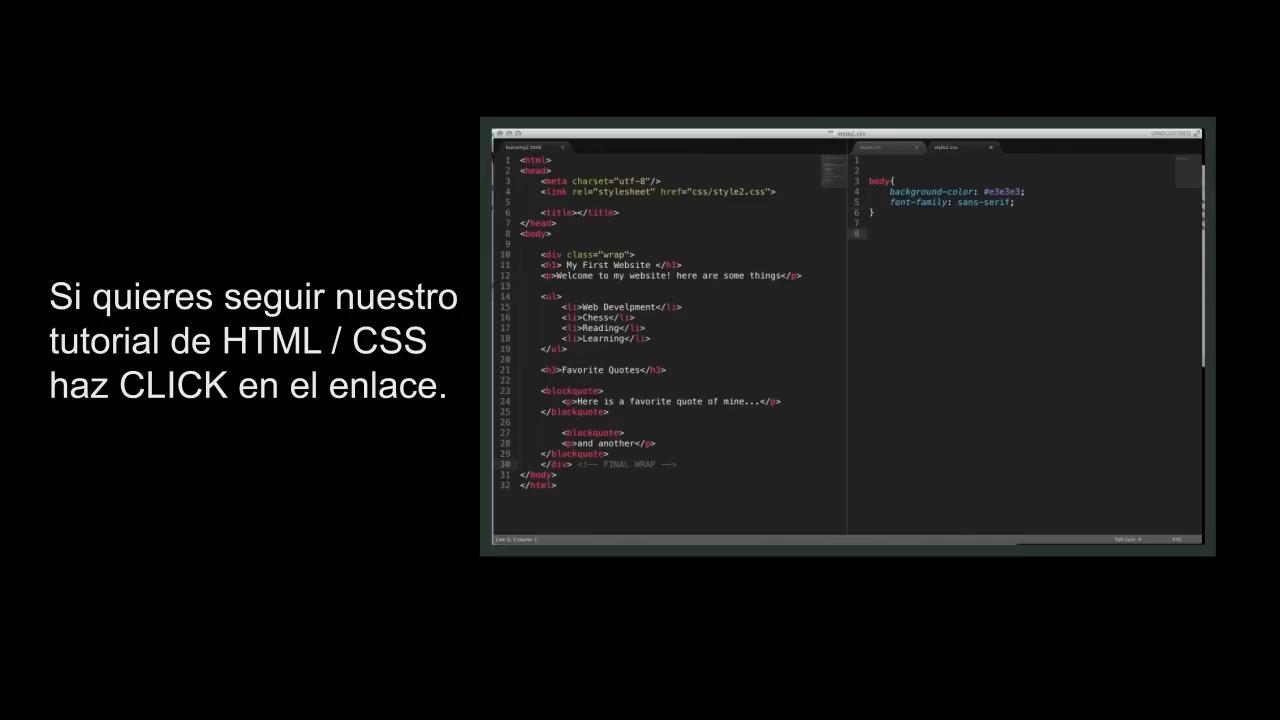